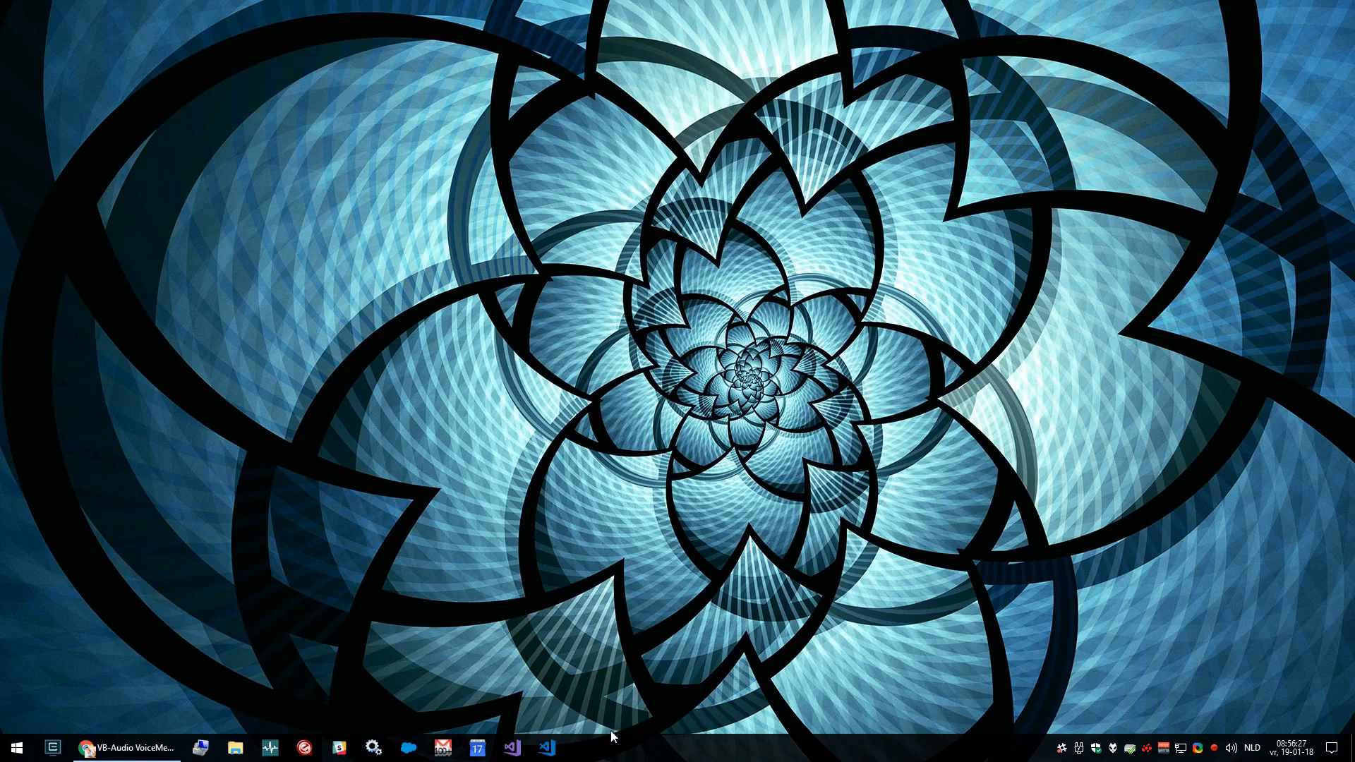
- Switch to the browser and examine the enlarged mixer picture on the VB-Audio Voicemeeter Banana page
click(111, 749)
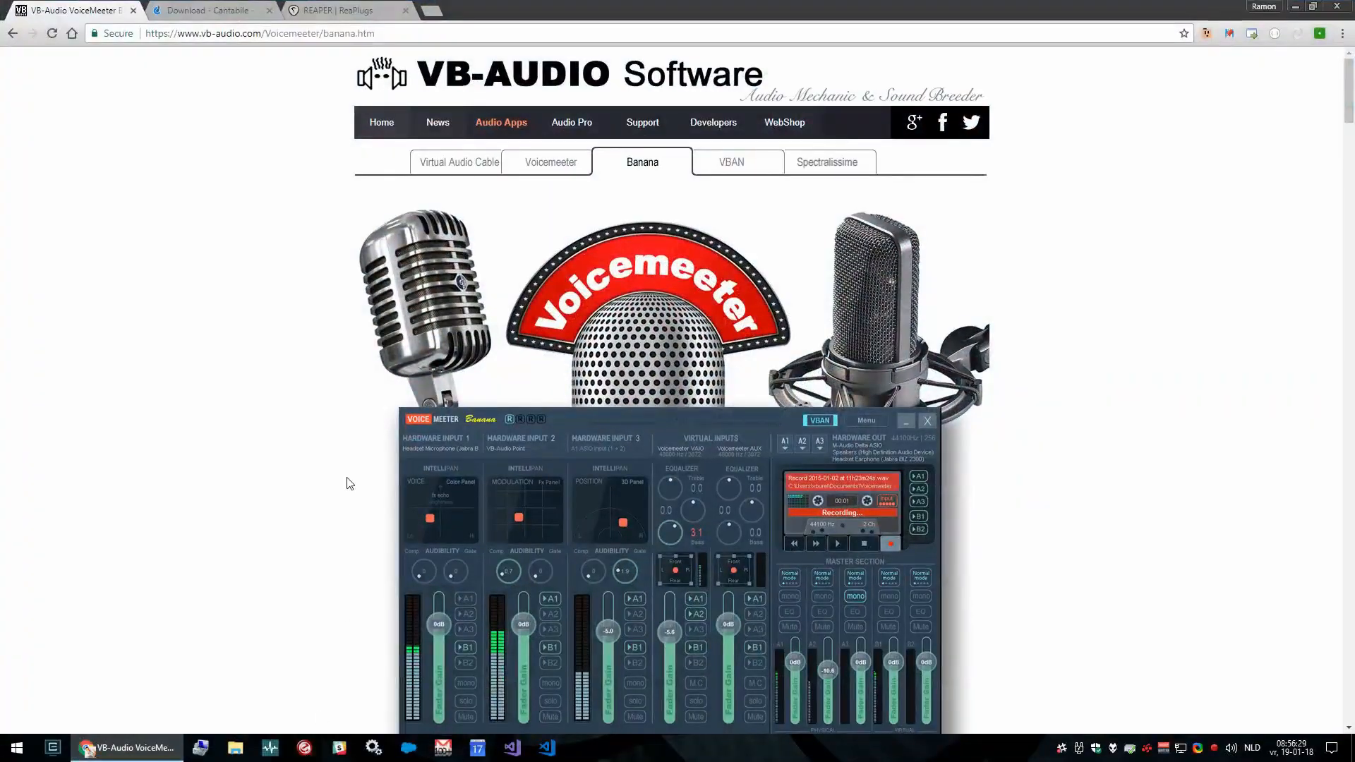
key(ctrl+minus)
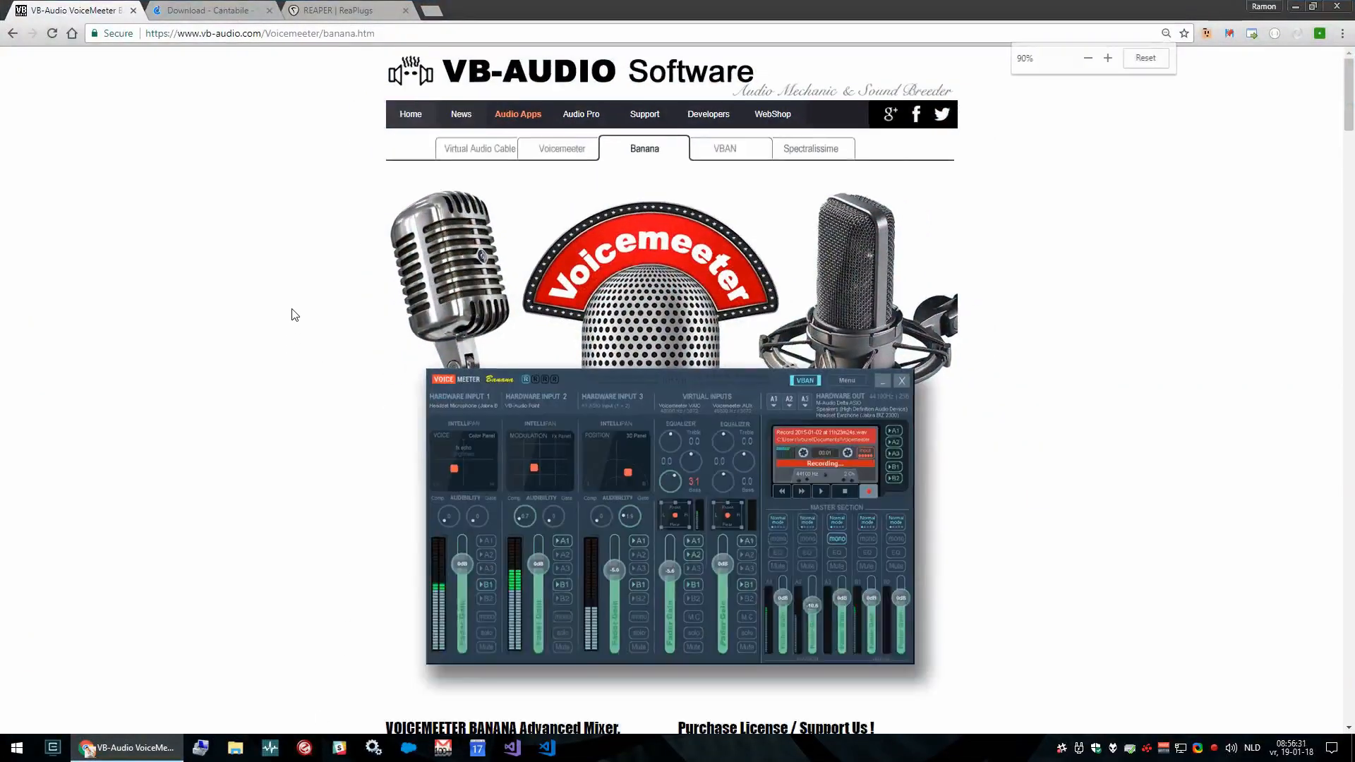
key(ctrl+plus)
key(ctrl+plus)
key(ctrl+plus)
key(ctrl+plus)
key(ctrl+plus)
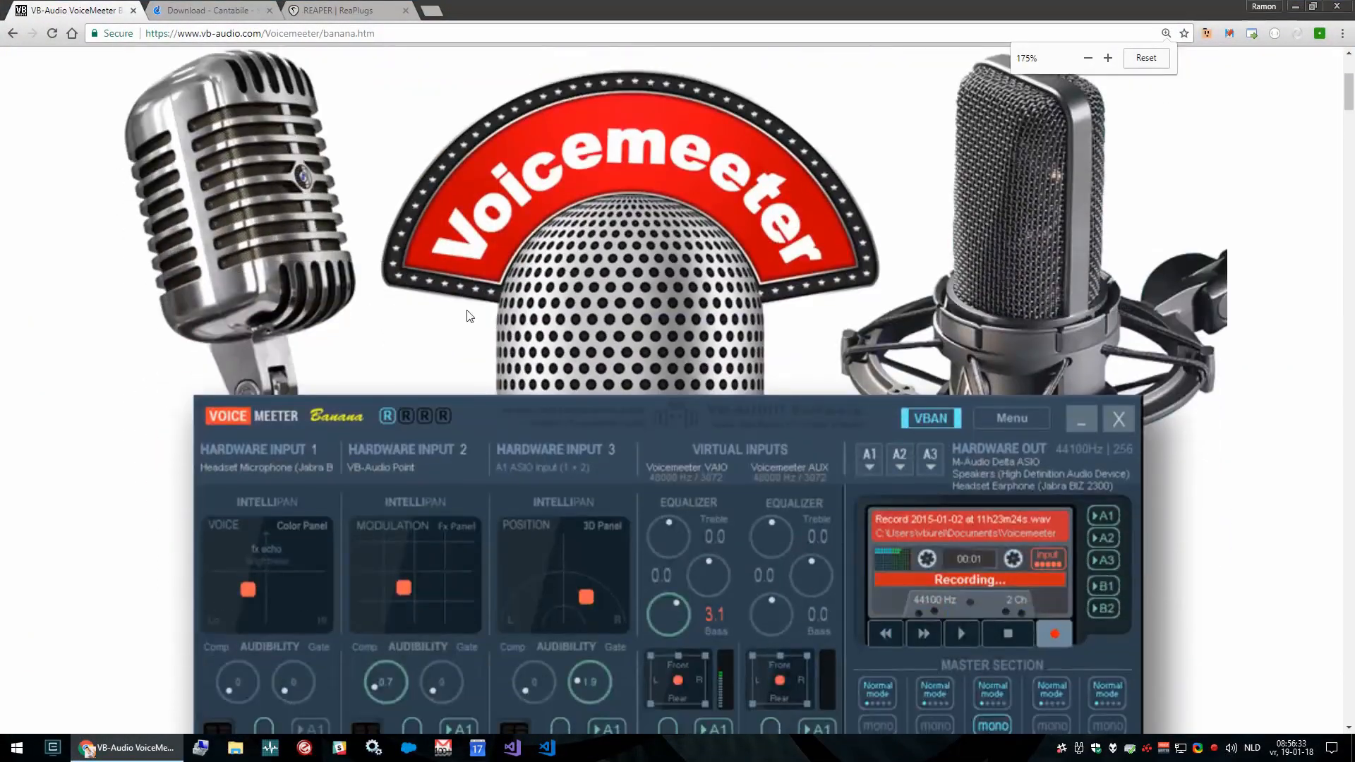
scroll(469, 315, down, 4)
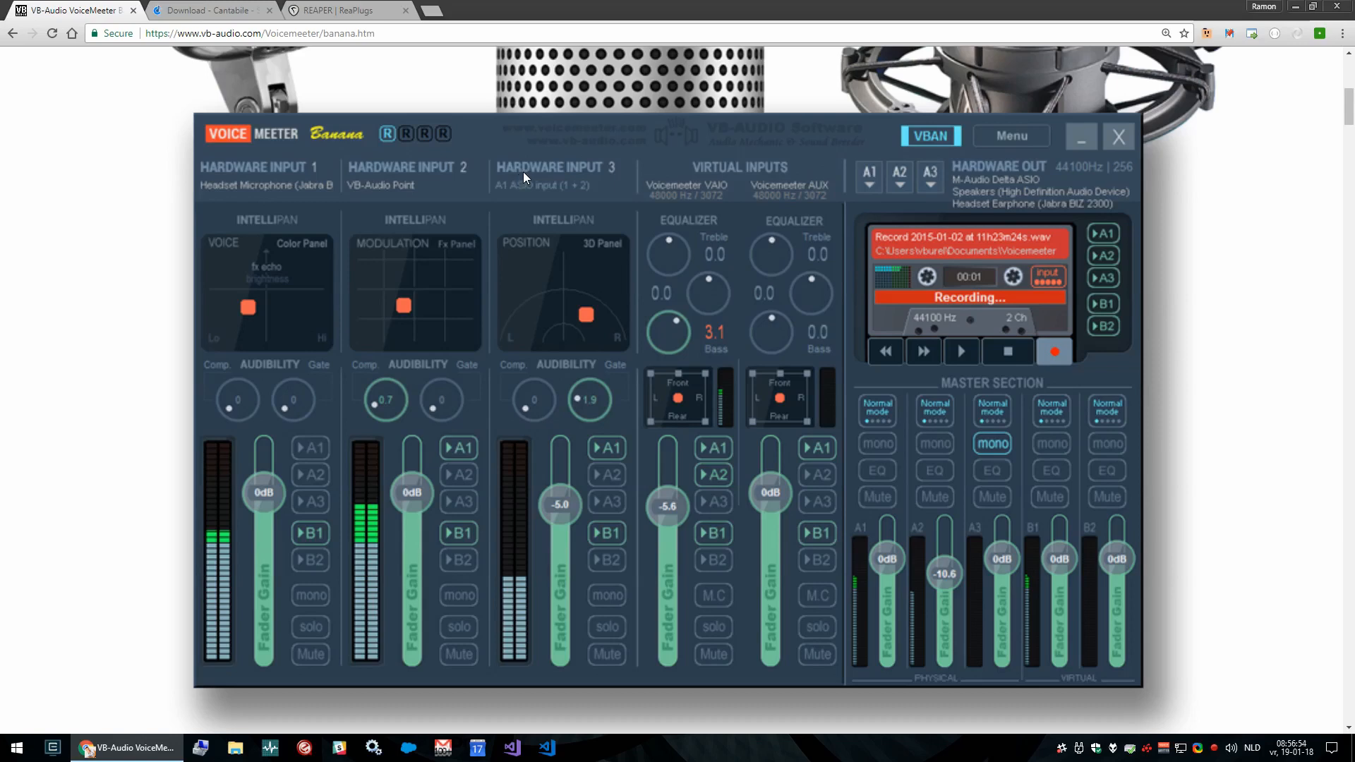
- Examine the stable and experimental builds on the Cantabile download page at an enlarged size
click(214, 11)
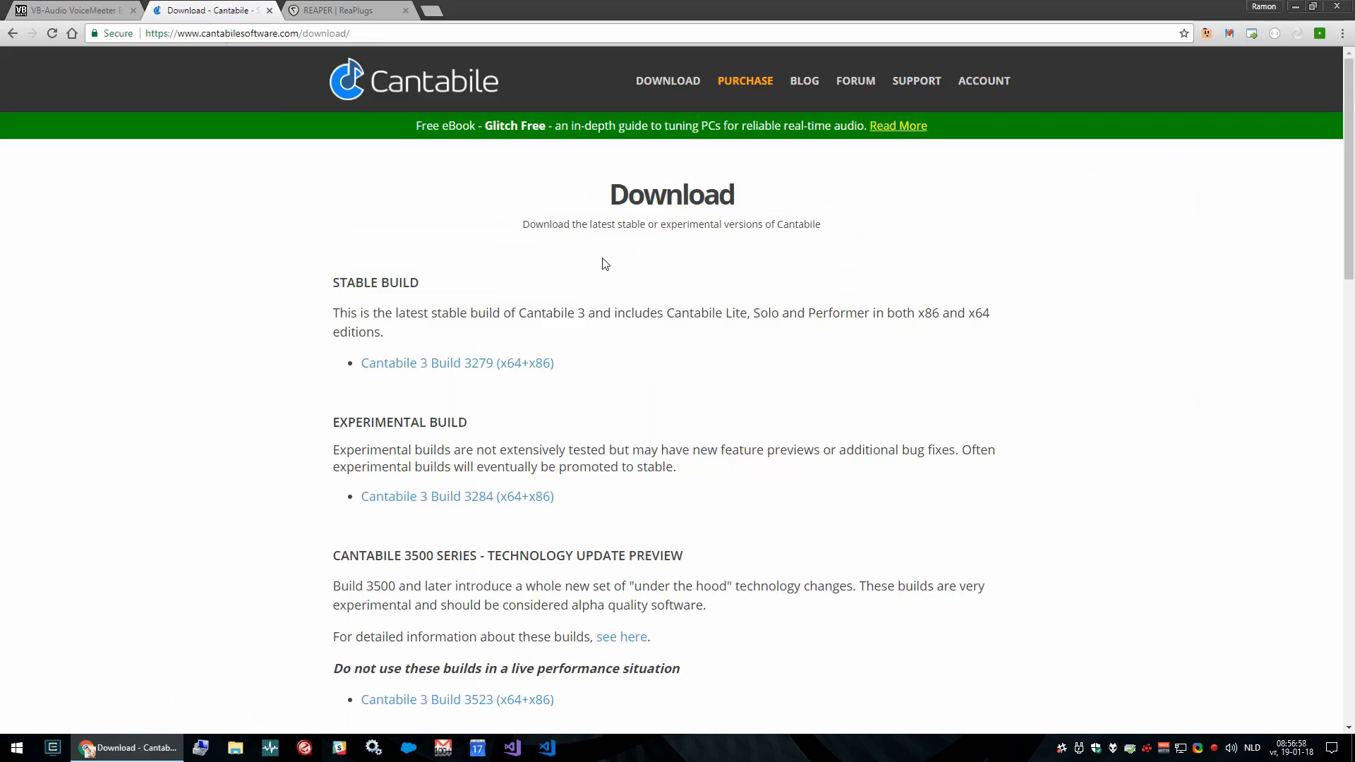
key(ctrl+minus)
key(ctrl+plus)
key(ctrl+plus)
key(ctrl+plus)
key(ctrl+plus)
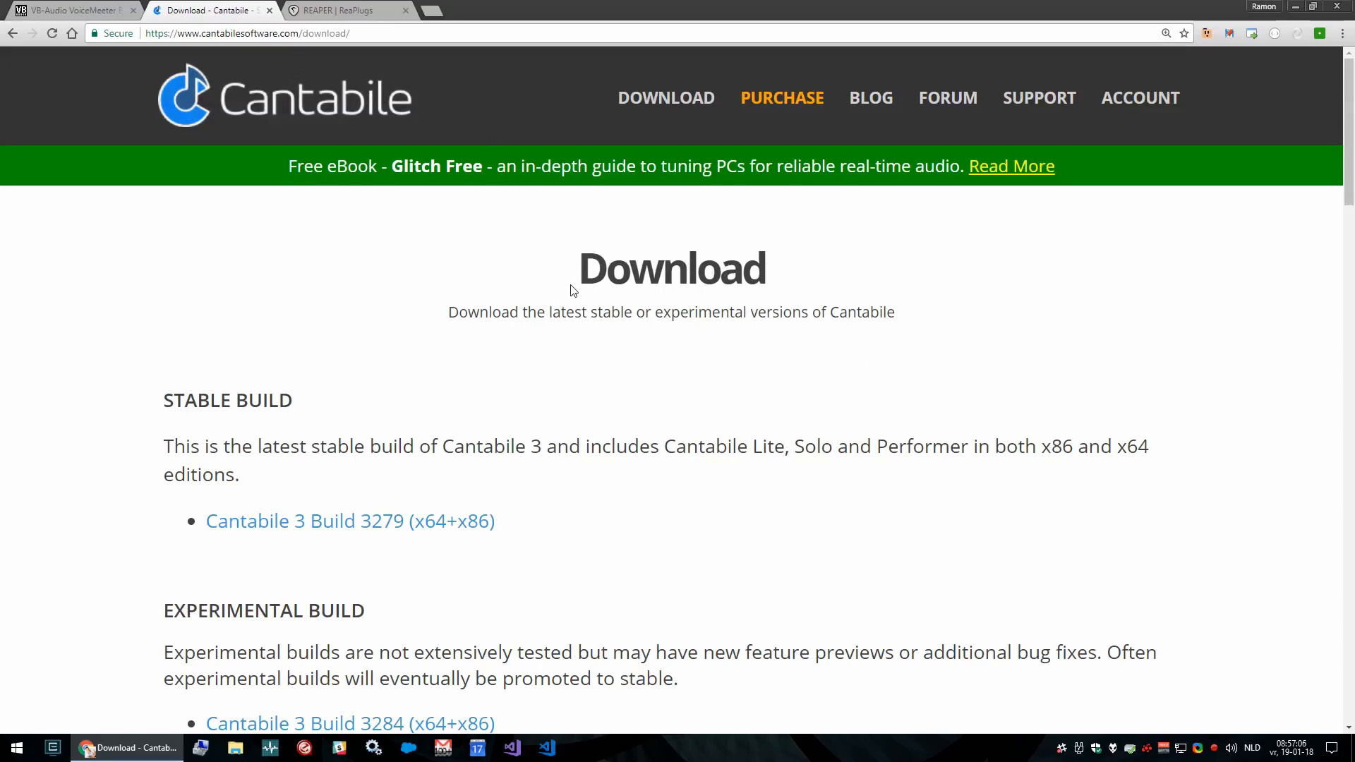
scroll(571, 290, down, 3)
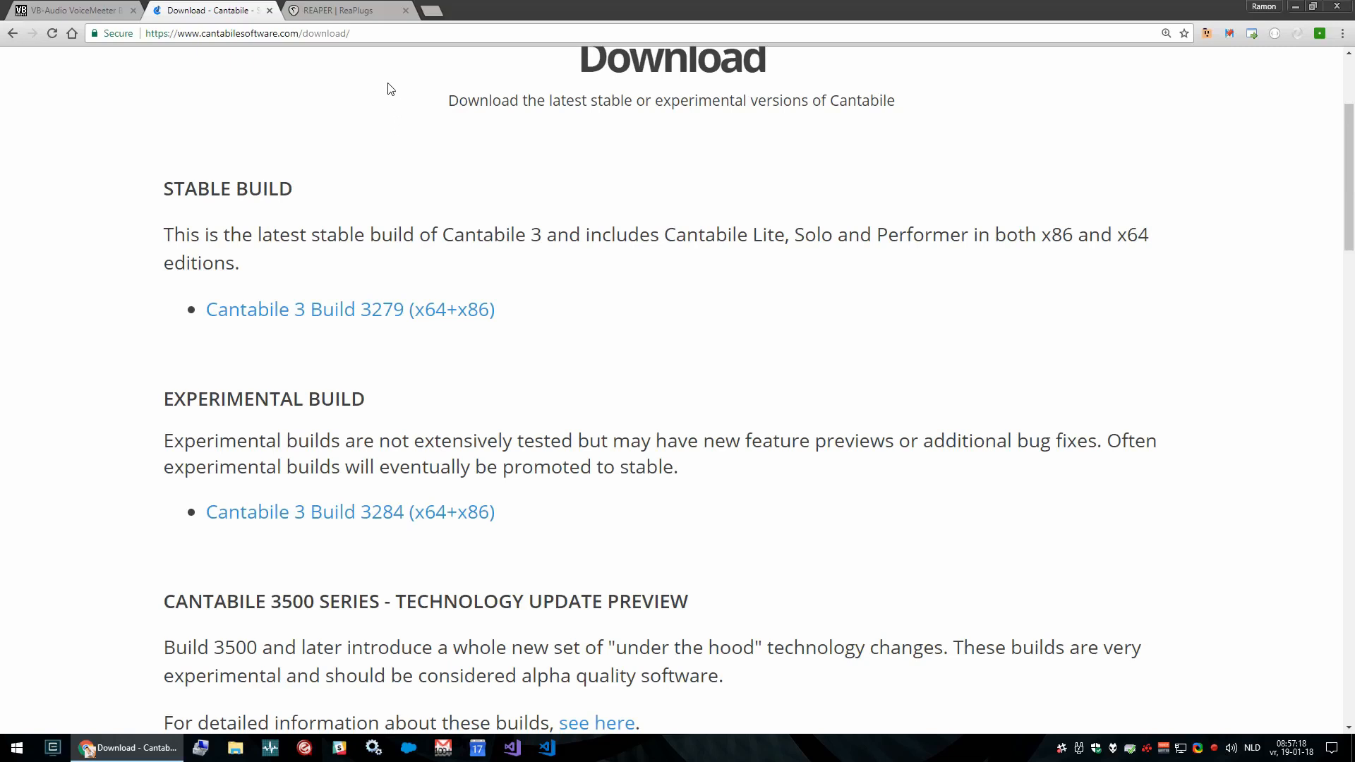
- Review the ReaPlugs VST FX Suite page on the REAPER site, including its 32-bit and 64-bit downloads
click(339, 10)
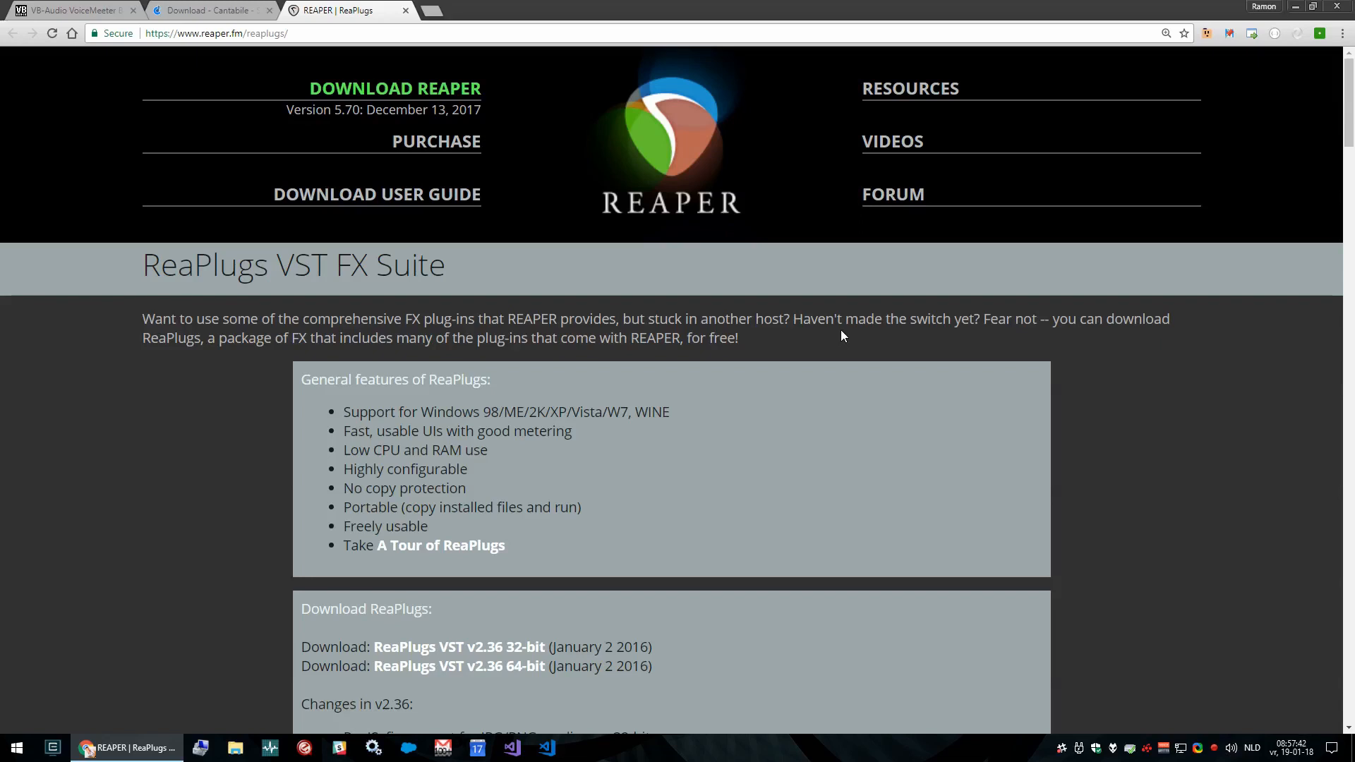
click(155, 35)
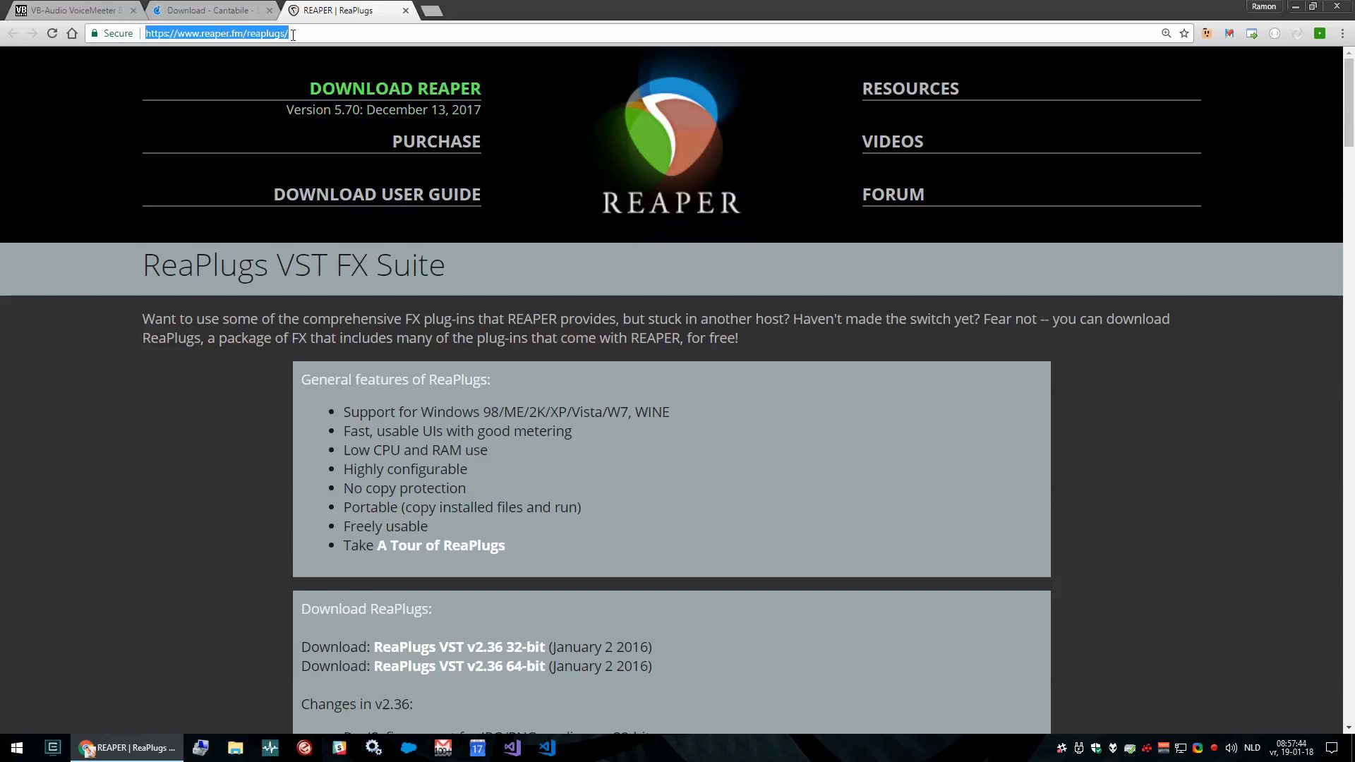
click(612, 344)
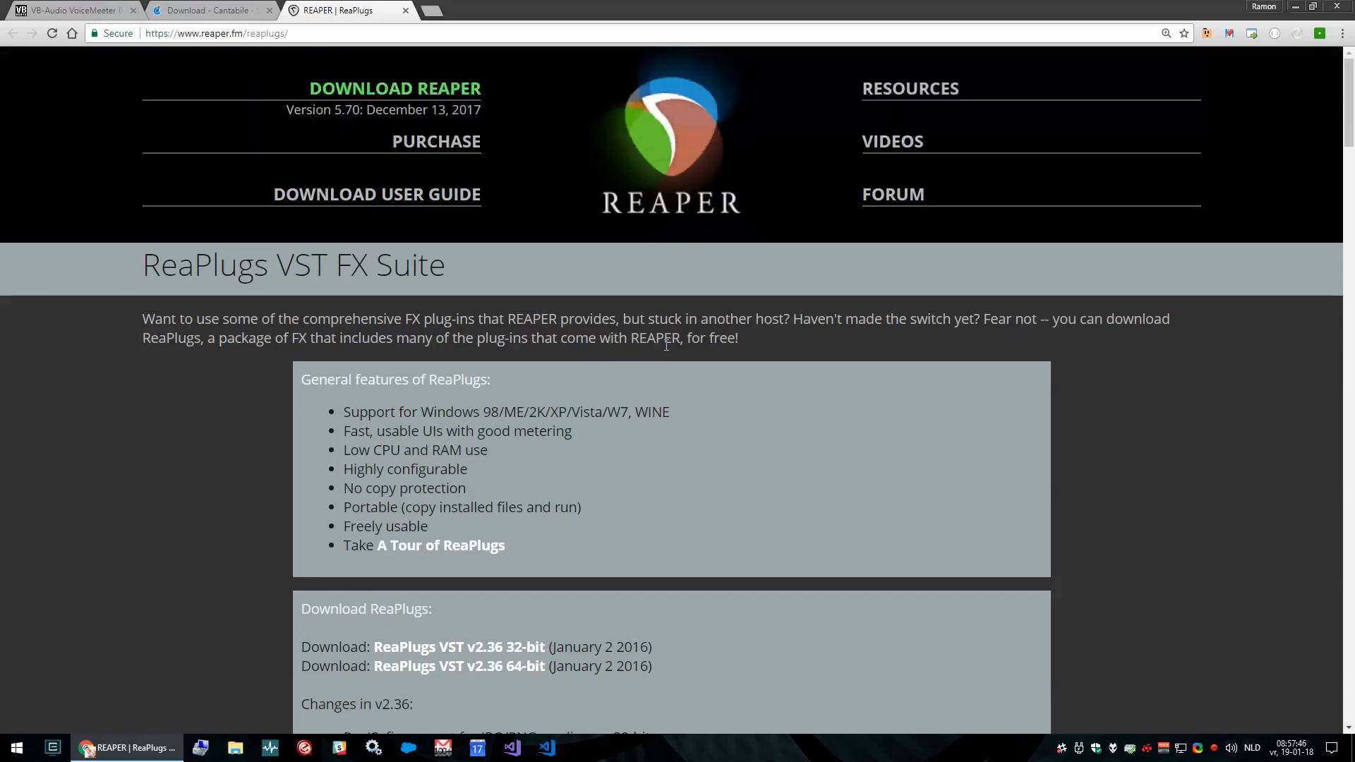
scroll(666, 344, down, 3)
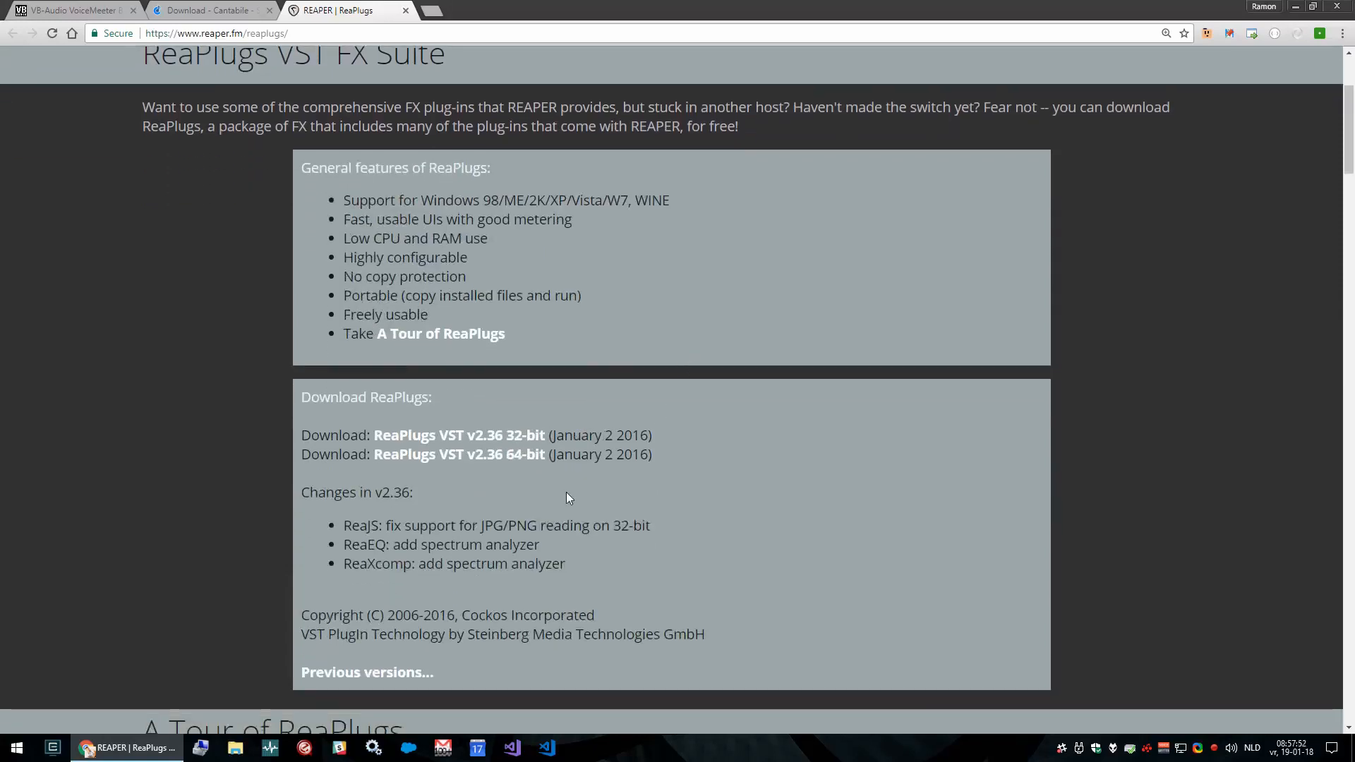
scroll(570, 483, down, 1)
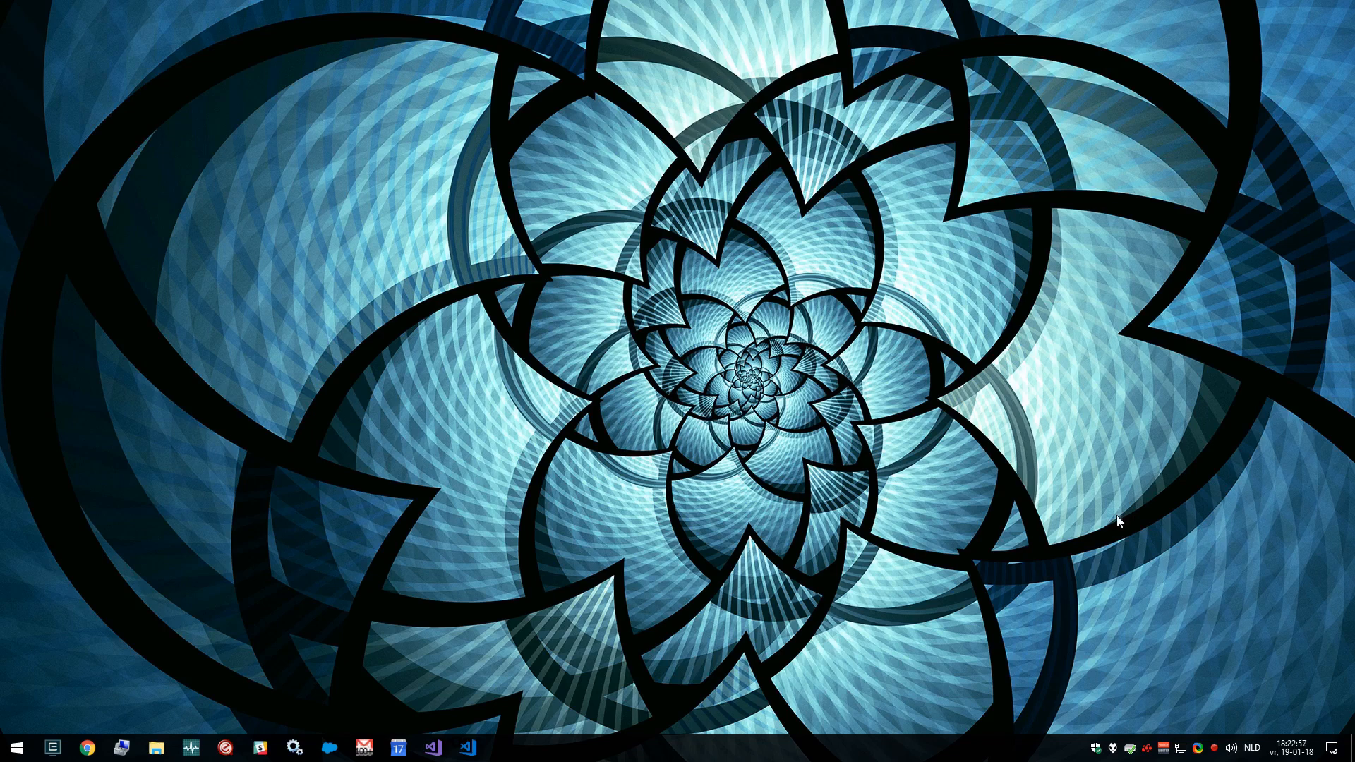
- In the Windows sound playback devices, set VoiceMeeter Aux Input as the default communication device and check the options for VoiceMeeter Input
right_click(1229, 742)
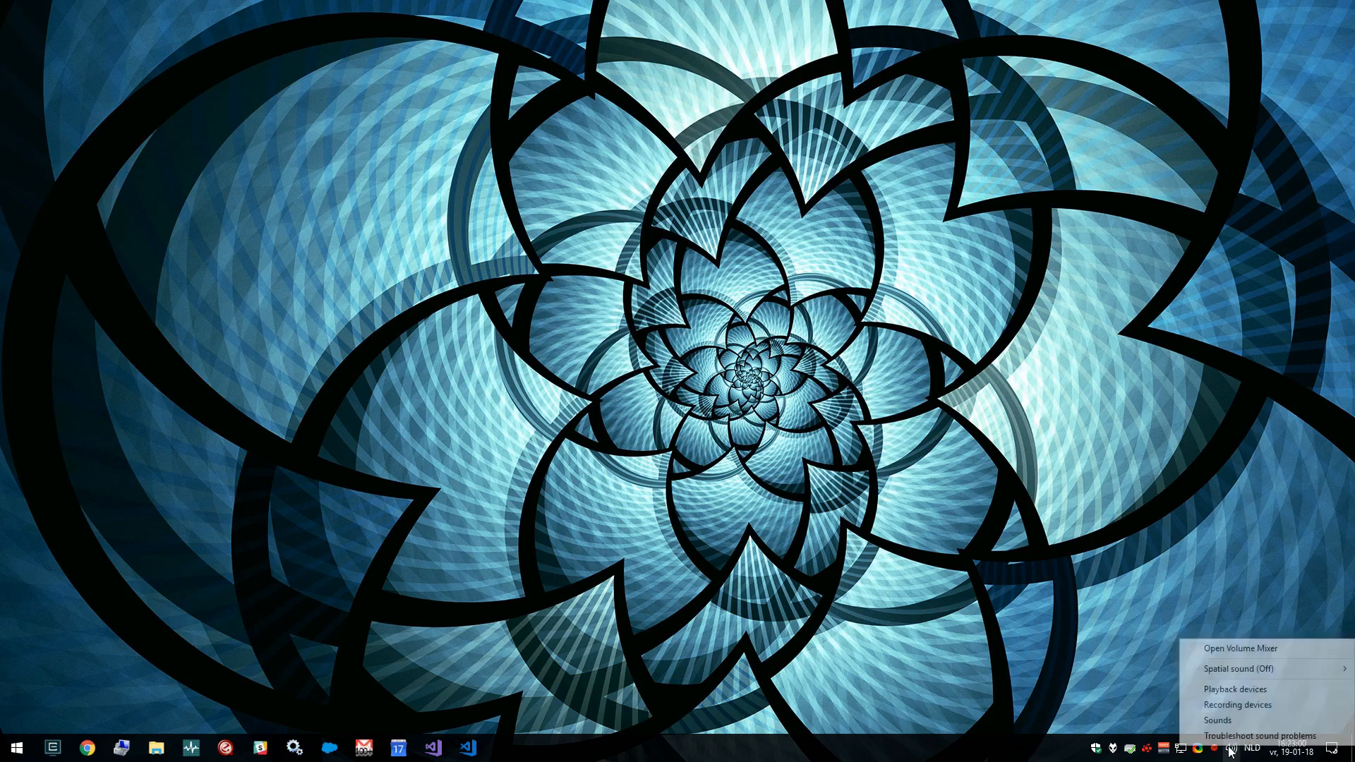
click(1224, 682)
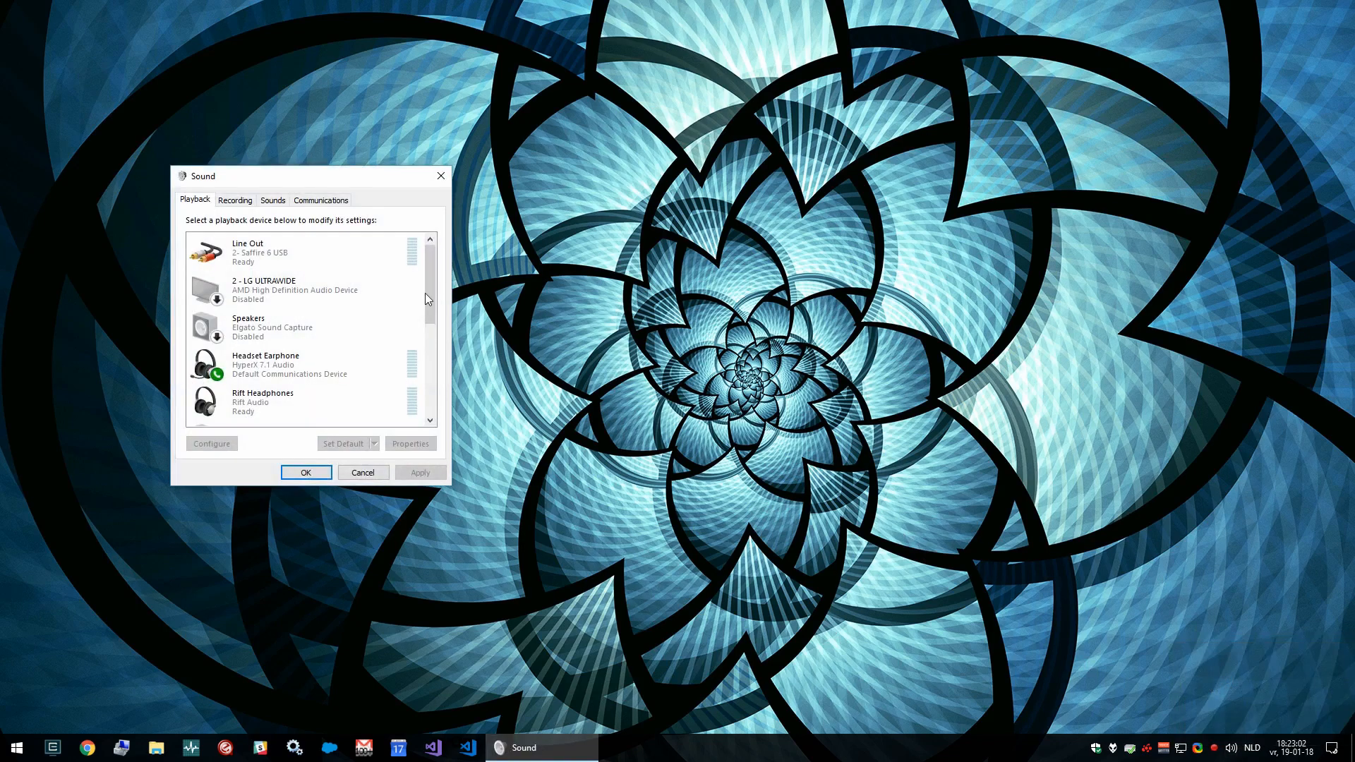
drag(330, 179, 390, 168)
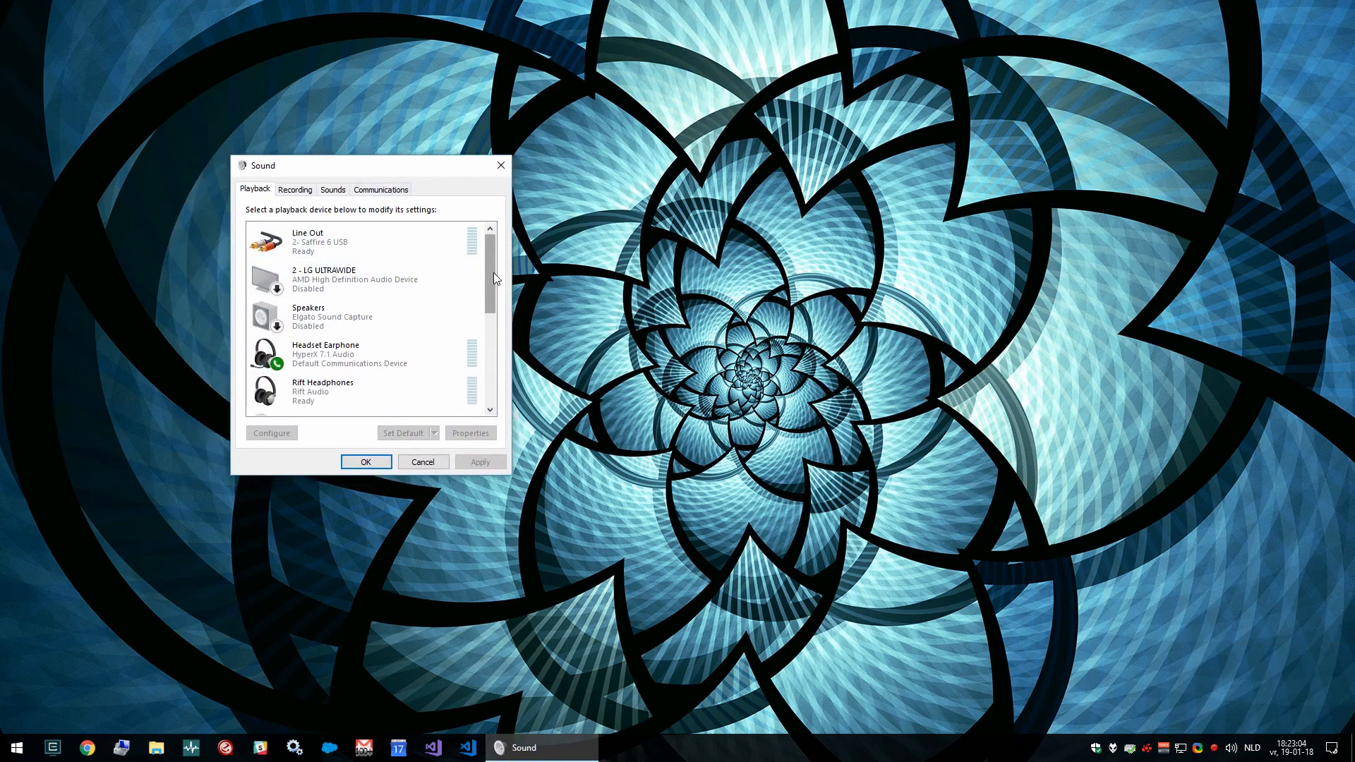
drag(494, 272, 501, 402)
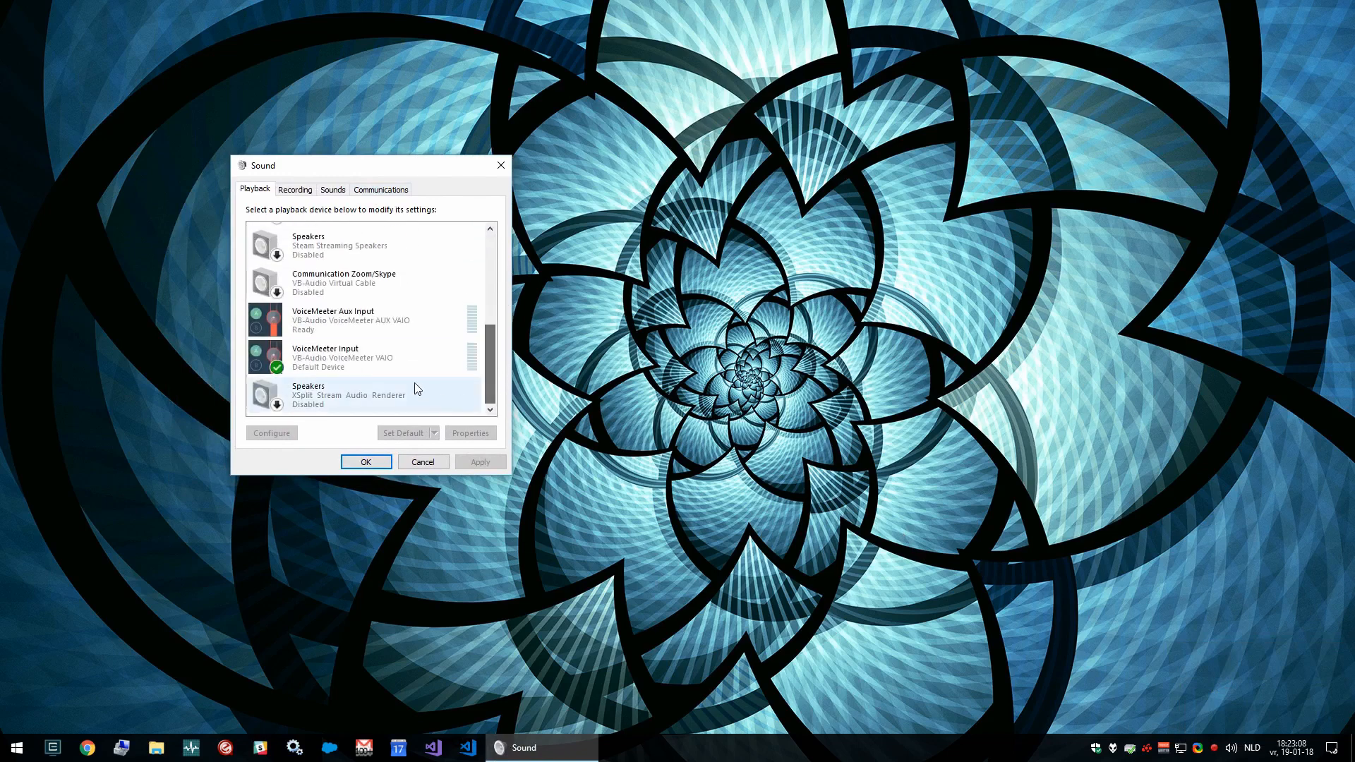
click(338, 323)
right_click(358, 314)
click(444, 387)
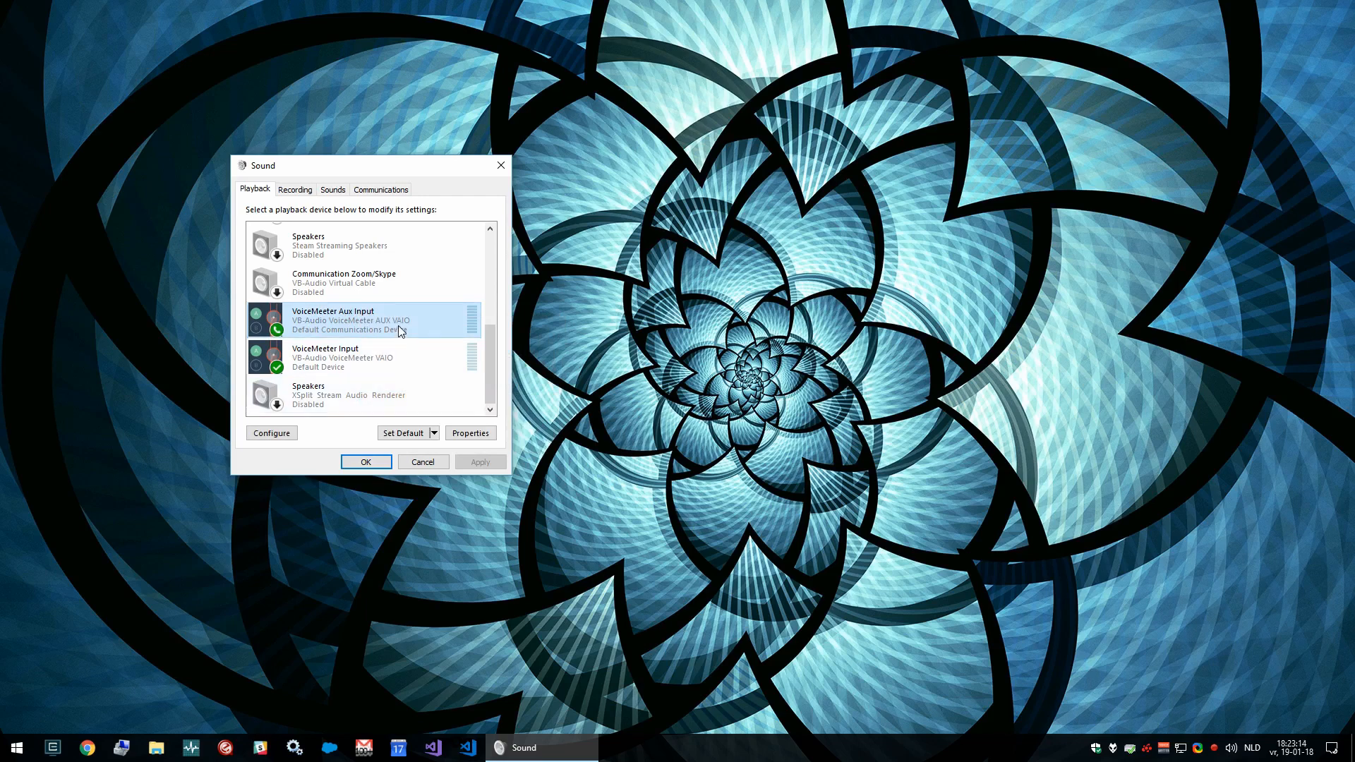
click(374, 360)
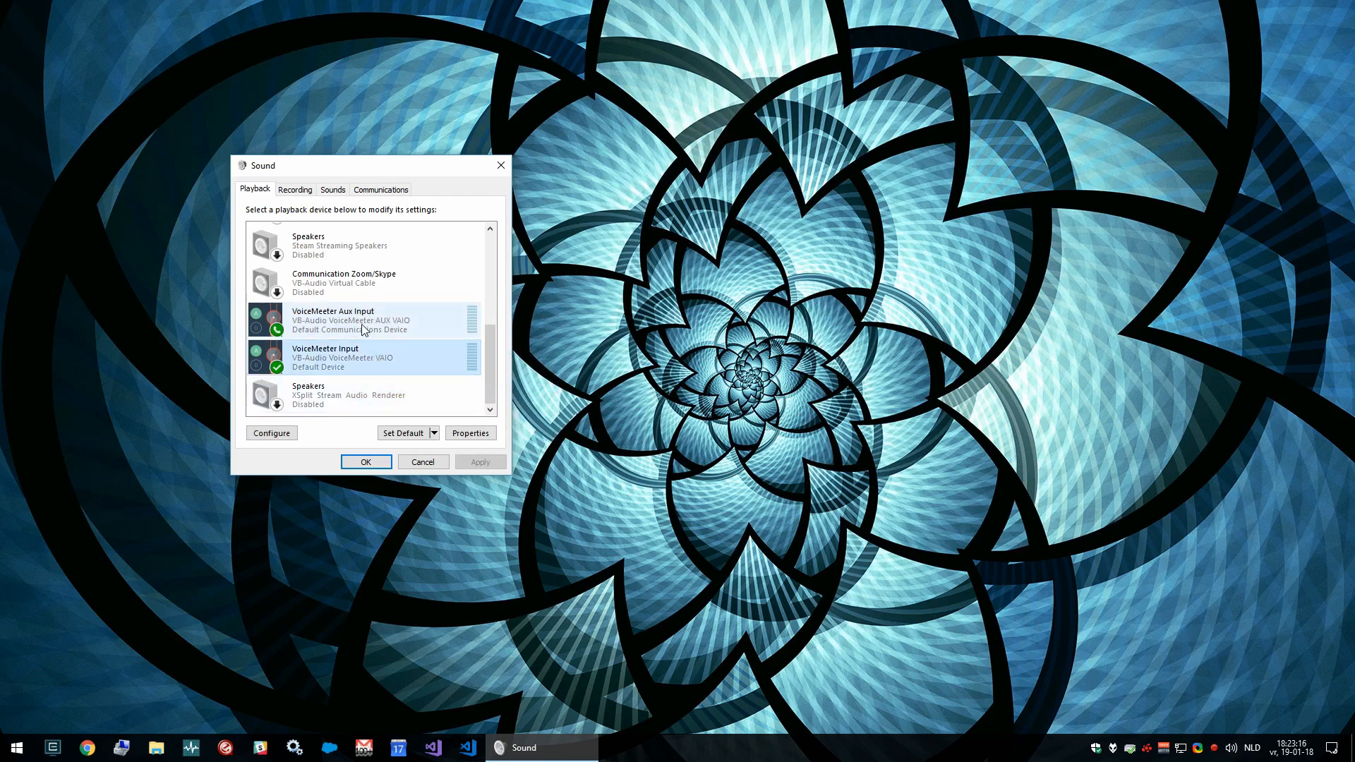
right_click(336, 364)
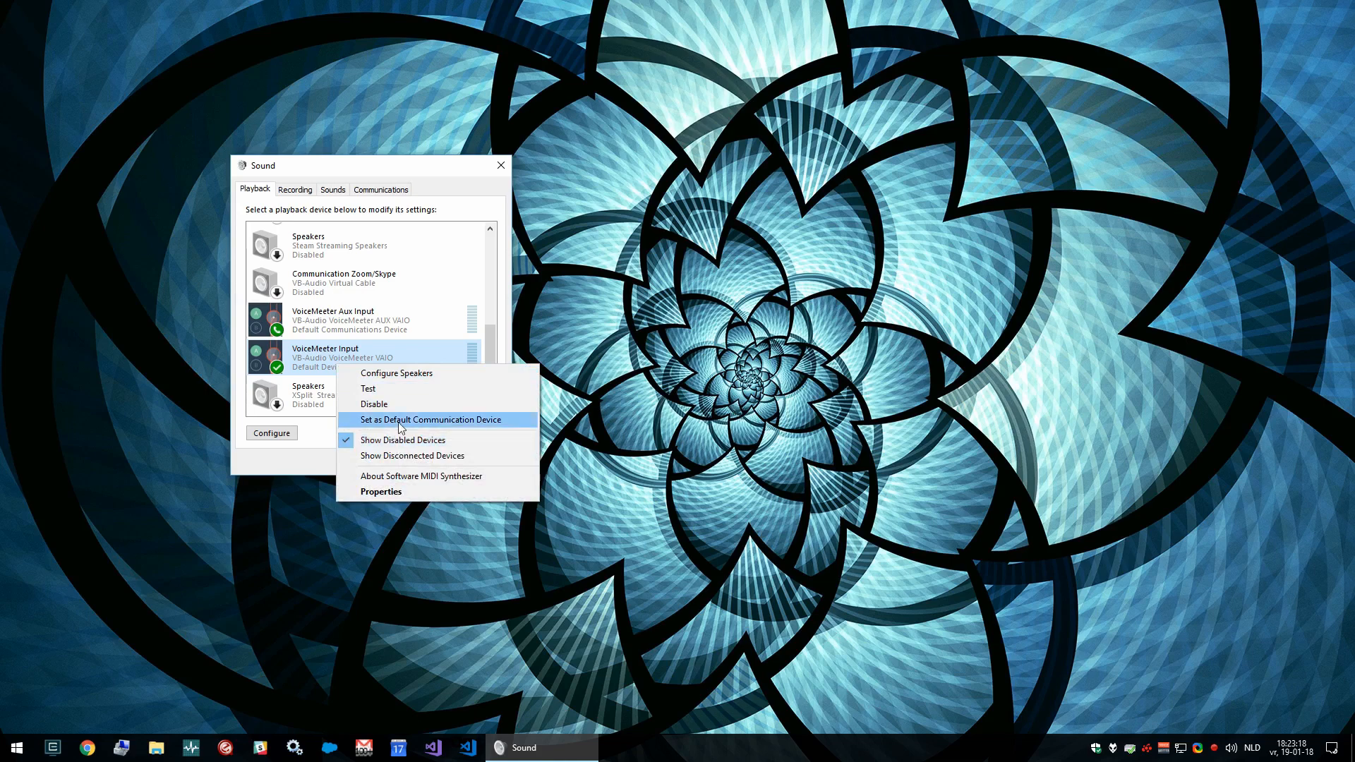
- Among the recording devices, make VoiceMeeter Aux Output the default communication device and VoiceMeeter Output the default device
click(295, 189)
scroll(489, 341, down, 2)
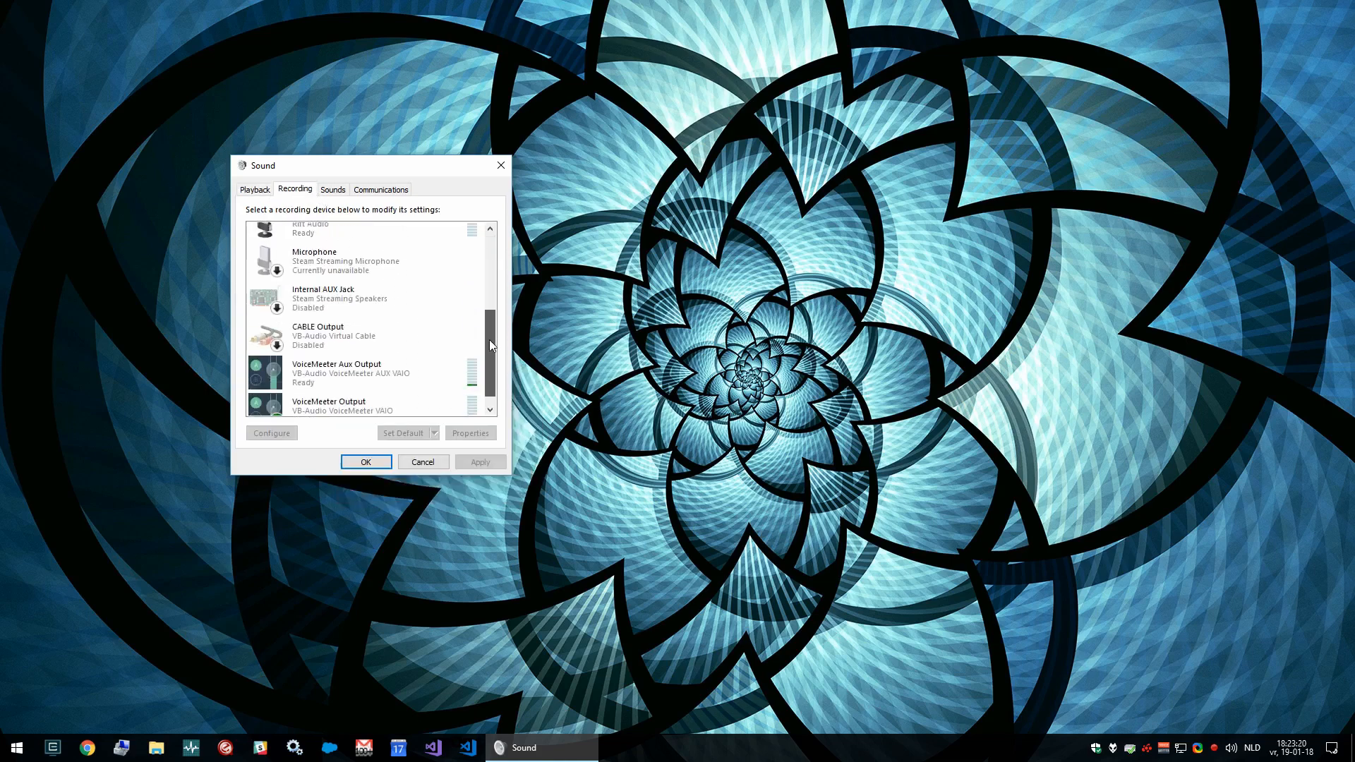
scroll(488, 345, down, 1)
drag(364, 166, 456, 137)
right_click(480, 327)
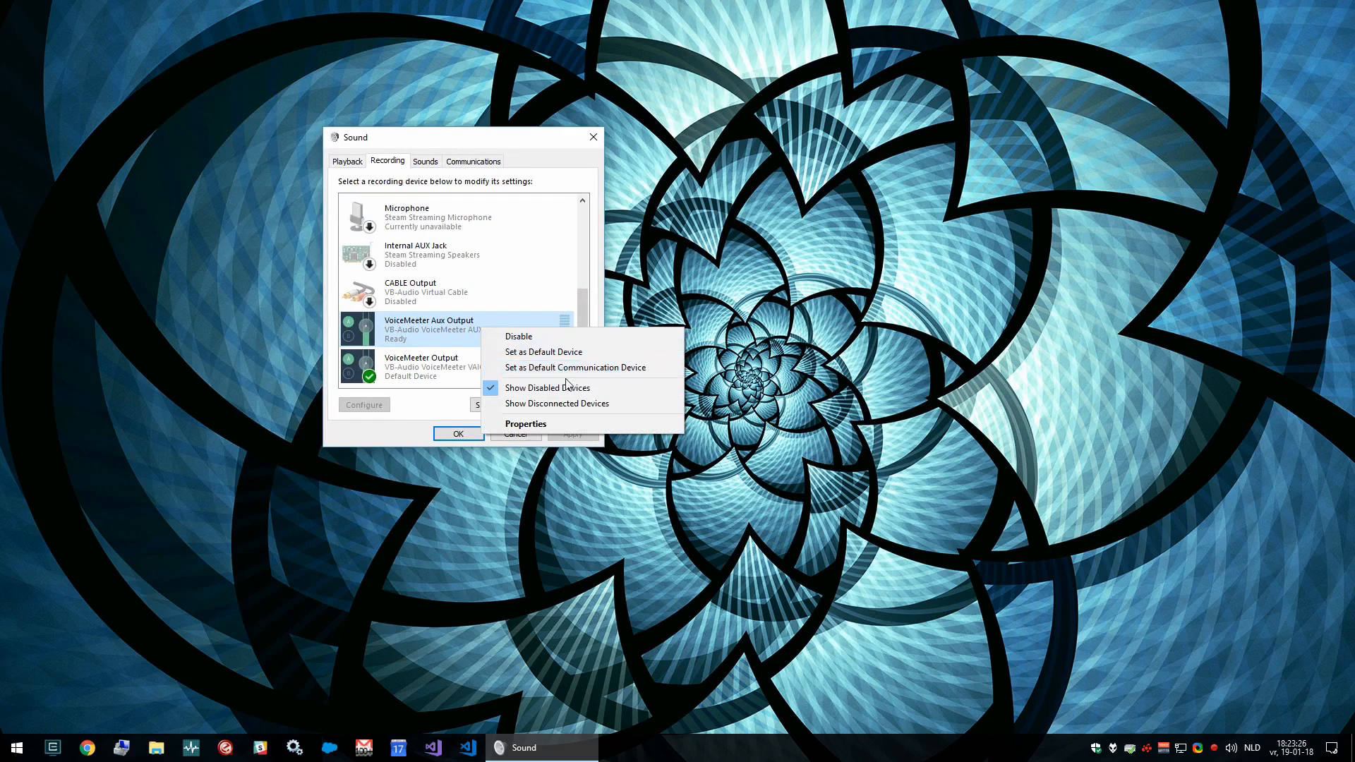
click(566, 352)
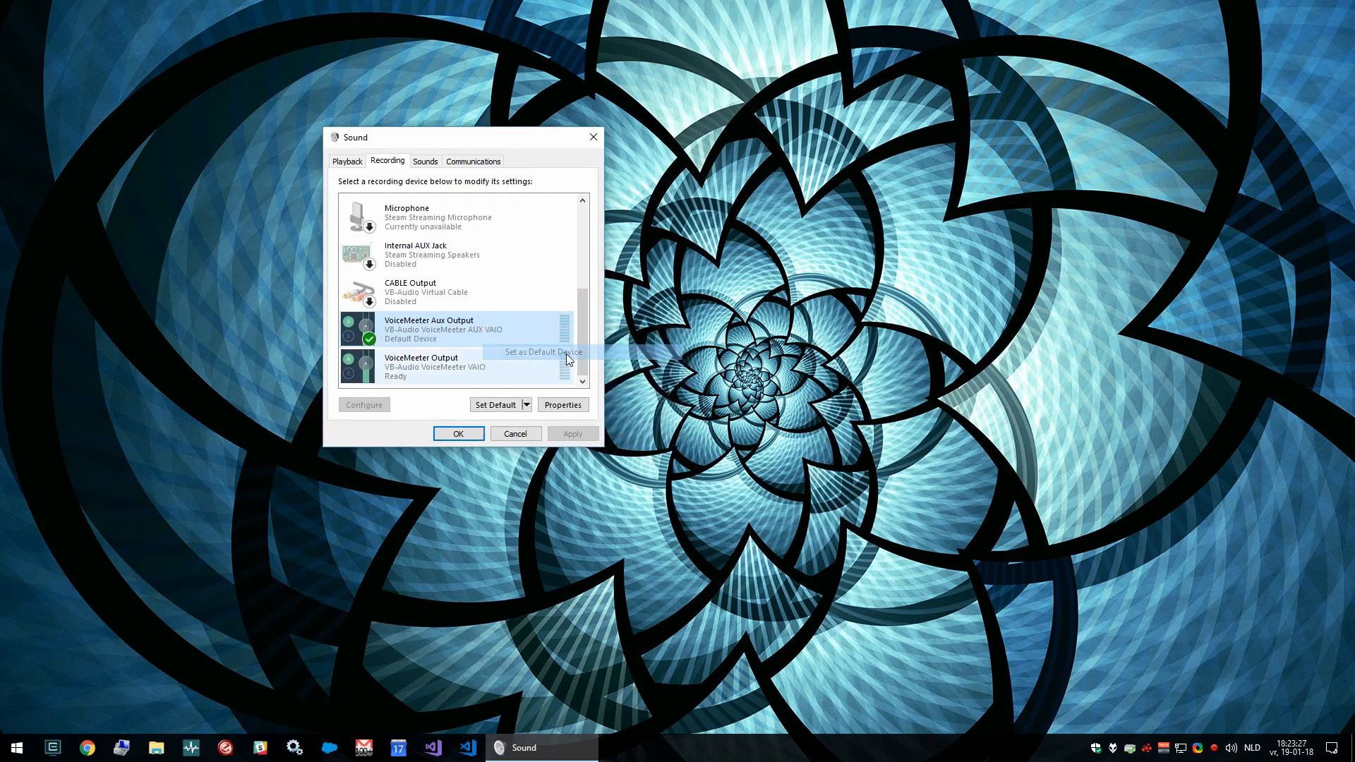
right_click(452, 331)
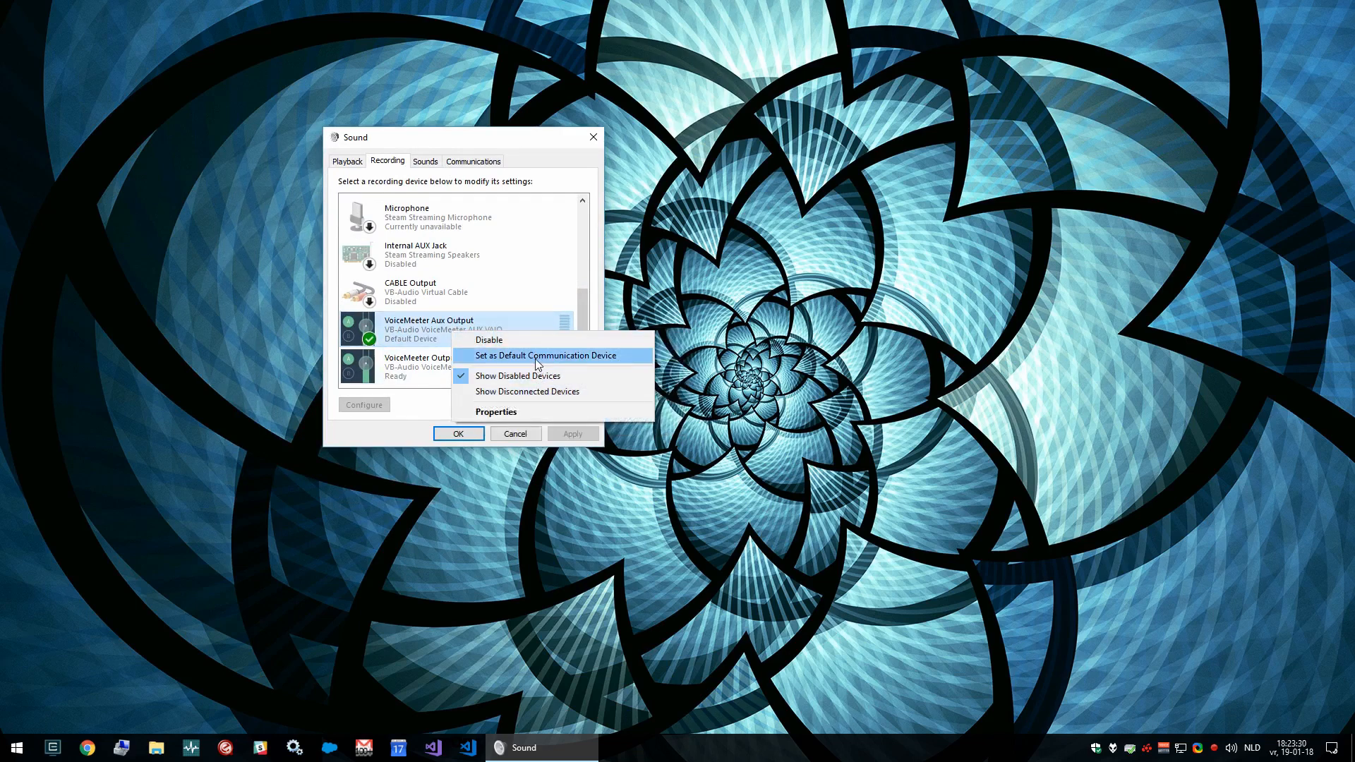
click(538, 355)
right_click(450, 365)
click(509, 392)
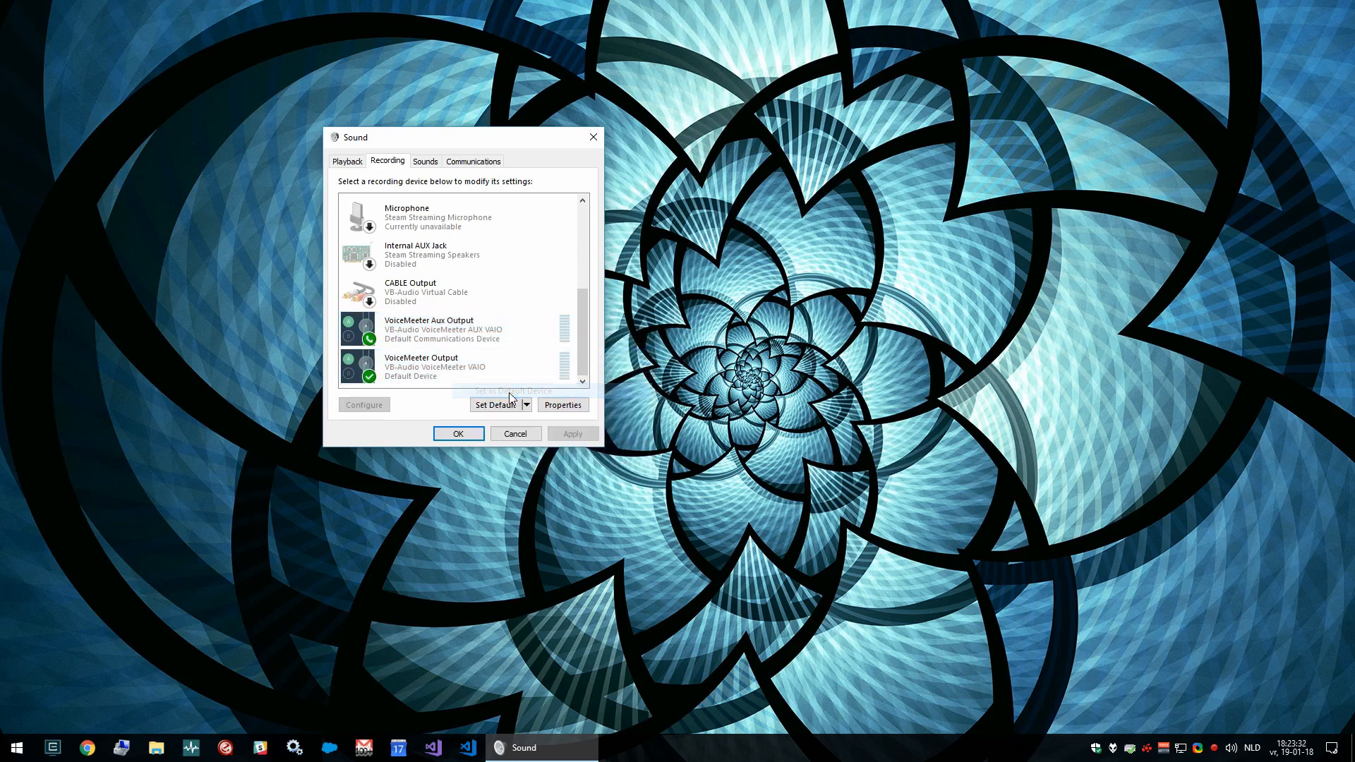
click(348, 162)
click(388, 162)
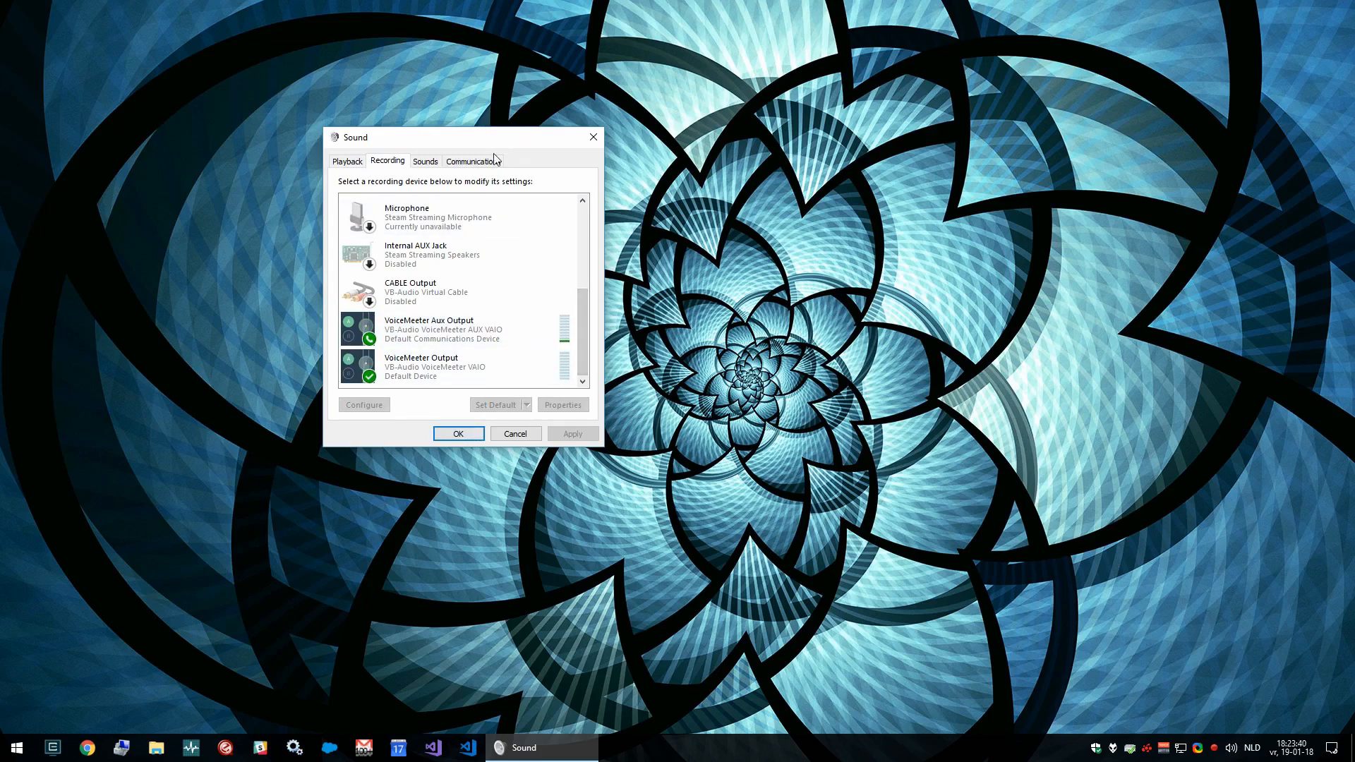
- Switch to foobar2000, start playing the Nectarine Demoscene Radio stream and minimize the player
drag(472, 136, 818, 143)
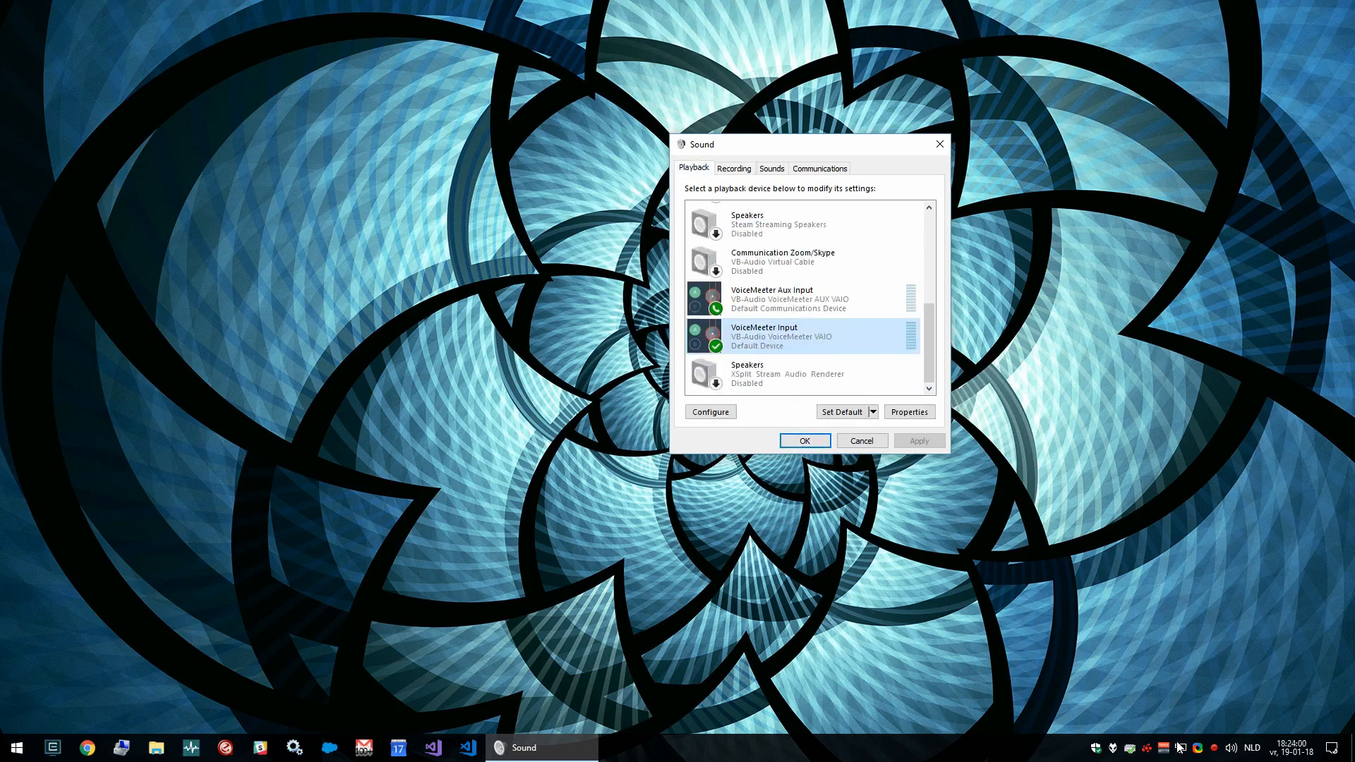
click(1113, 747)
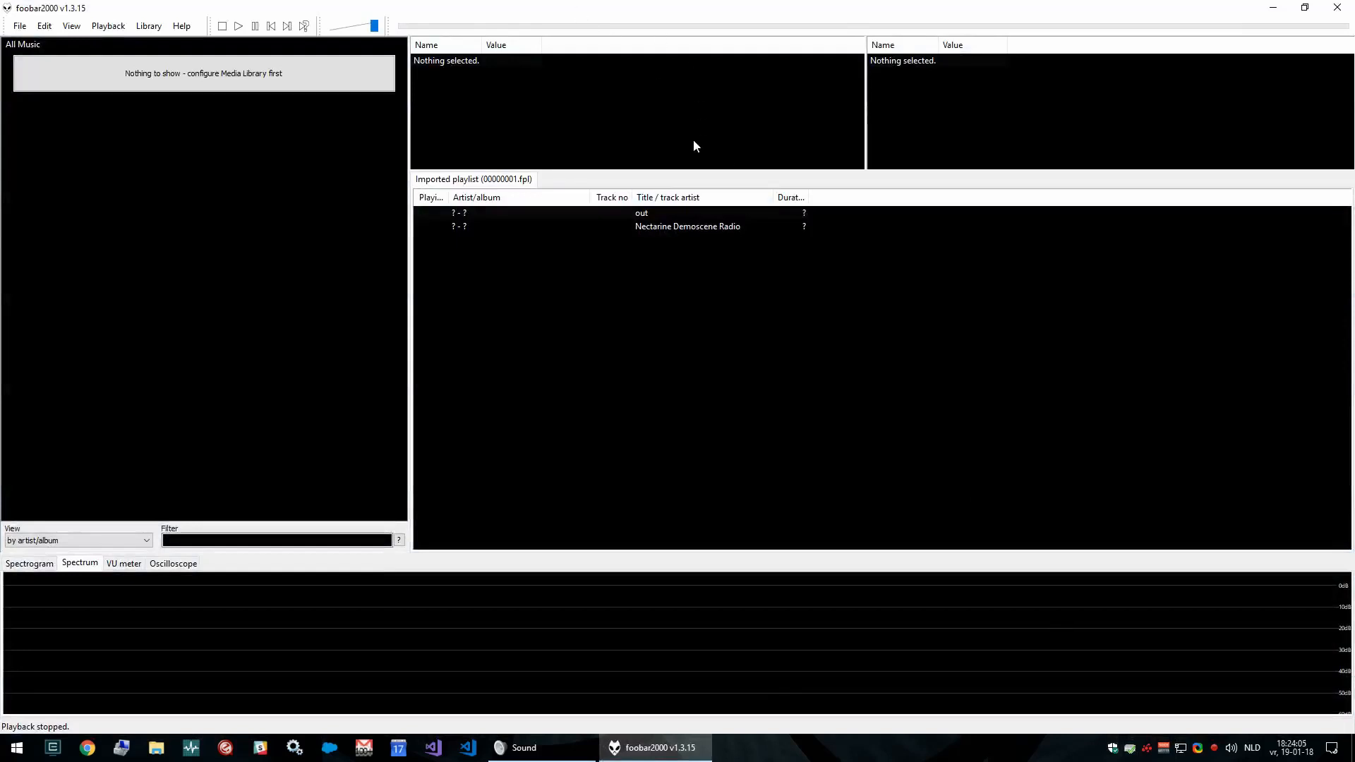
double_click(694, 226)
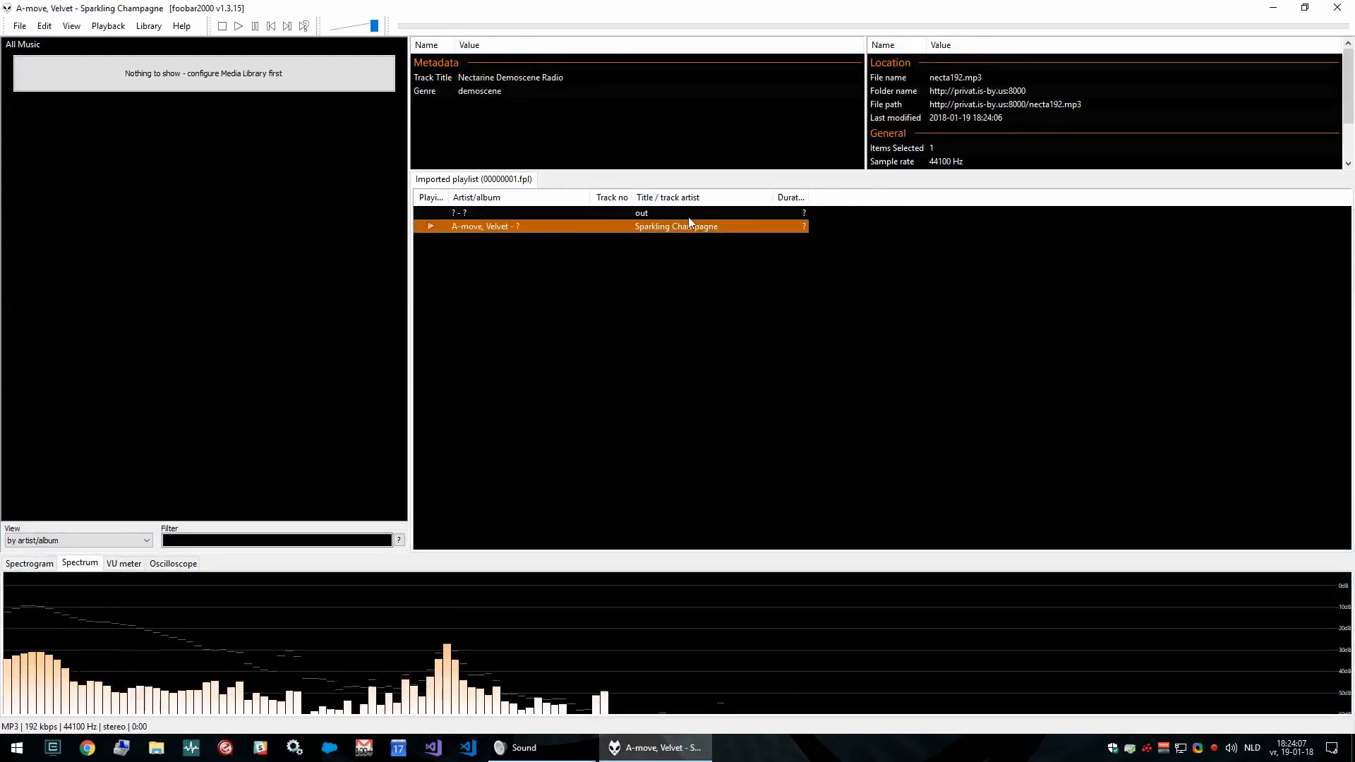
click(1273, 10)
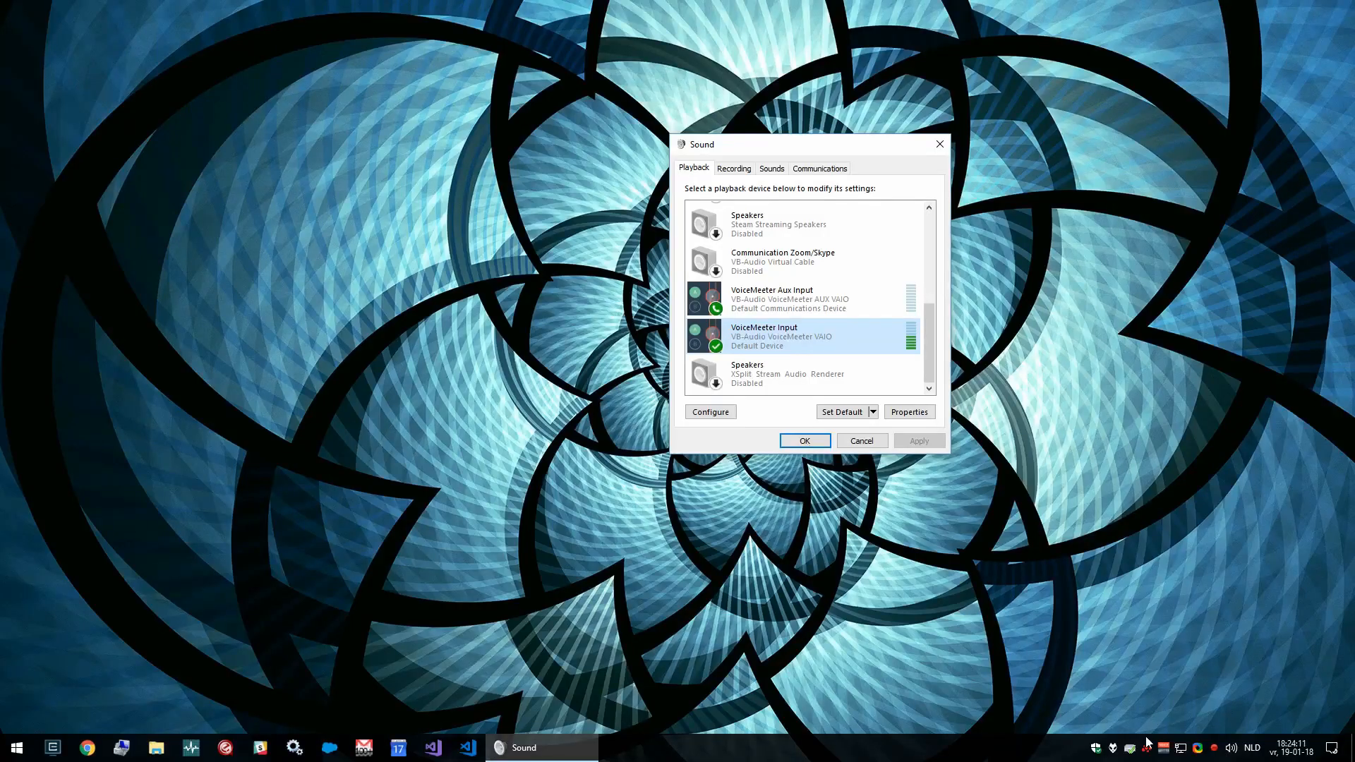
- Switch to VoiceMeeter Banana, route the Voicemeeter VAIO input to B2 and lower its fader gain to about -7.7 dB
click(1164, 748)
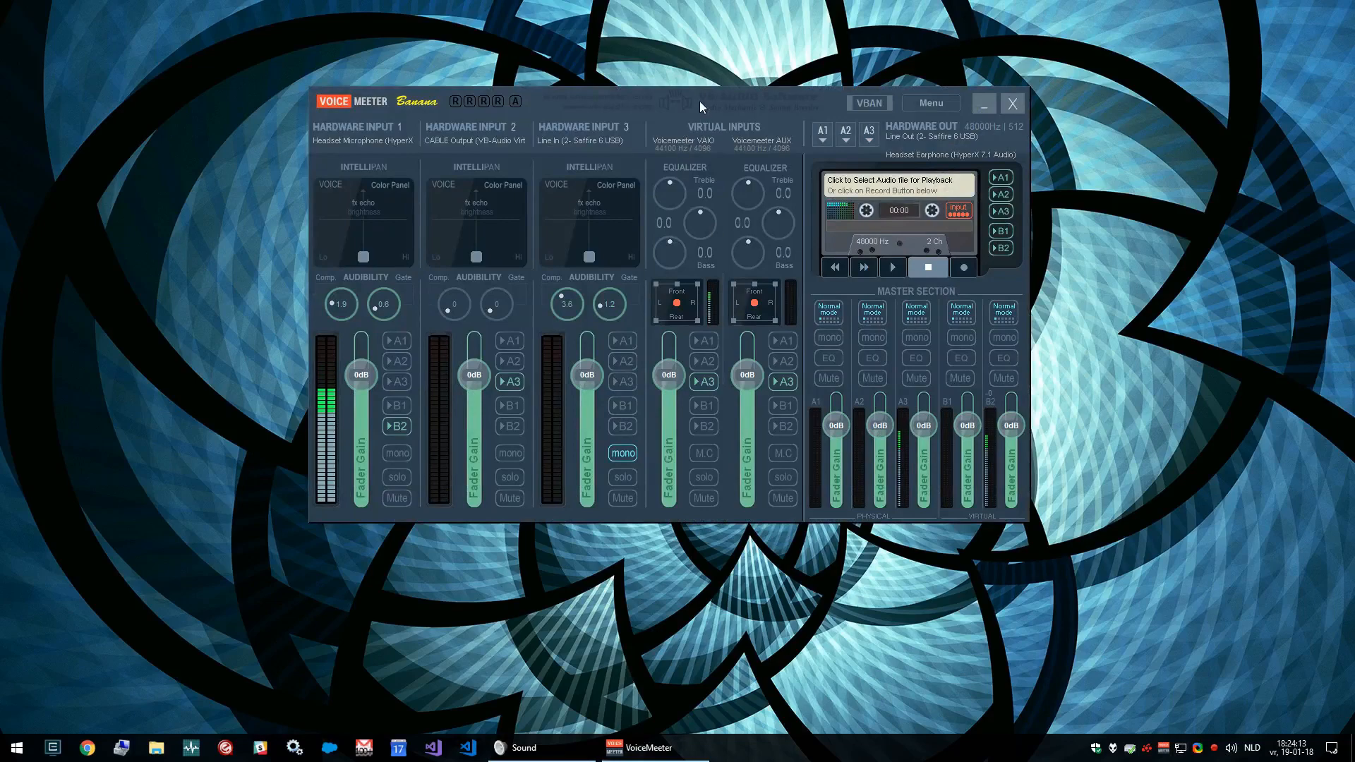
drag(700, 100, 486, 224)
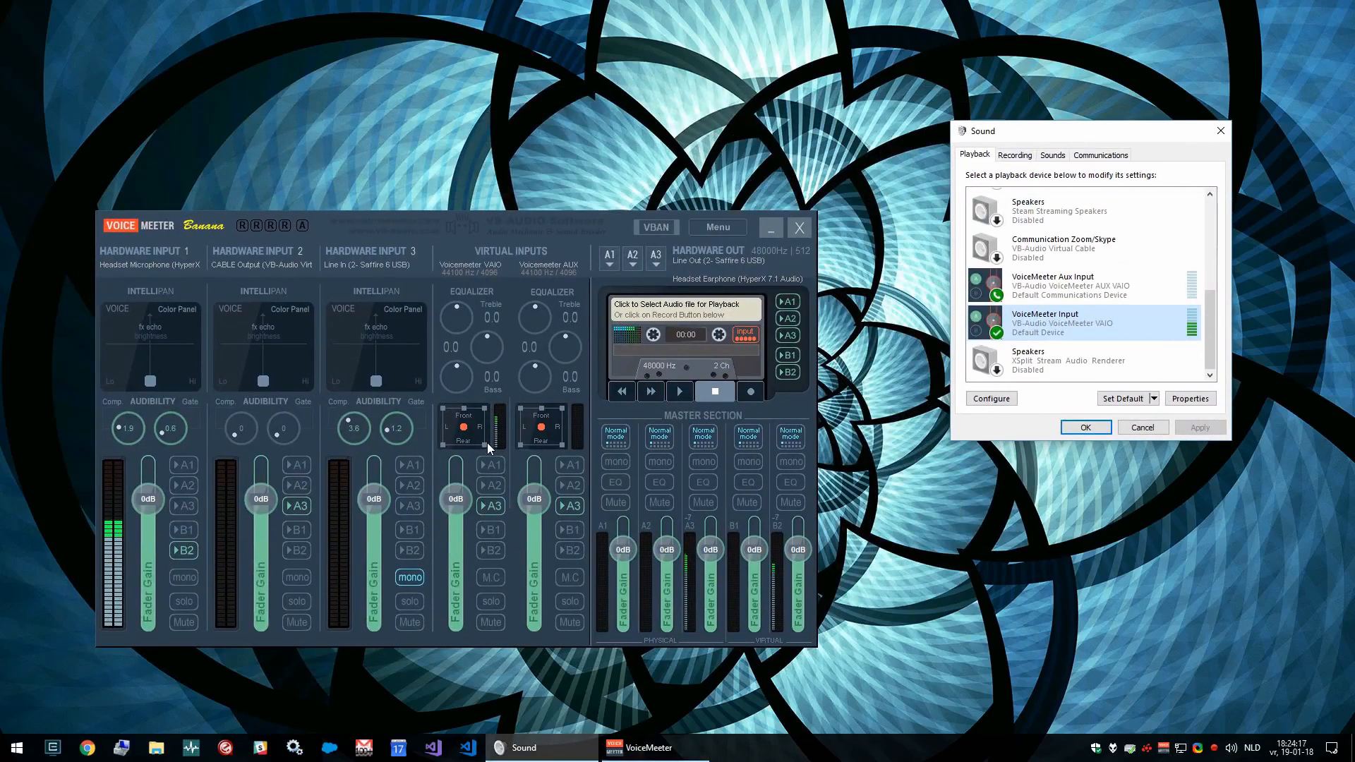
click(460, 504)
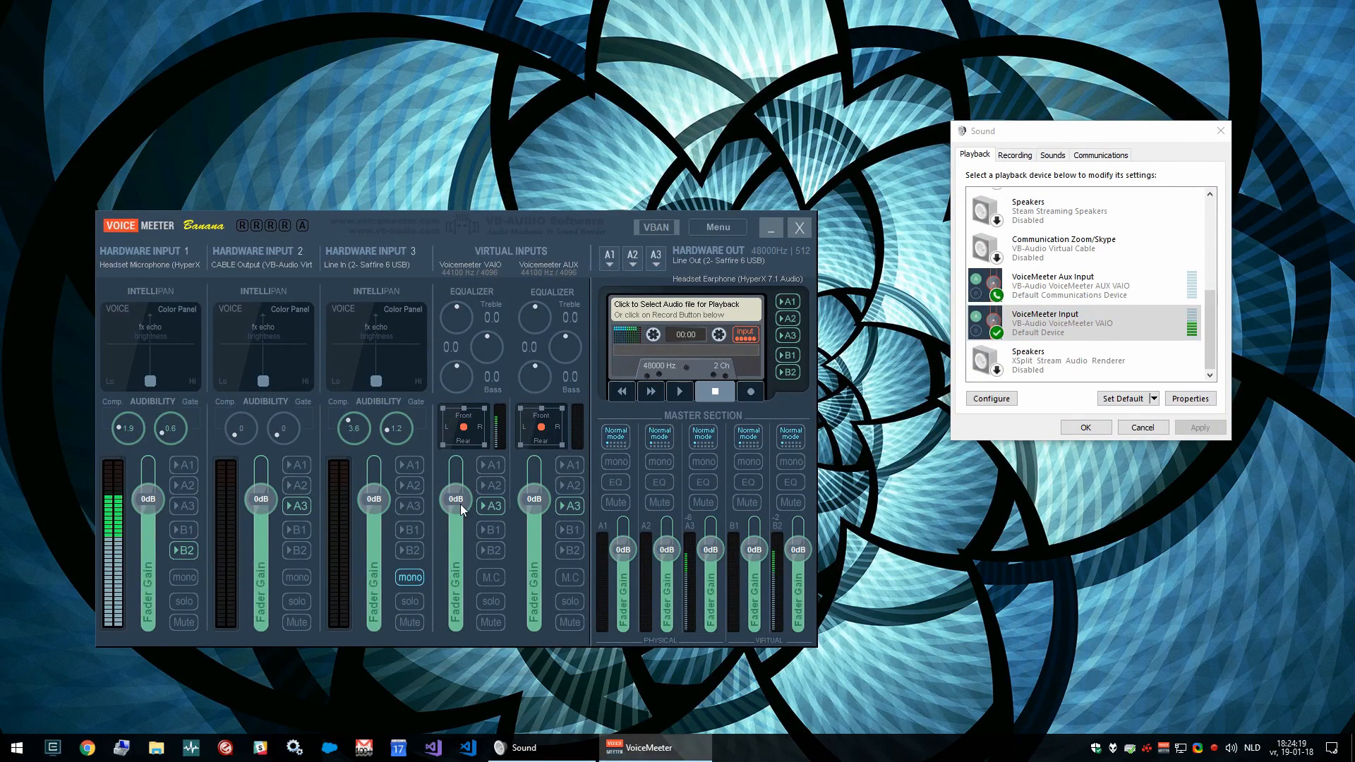
drag(460, 504, 464, 556)
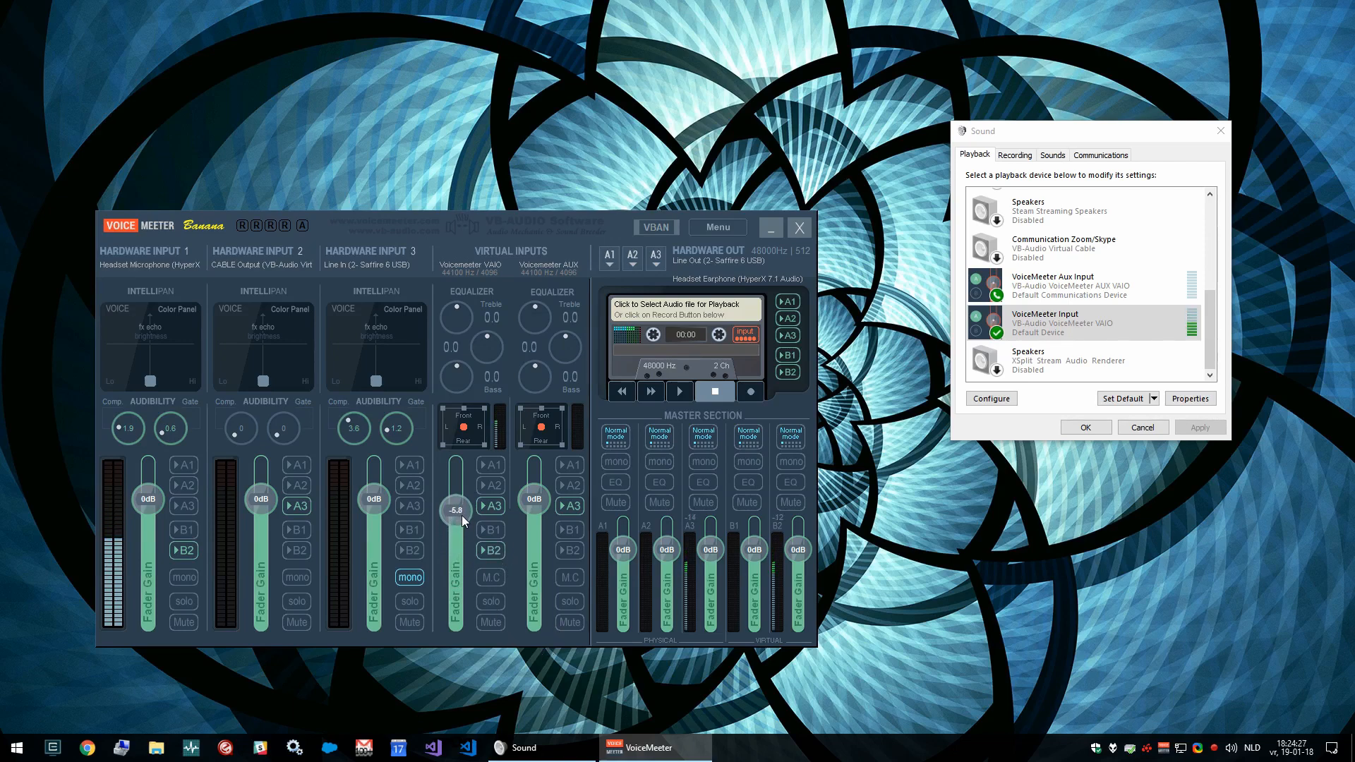
drag(463, 515, 459, 532)
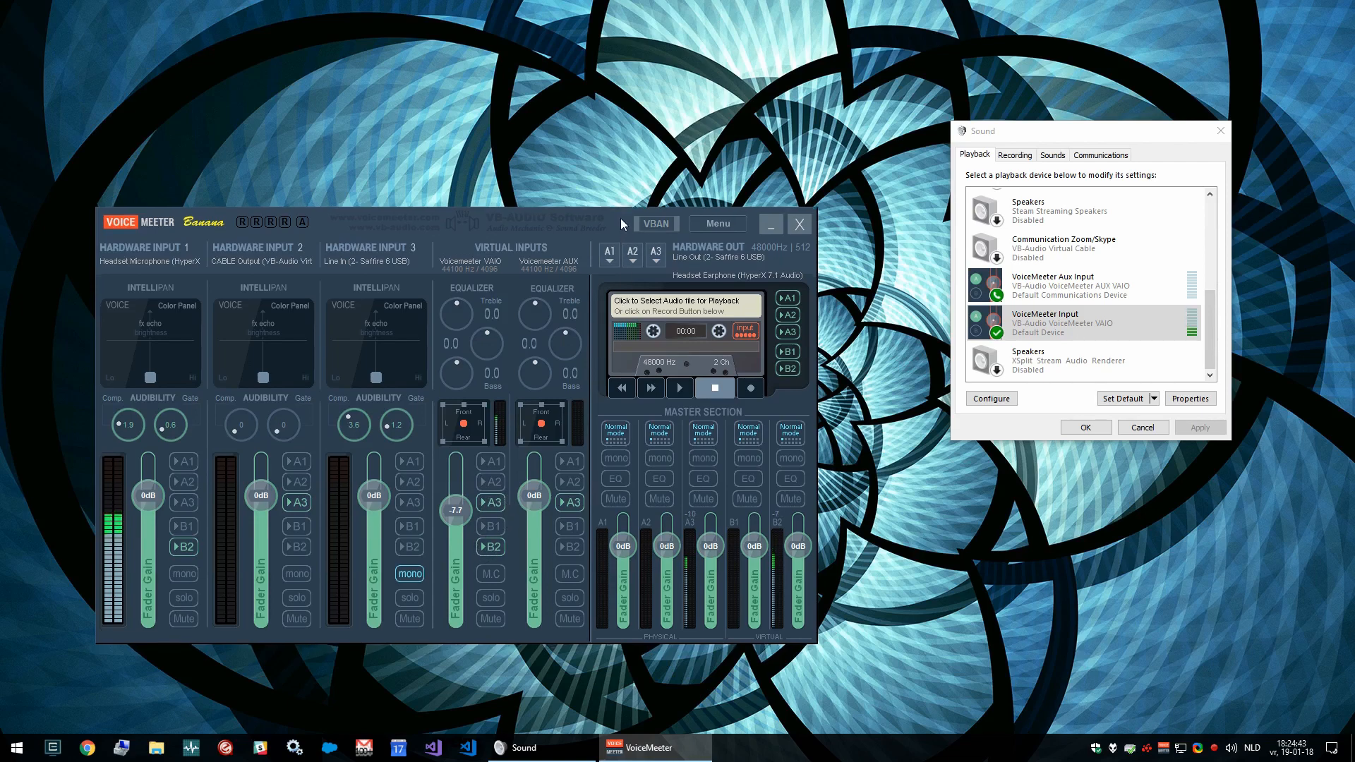
drag(620, 224, 744, 122)
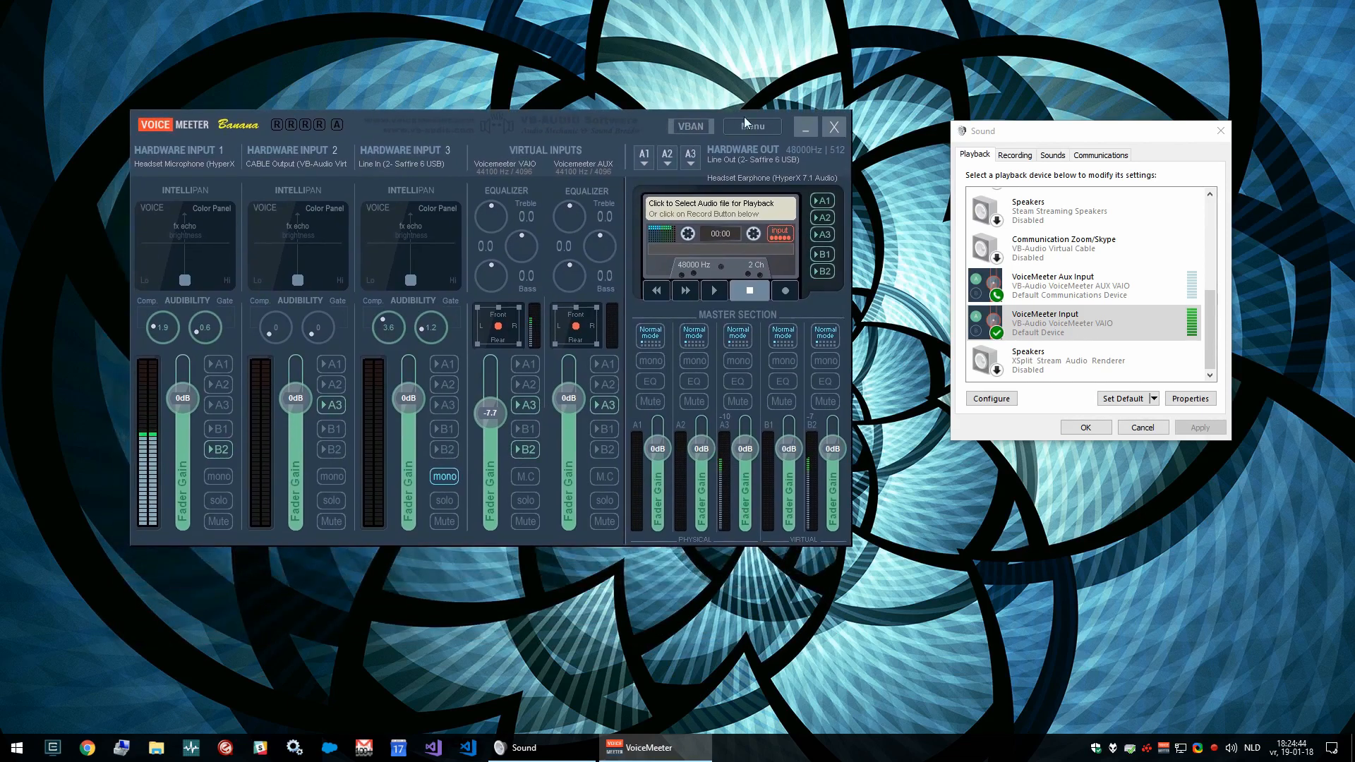
- Close the Windows Sound dialog and open VoiceMeeter's System Settings / Options window, placing the mixer beside it
click(1220, 130)
drag(658, 124, 773, 120)
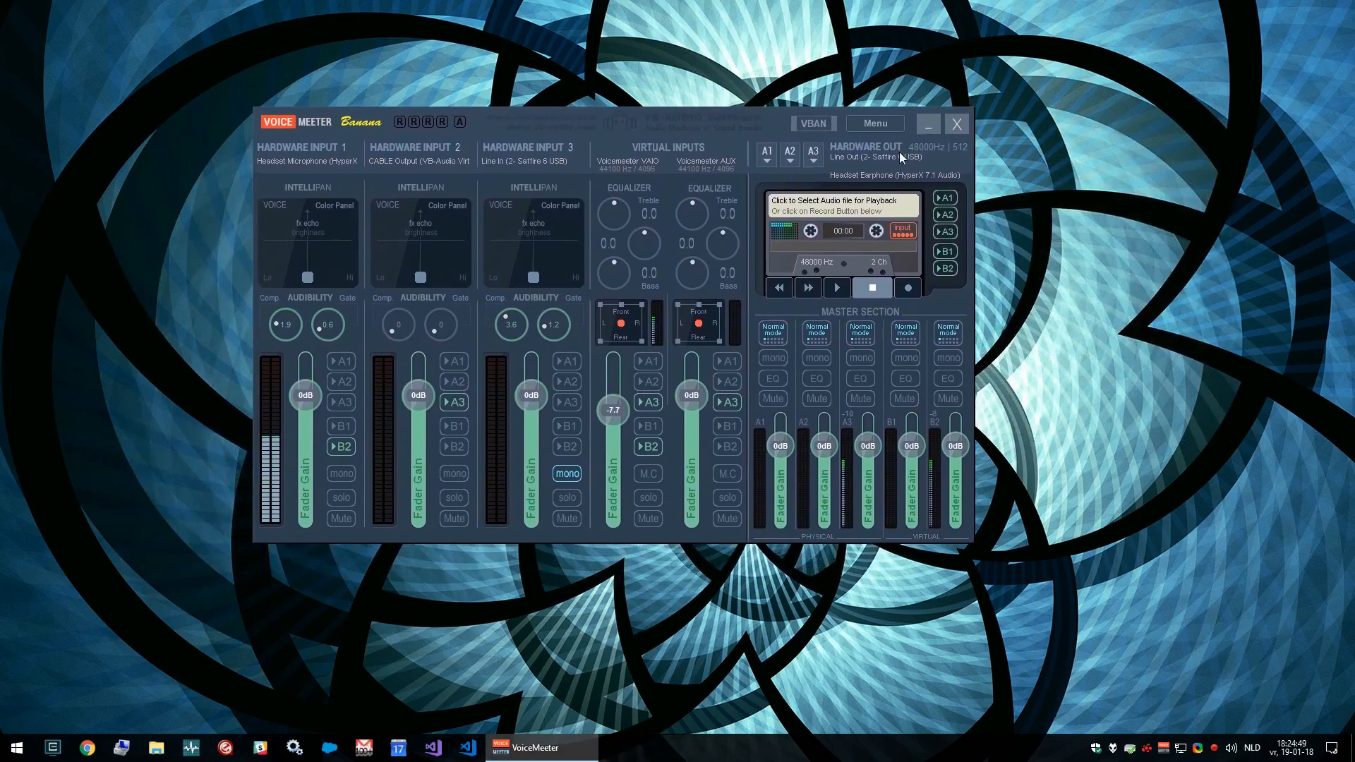
click(878, 124)
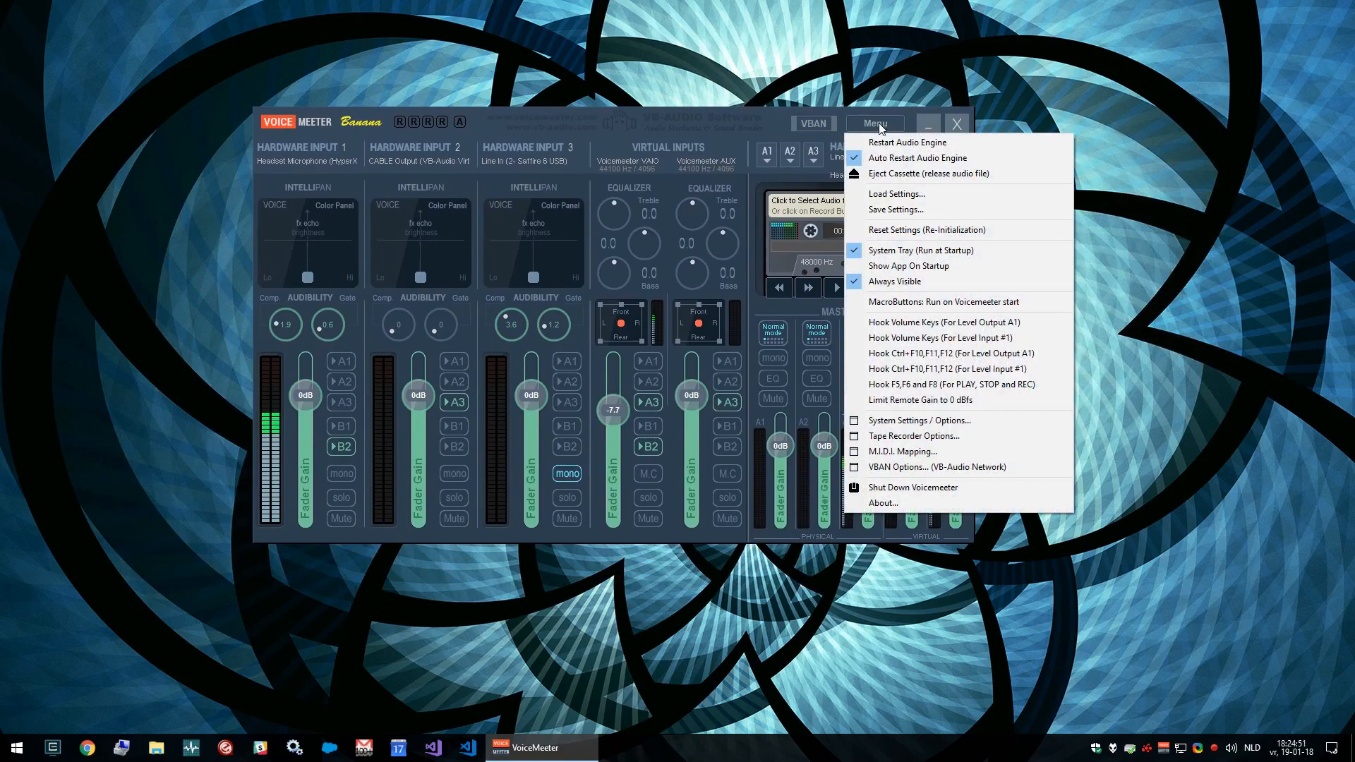
click(945, 421)
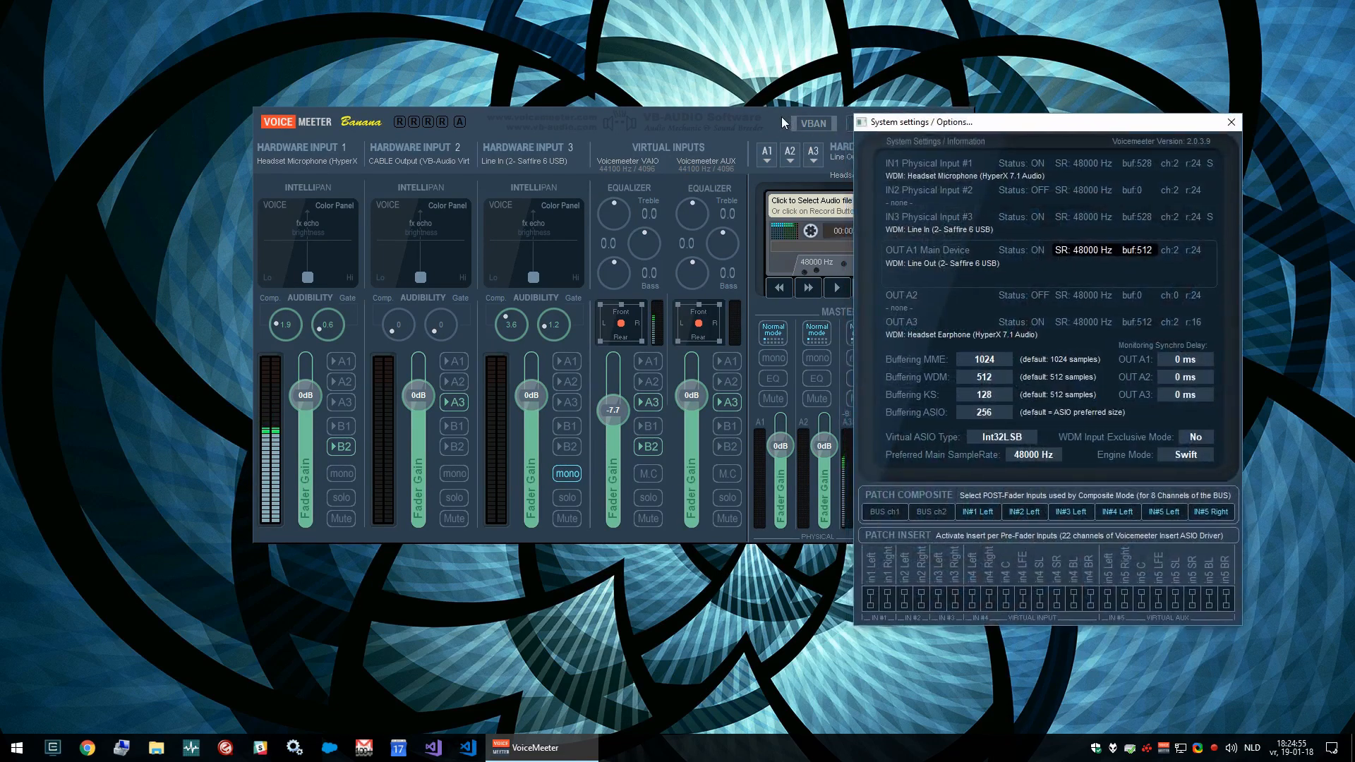
drag(781, 117, 589, 102)
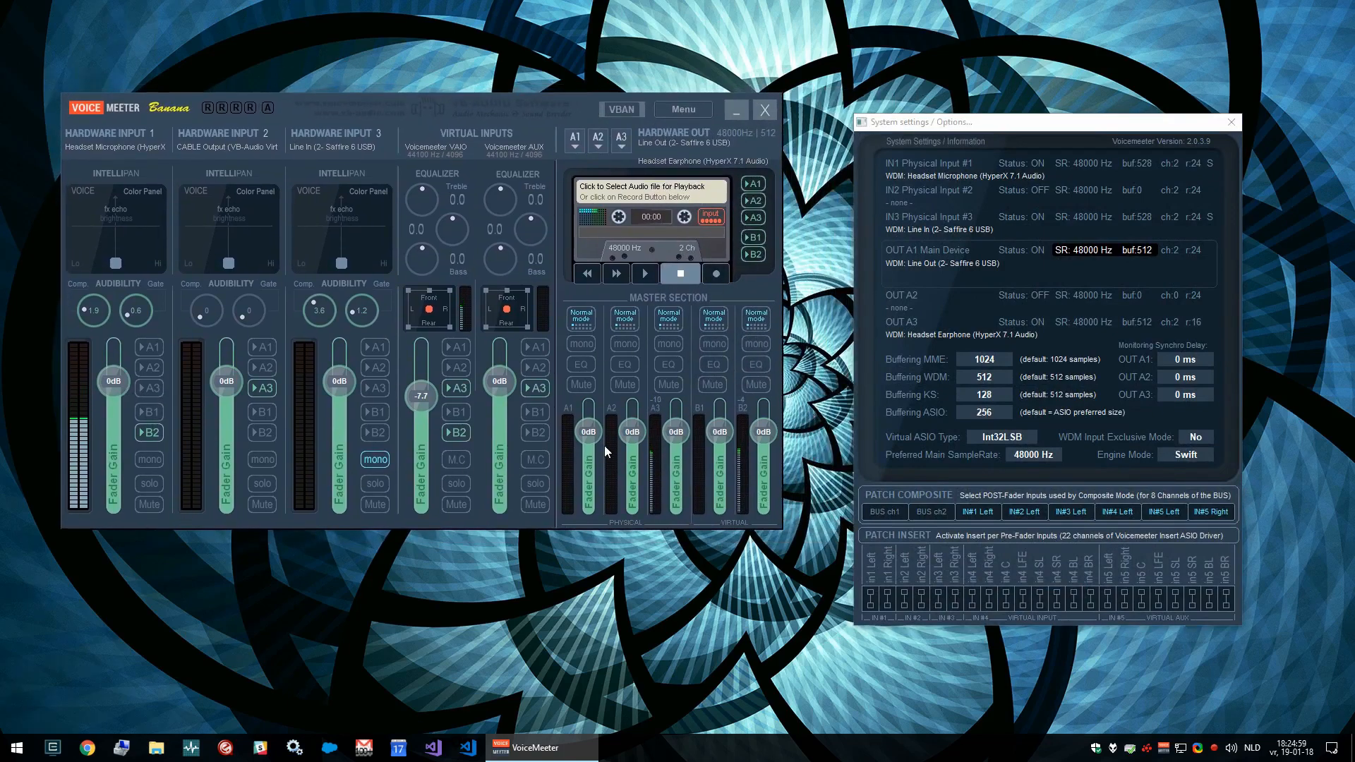
- Enable the patch inserts for the left and right channels of inputs 1, 4 and 5
click(872, 603)
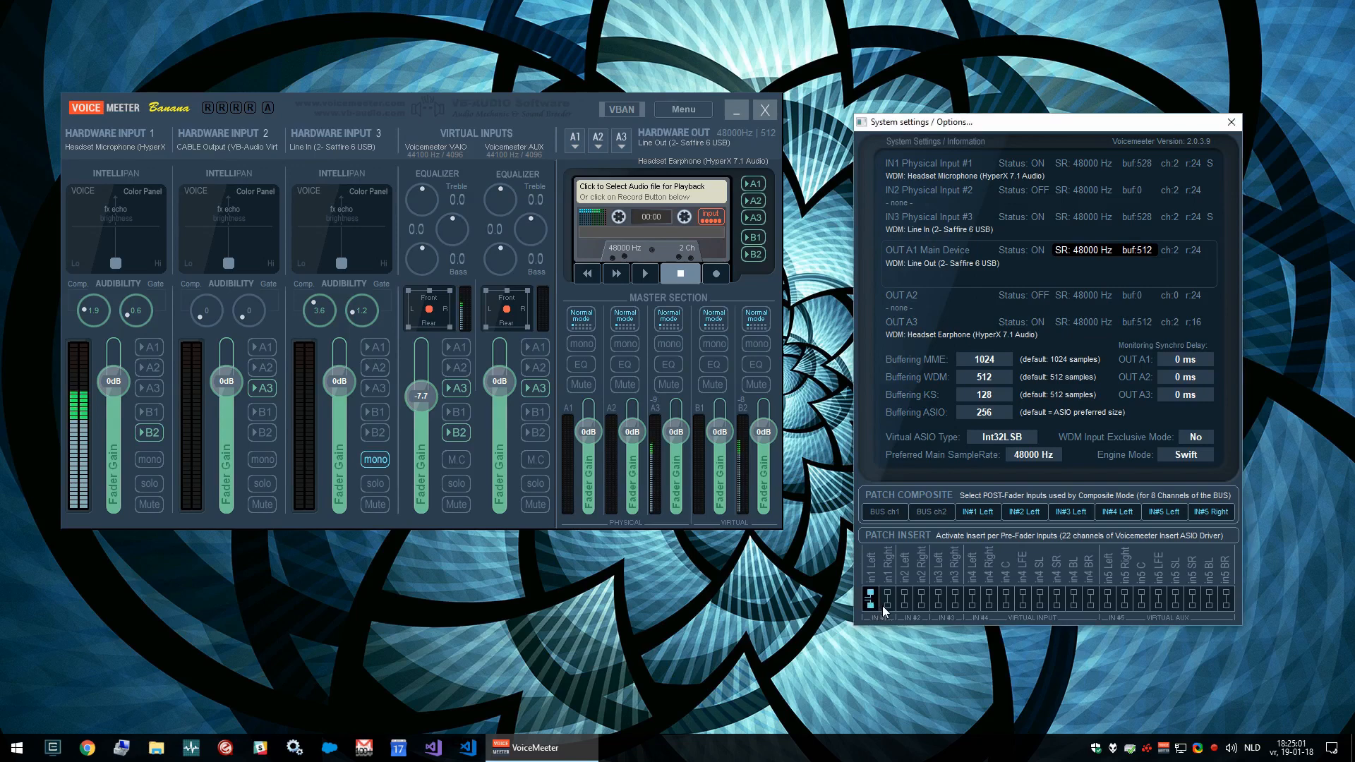
click(887, 600)
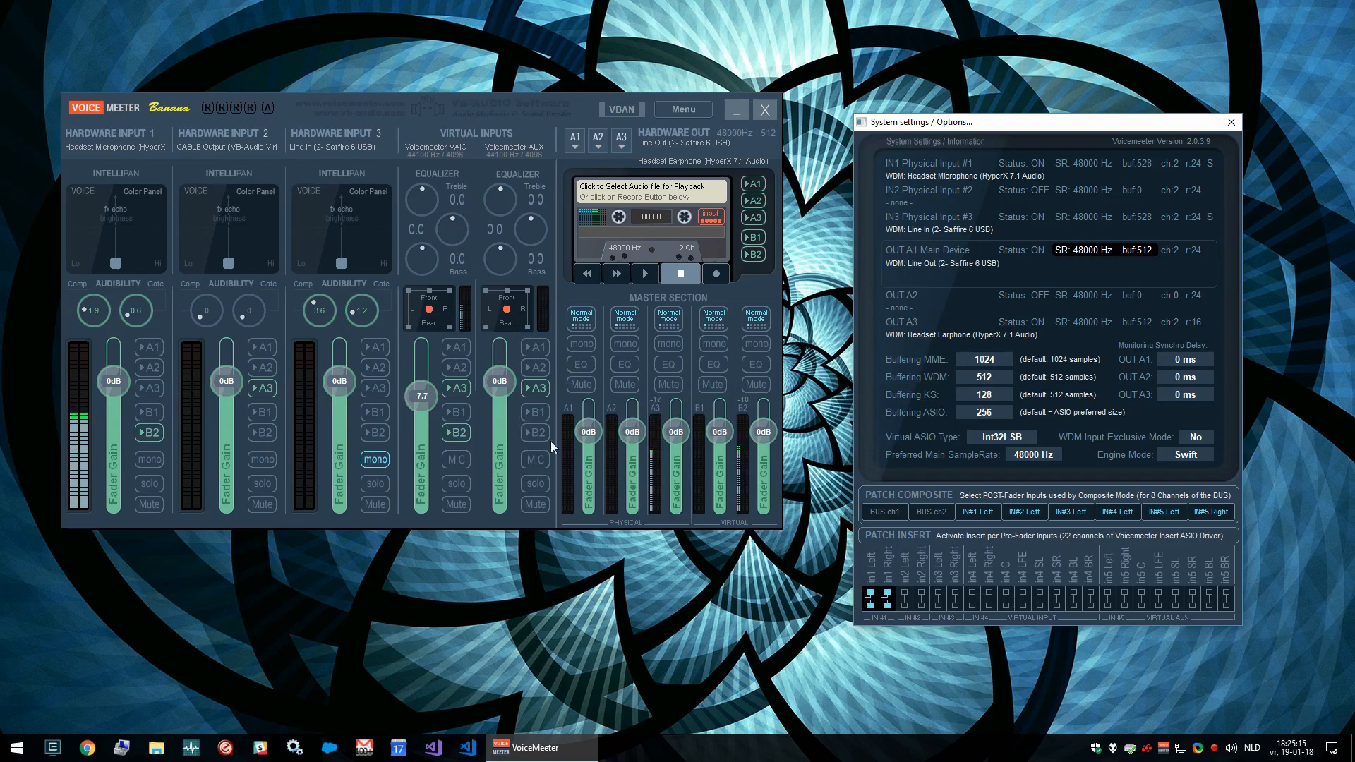
click(972, 597)
click(990, 597)
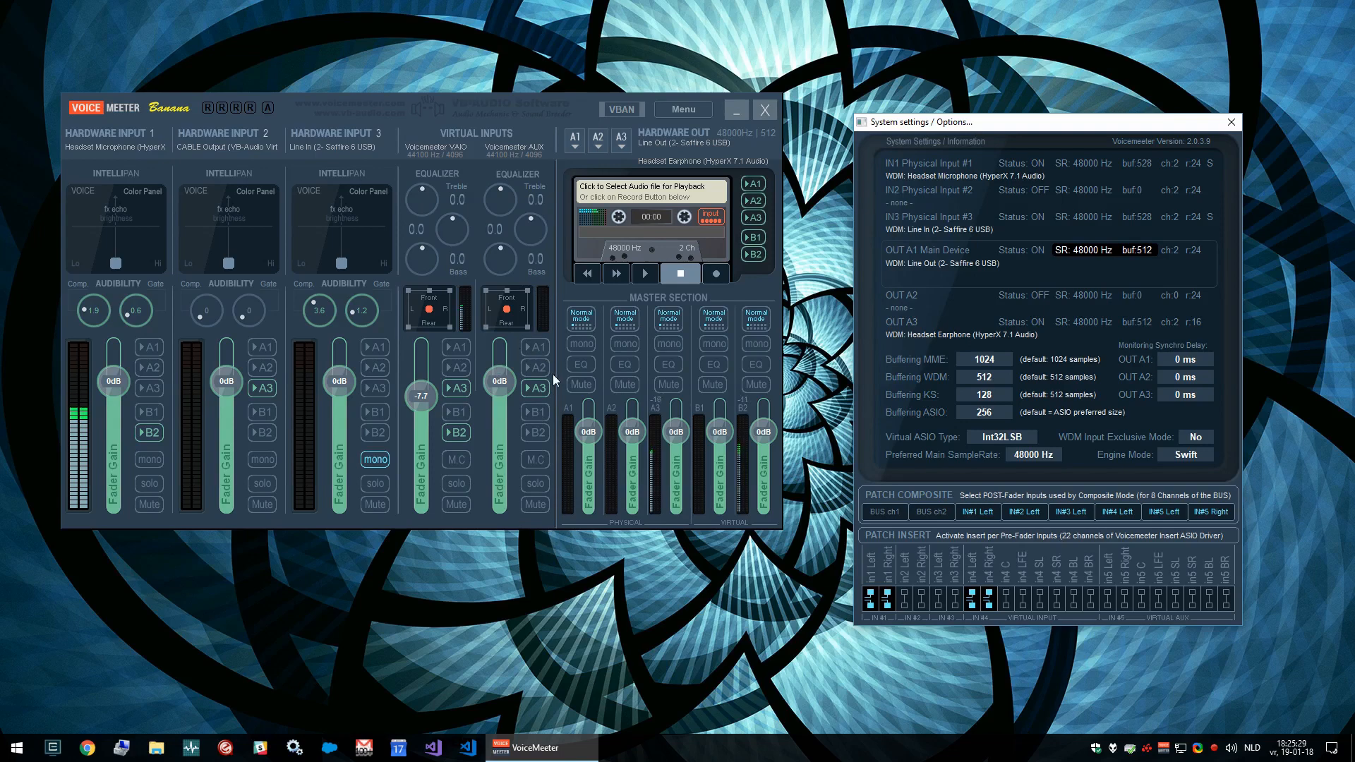
click(1107, 599)
click(1125, 598)
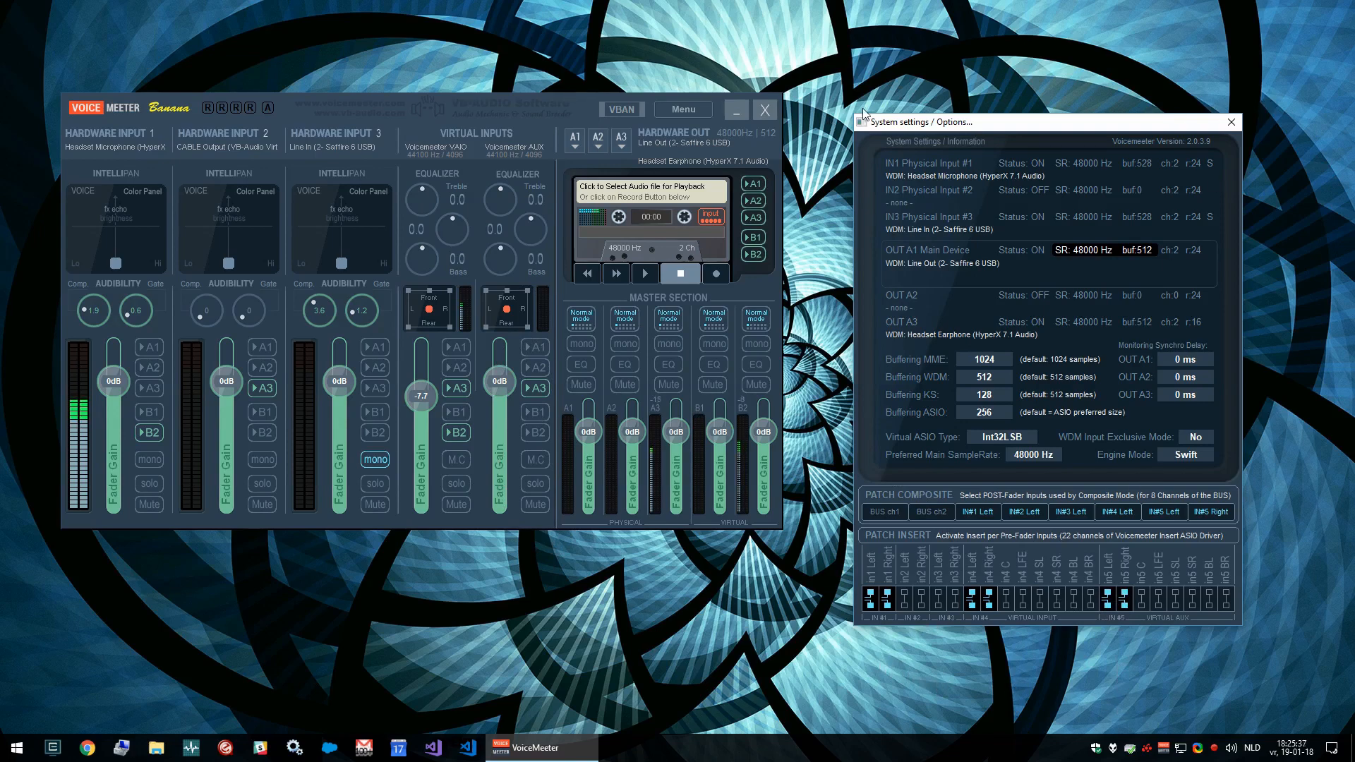
- Minimize VoiceMeeter, launch Cantabile 3.0 (x86) and open its options
click(736, 110)
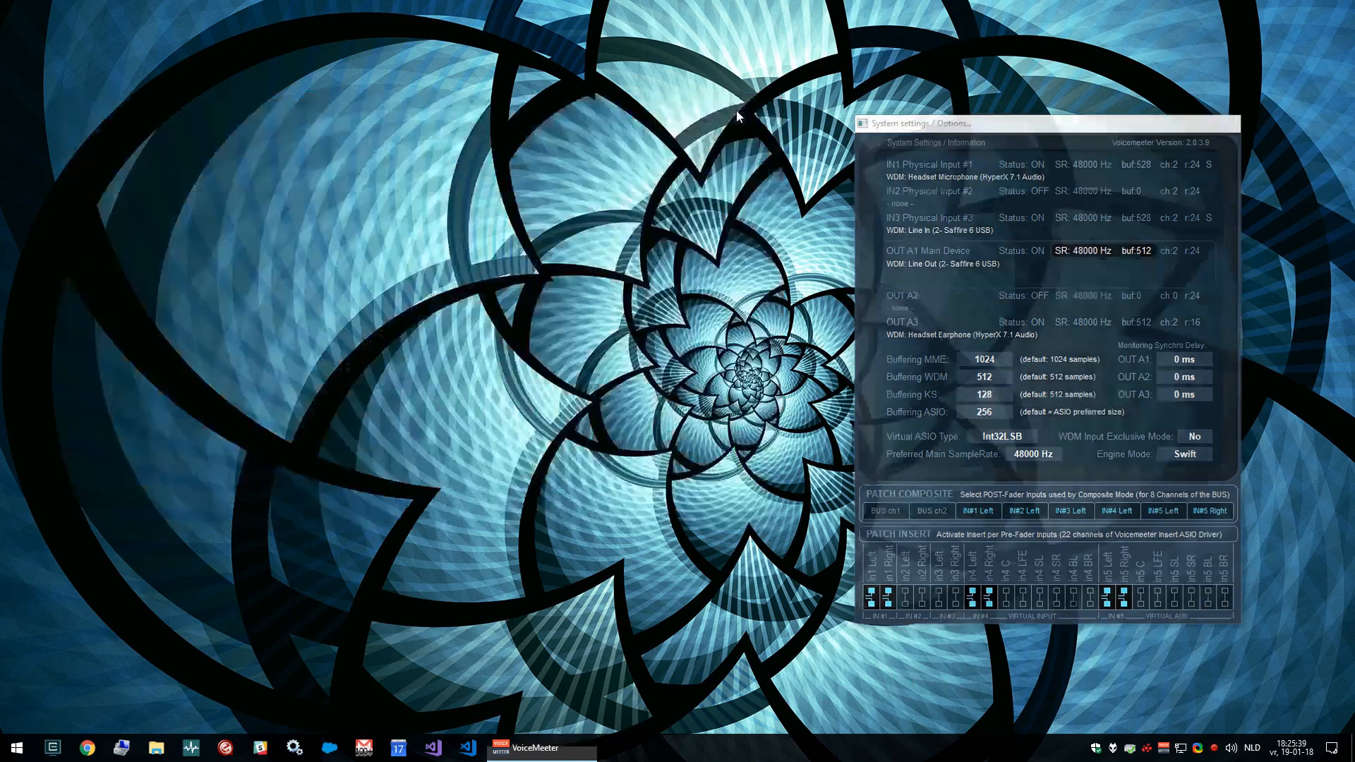
key(super)
text(canta)
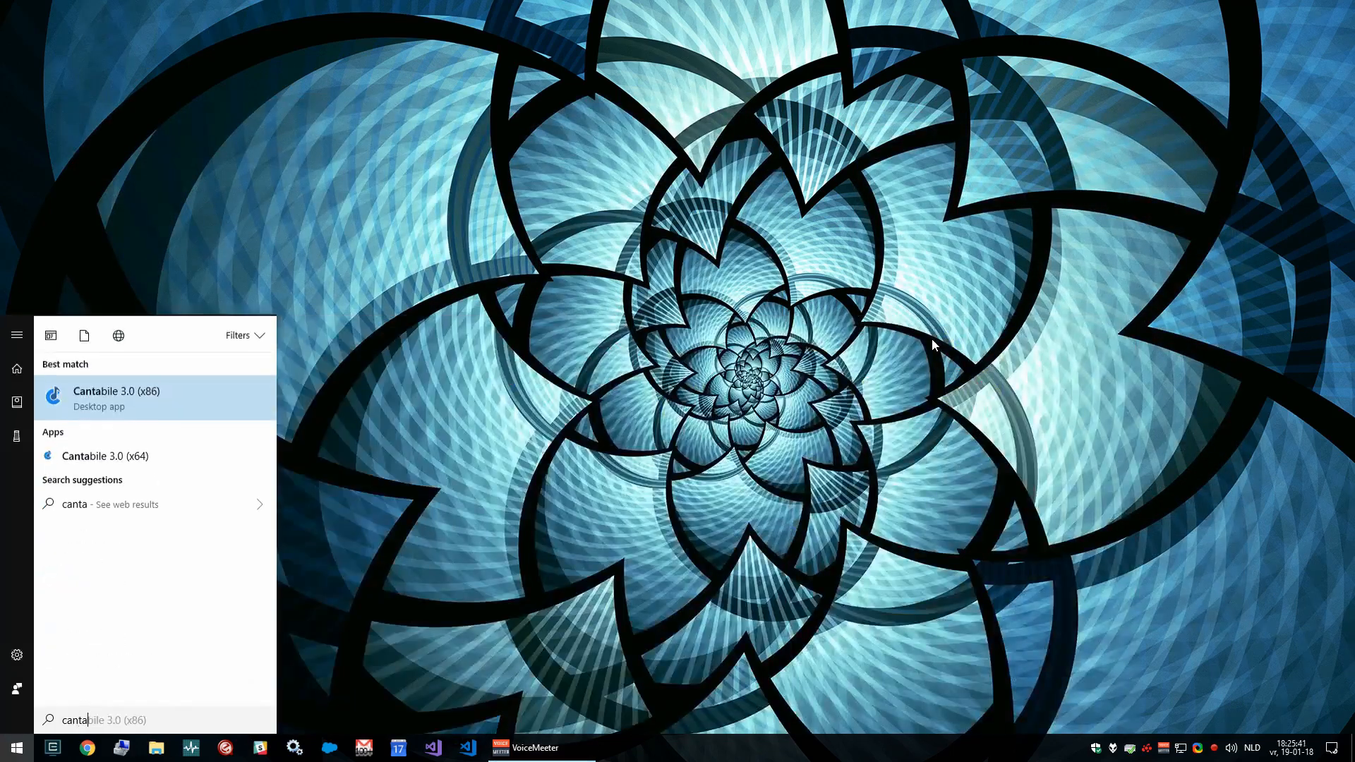
key(Return)
click(157, 23)
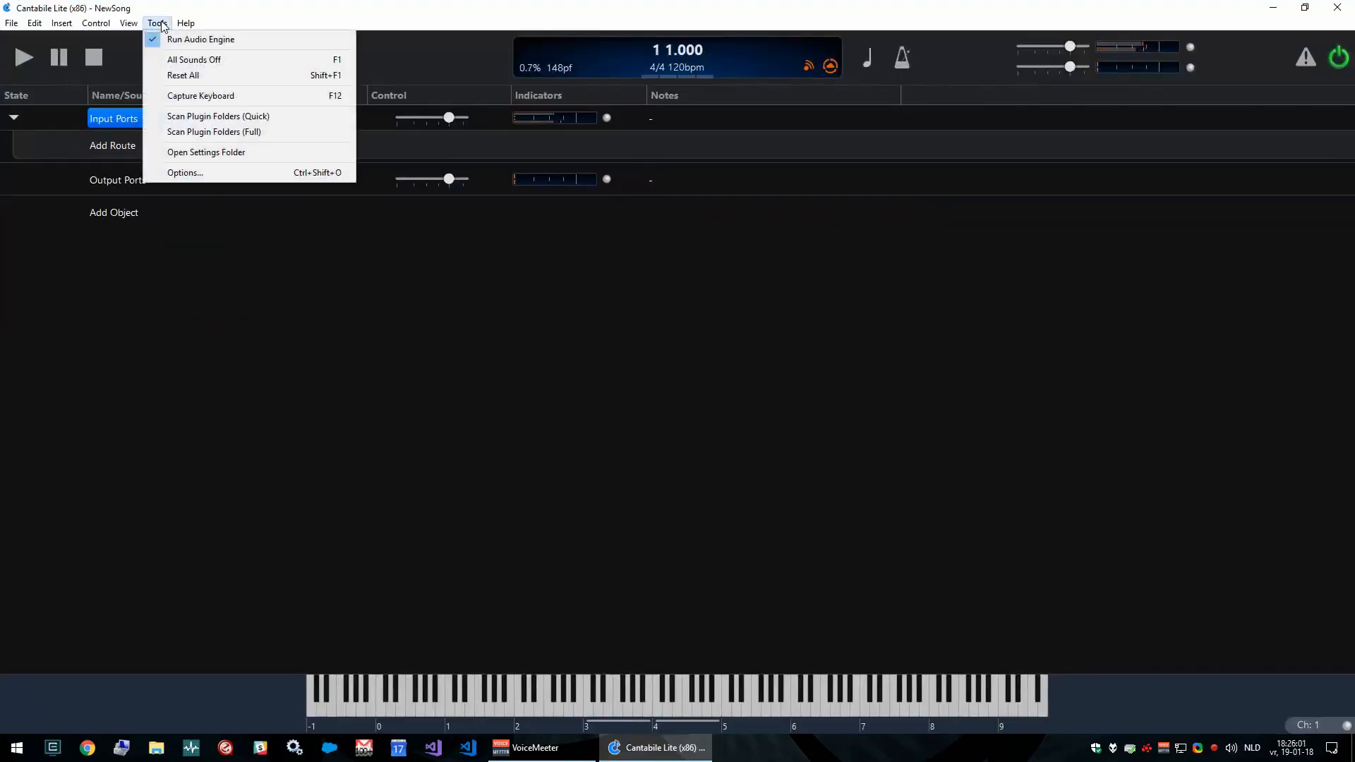
click(215, 174)
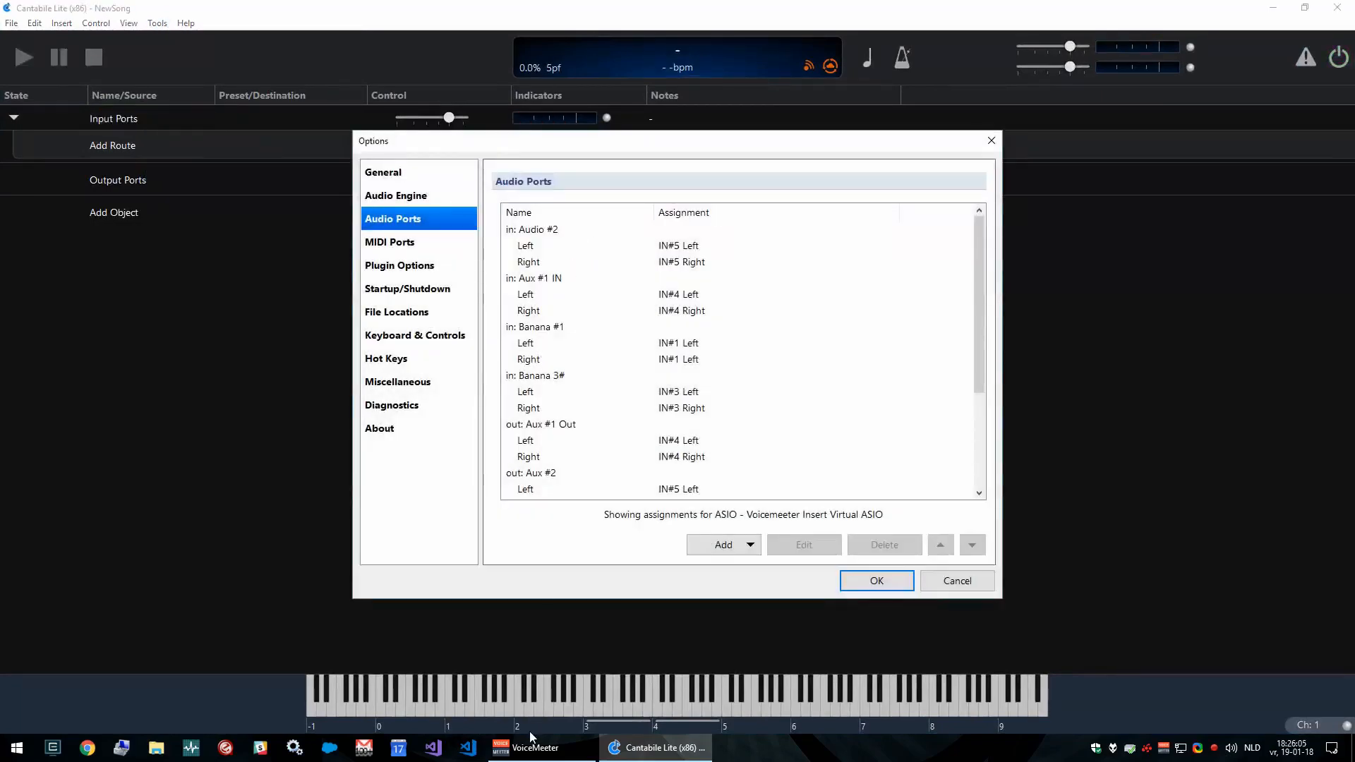
- Check Cantabile's audio engine settings, including the selected audio driver and the list of available drivers
click(533, 750)
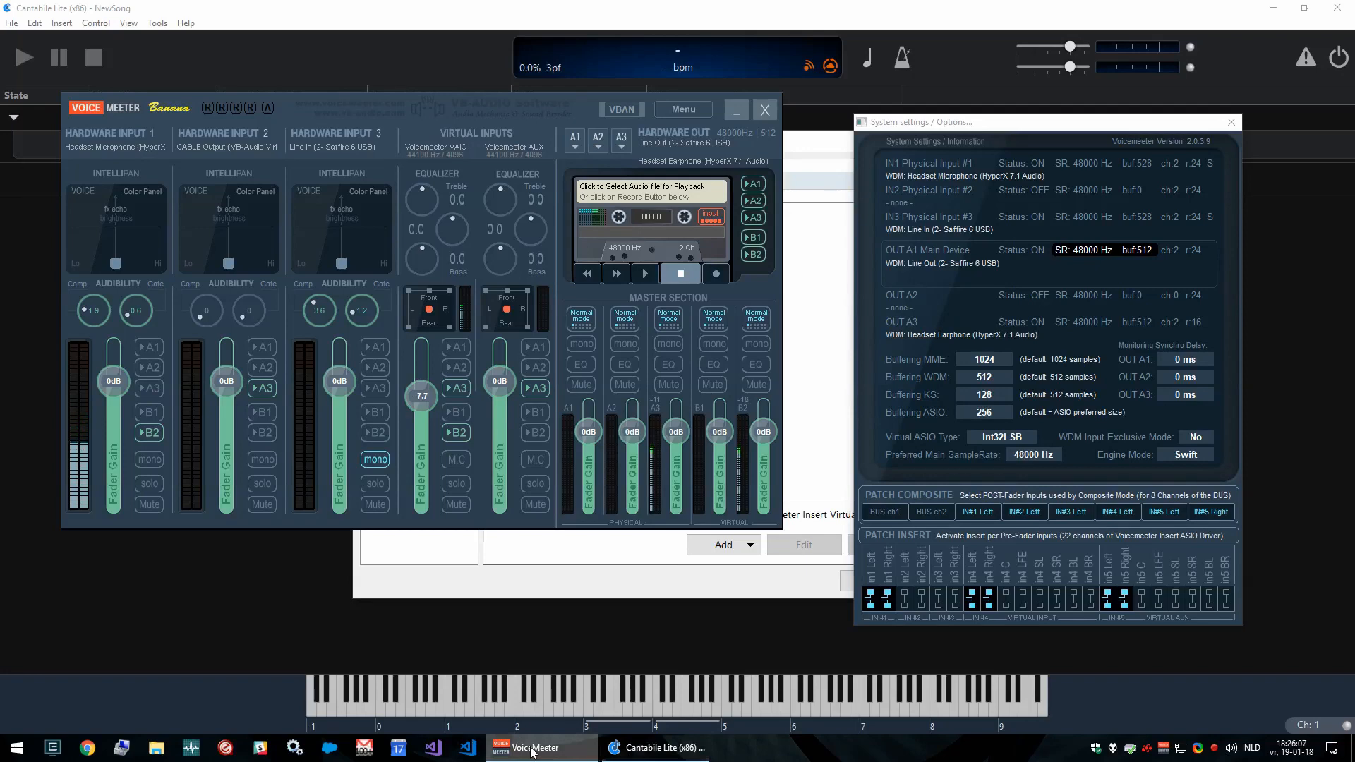
click(736, 111)
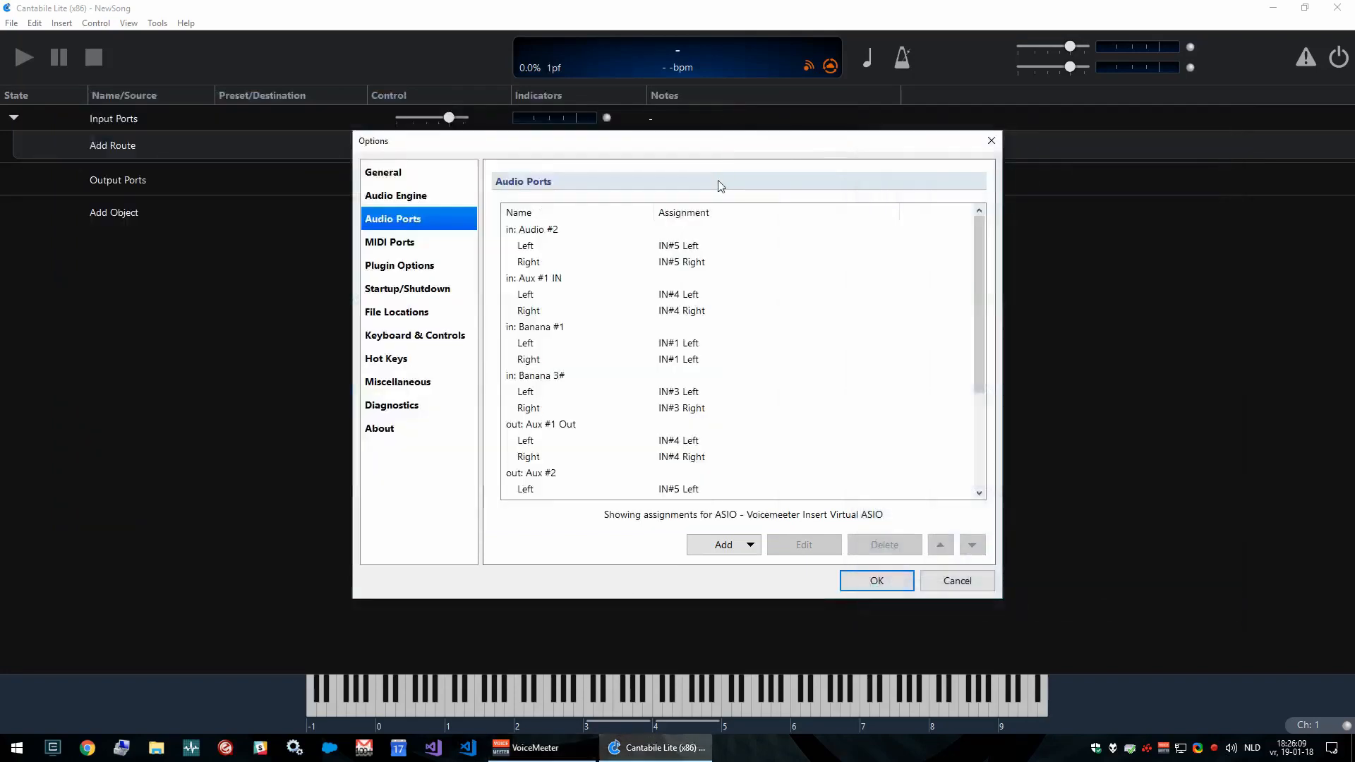
click(421, 198)
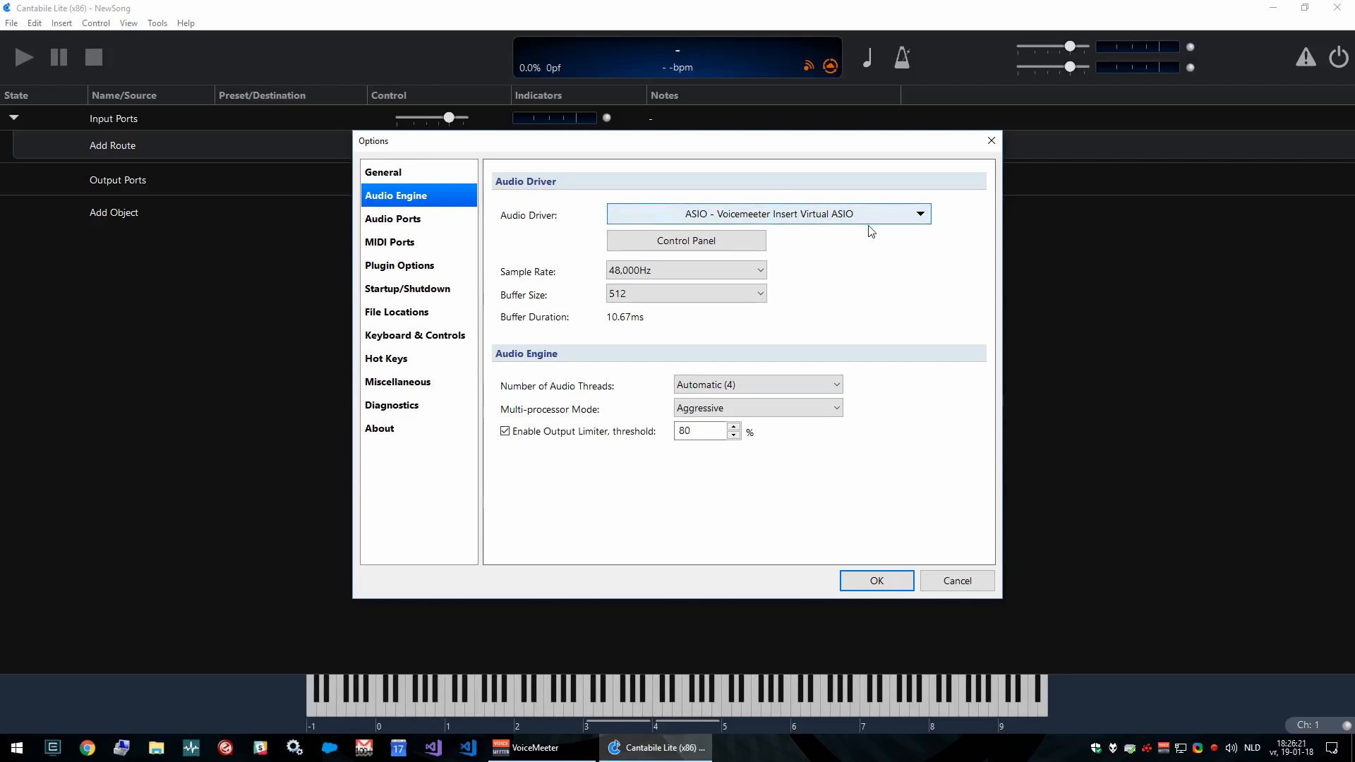
click(919, 217)
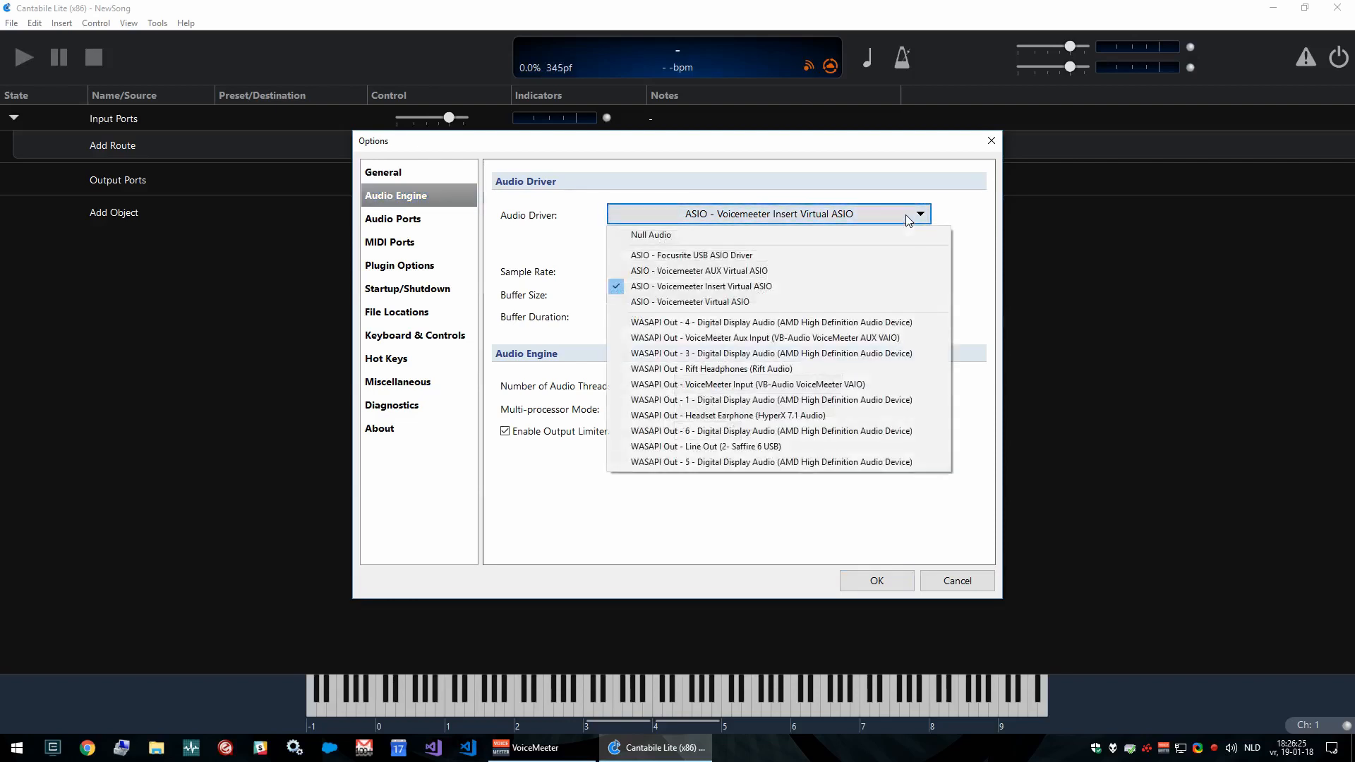
click(808, 175)
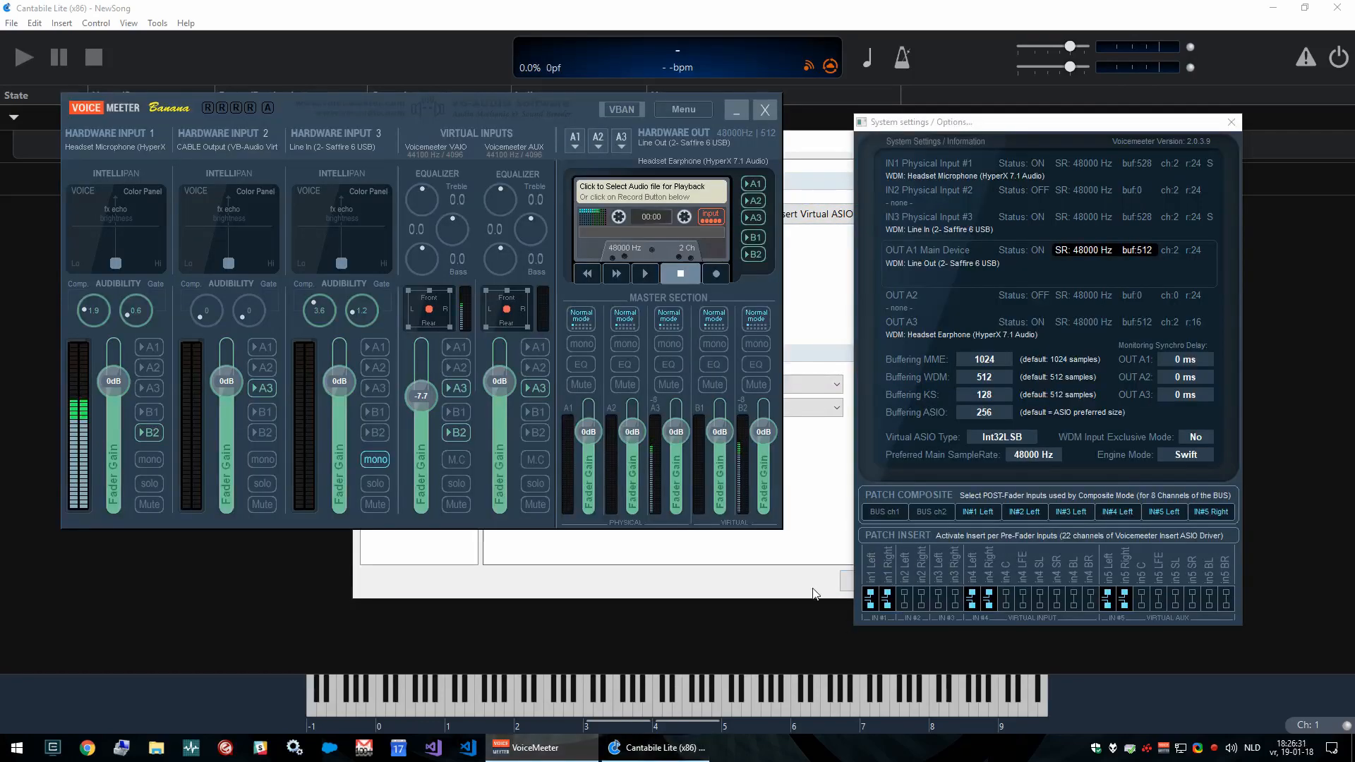
- Close VoiceMeeter's System Settings / Options window and minimize the mixer to return to Cantabile's options
click(782, 592)
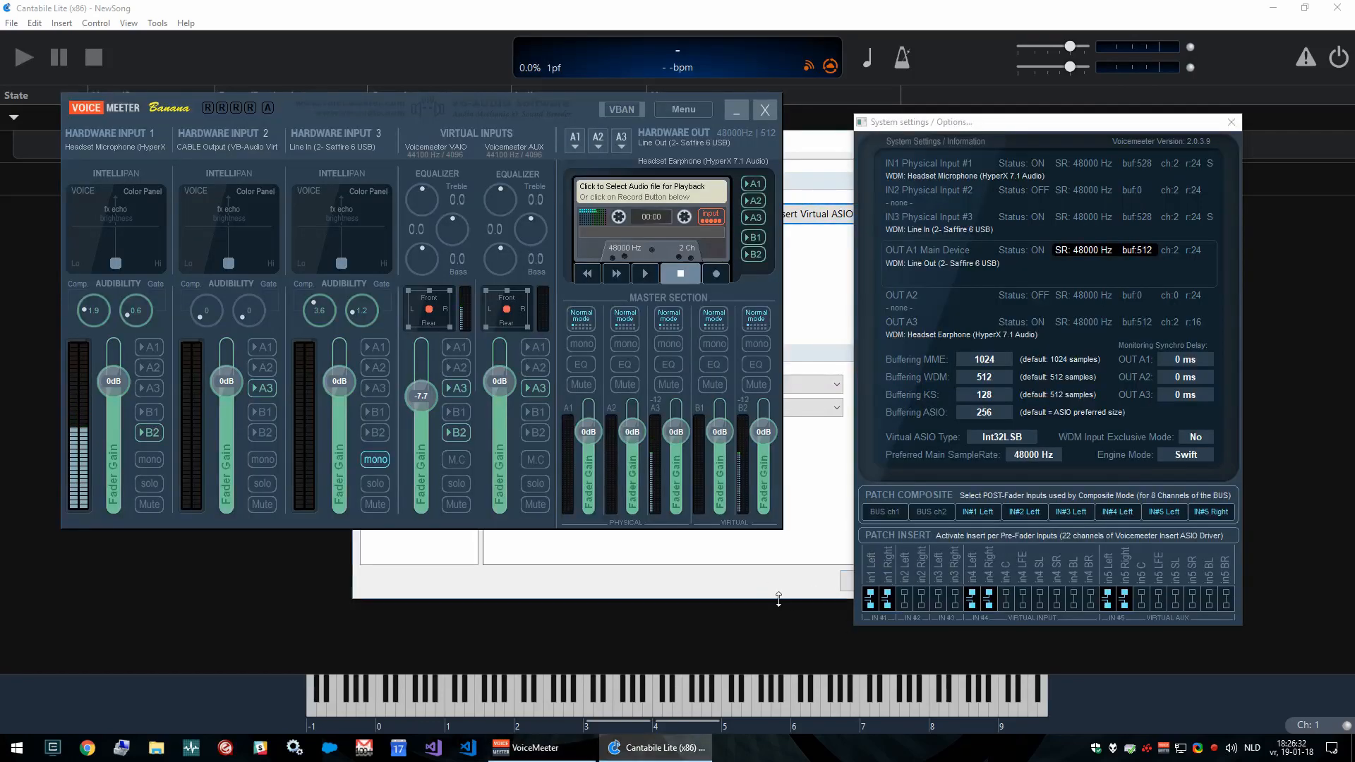
click(1230, 125)
click(737, 112)
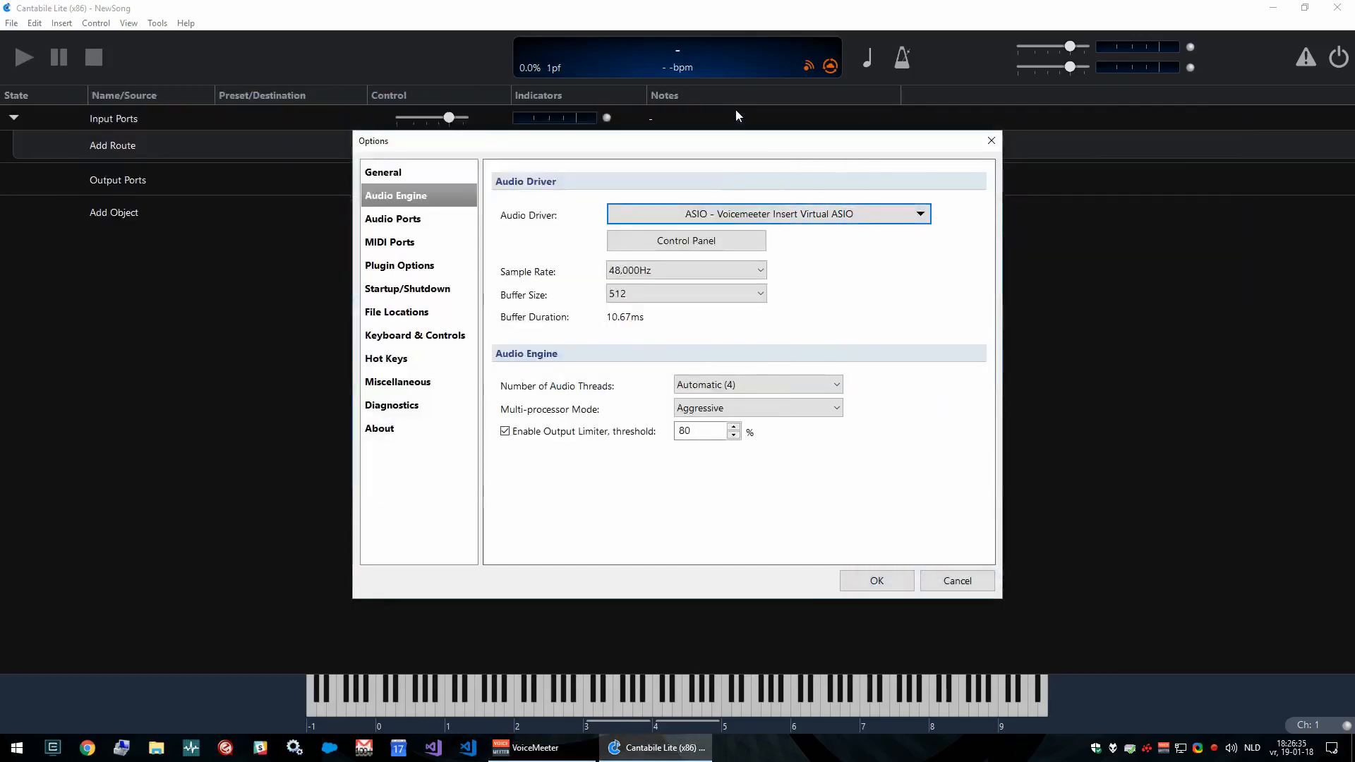
- Examine the audio port assignments and the settings of the Banana #1 input port in Cantabile's options
click(413, 224)
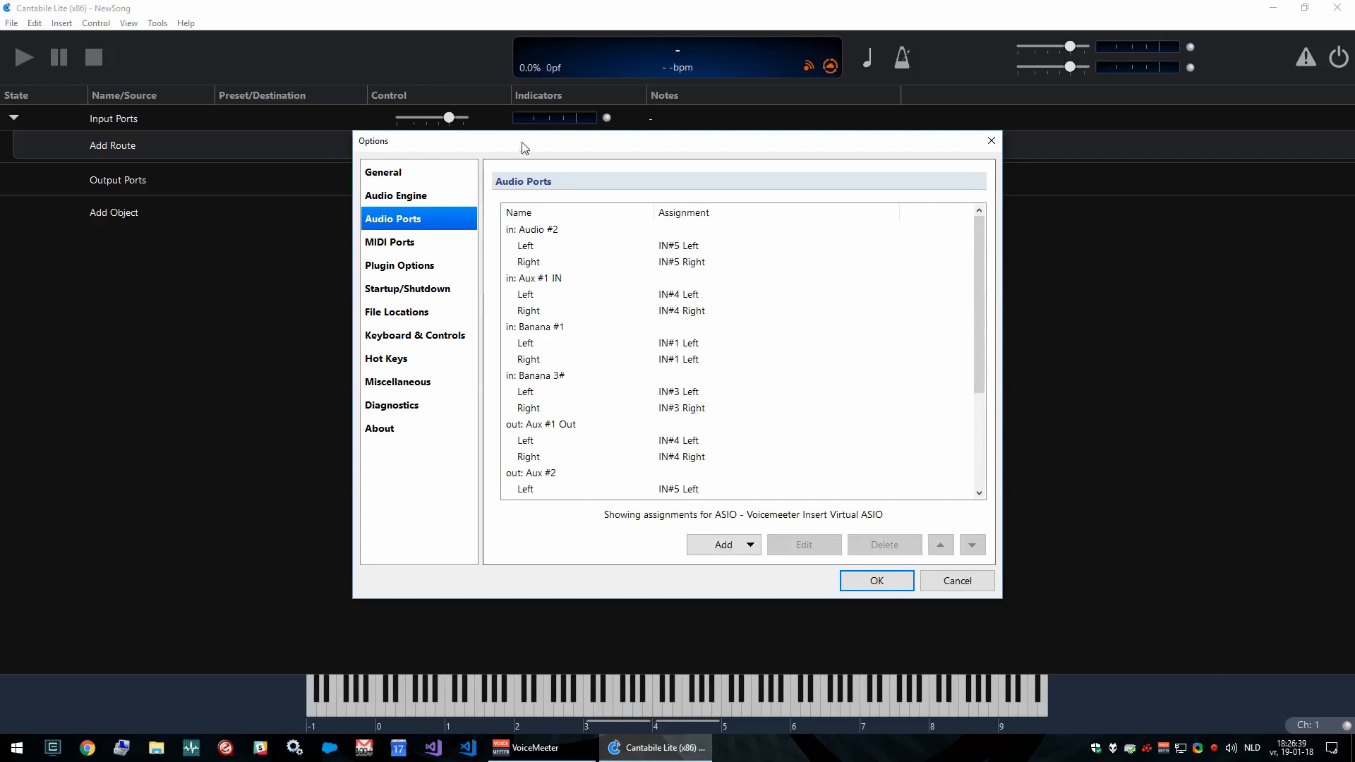
drag(522, 146, 682, 173)
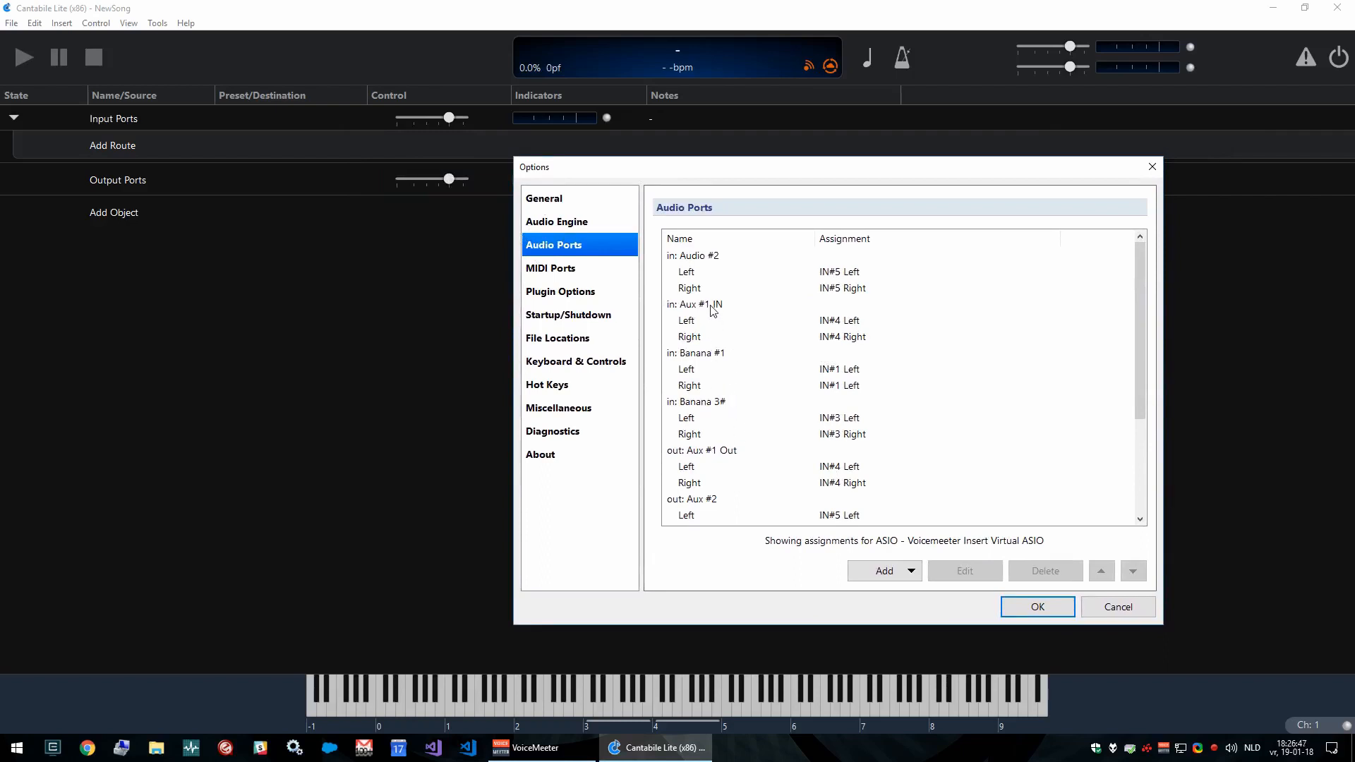
double_click(698, 354)
click(621, 319)
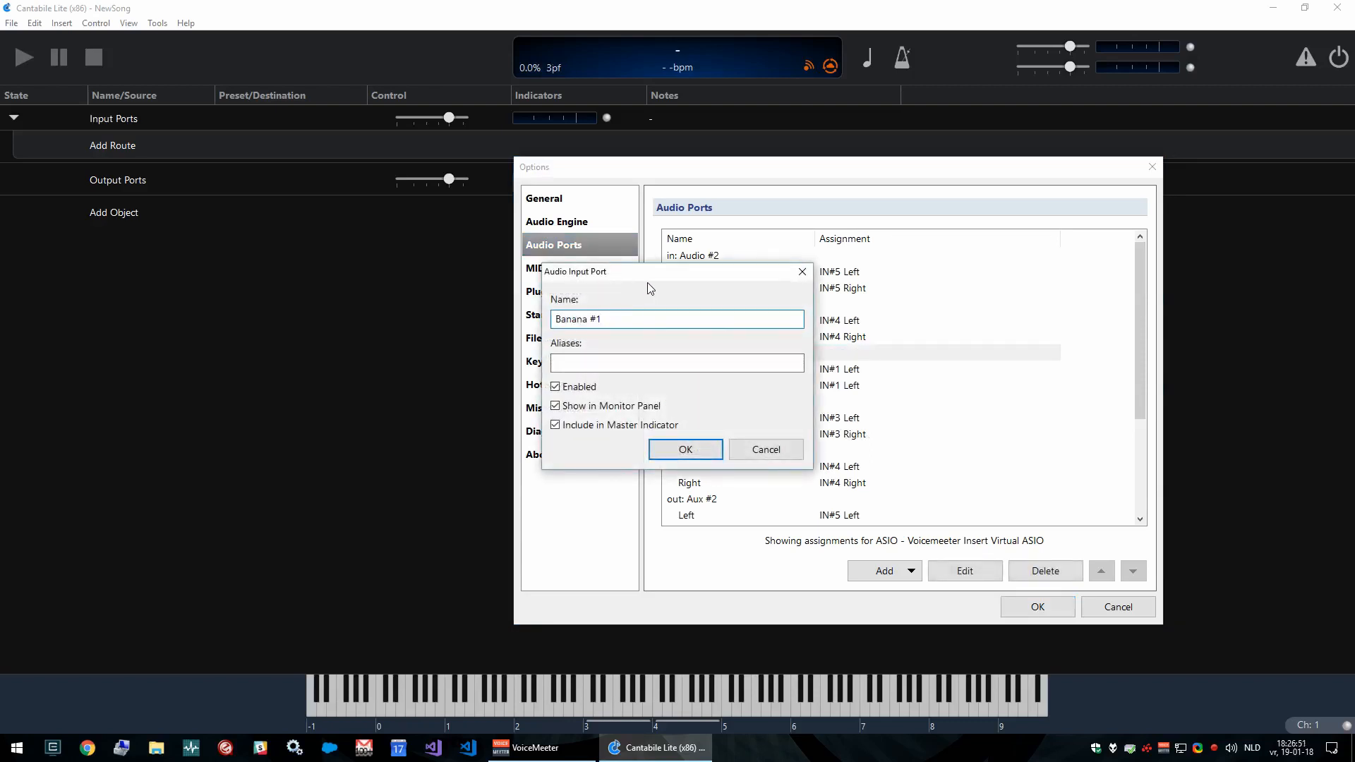
click(737, 451)
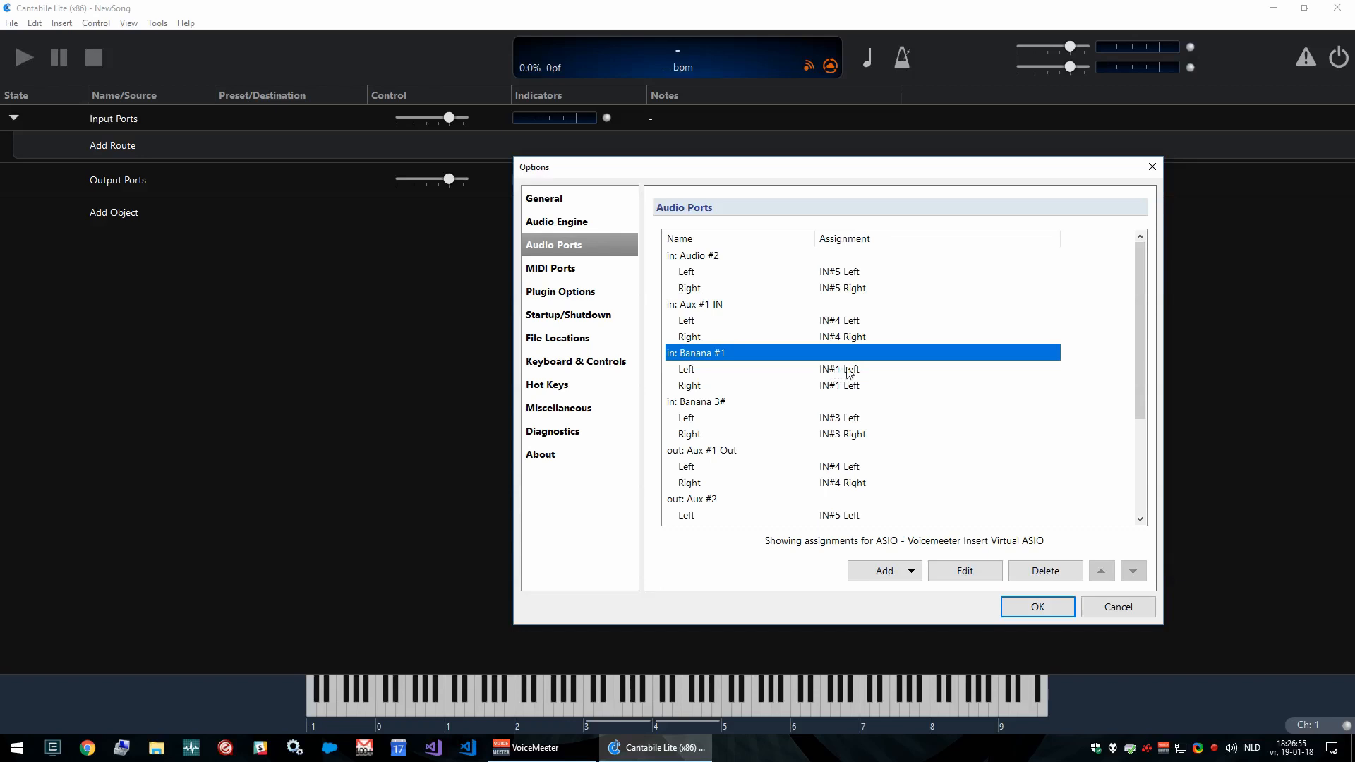
- Assign the right channel of the Banana #1 input port to IN#1 Right
double_click(738, 388)
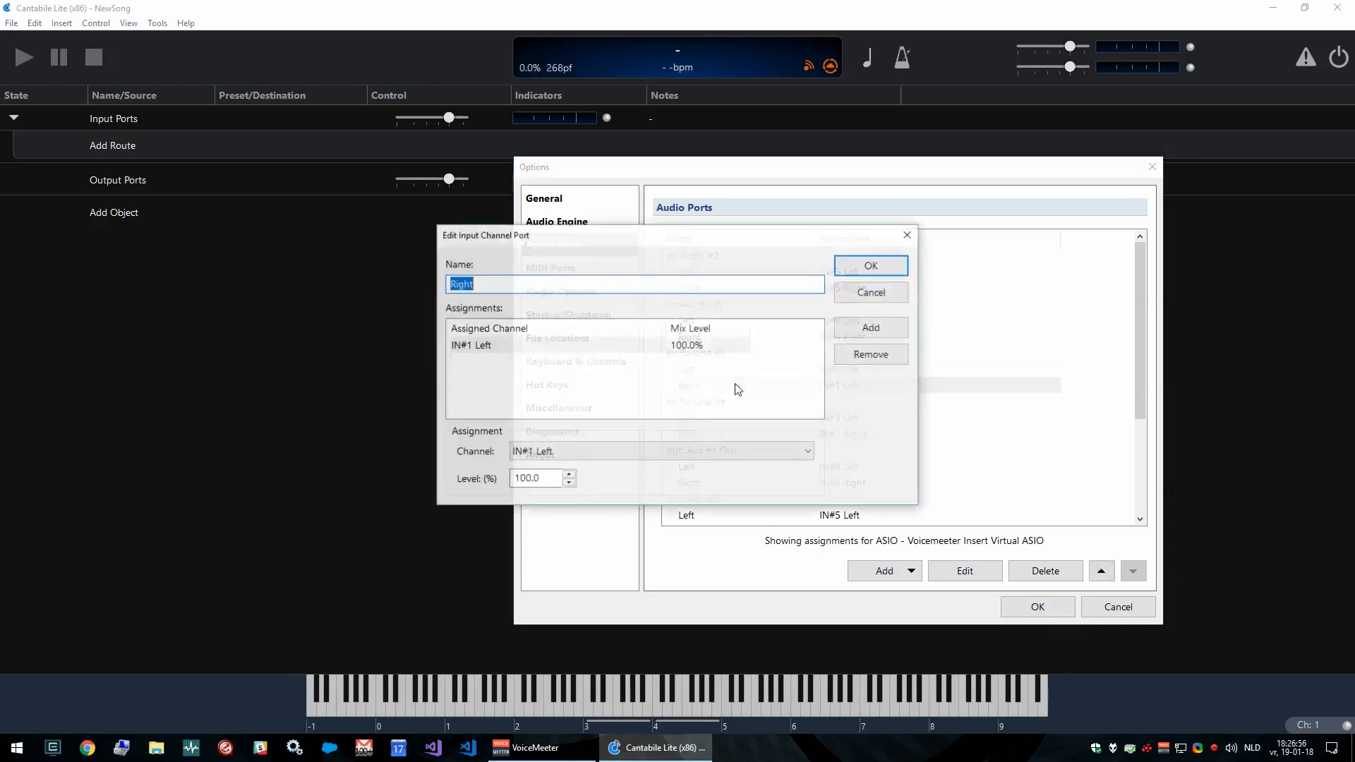
click(591, 452)
click(597, 482)
click(870, 267)
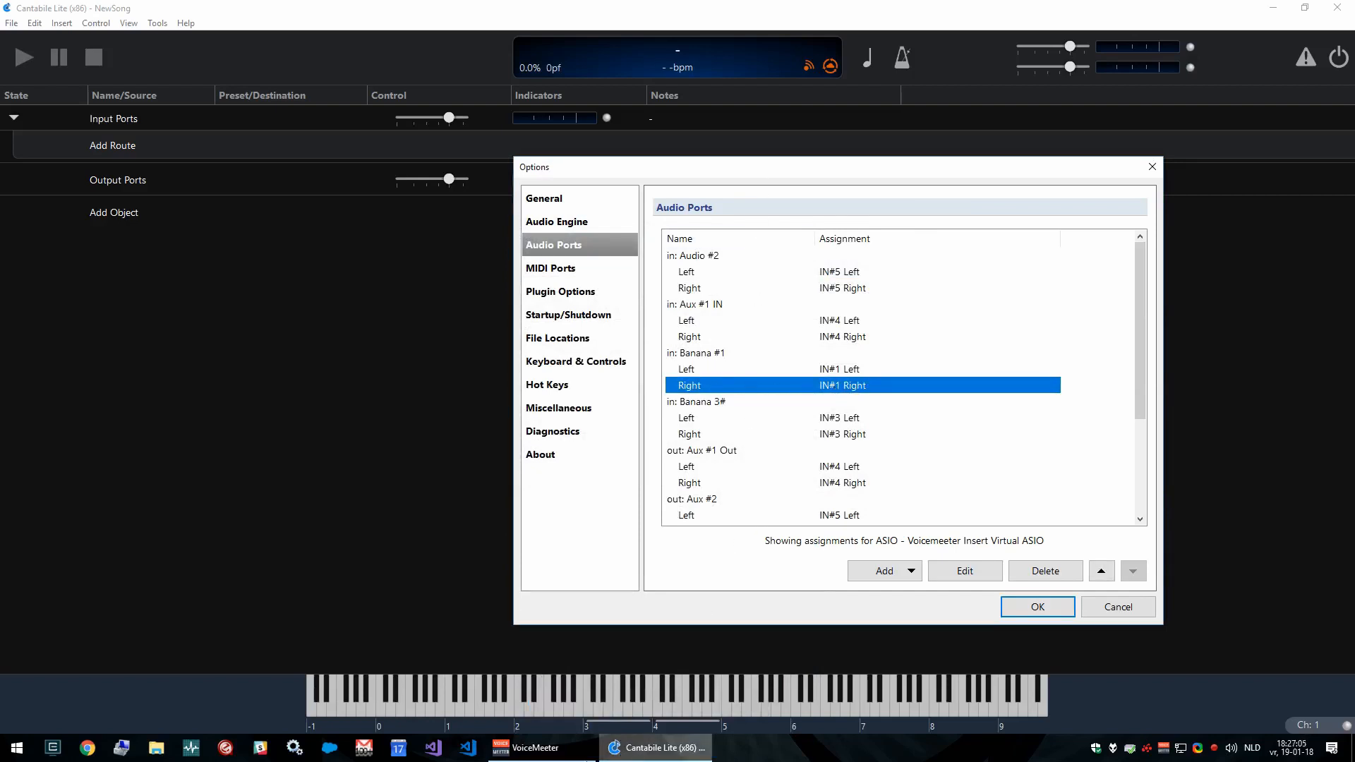
- Switch to VoiceMeeter, lower the Voicemeeter VAIO fader gain to about -17.4 dB and minimize the mixer again
click(543, 747)
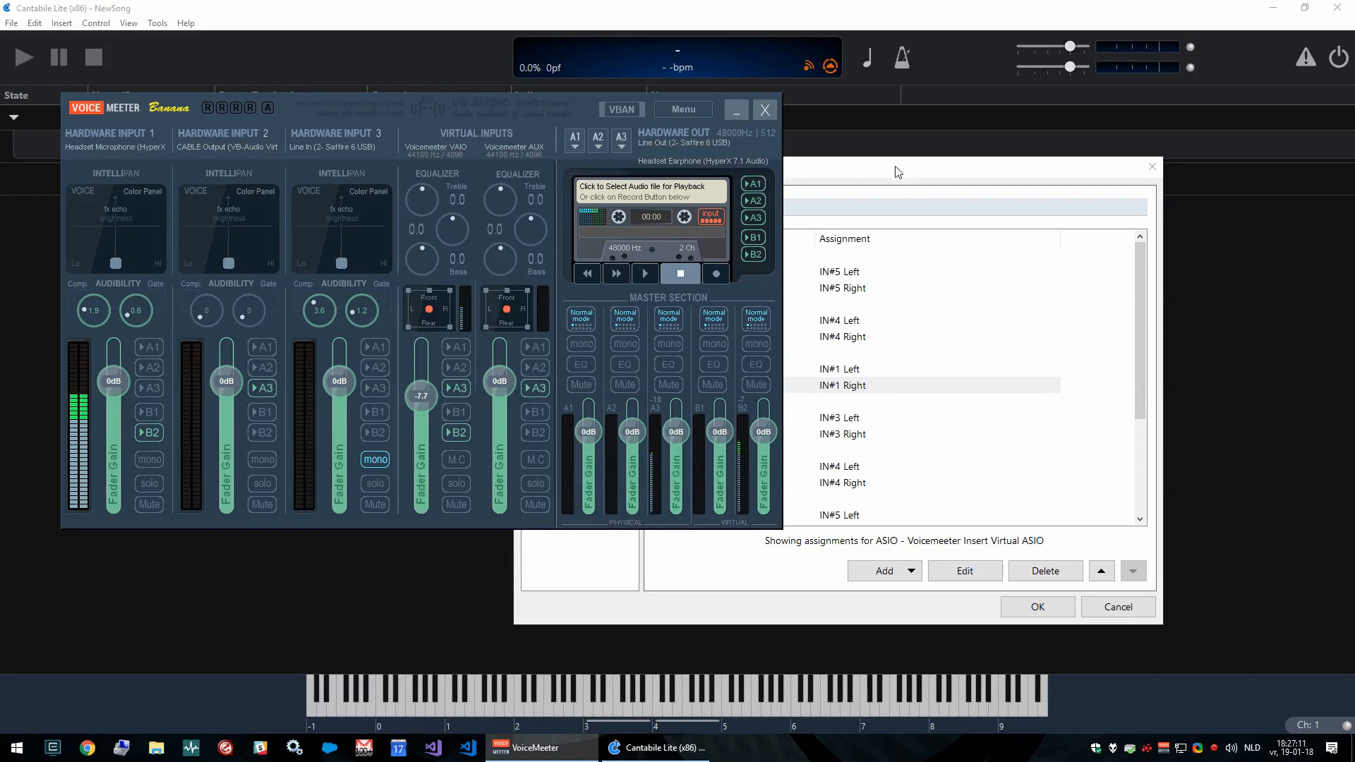
drag(421, 397, 421, 423)
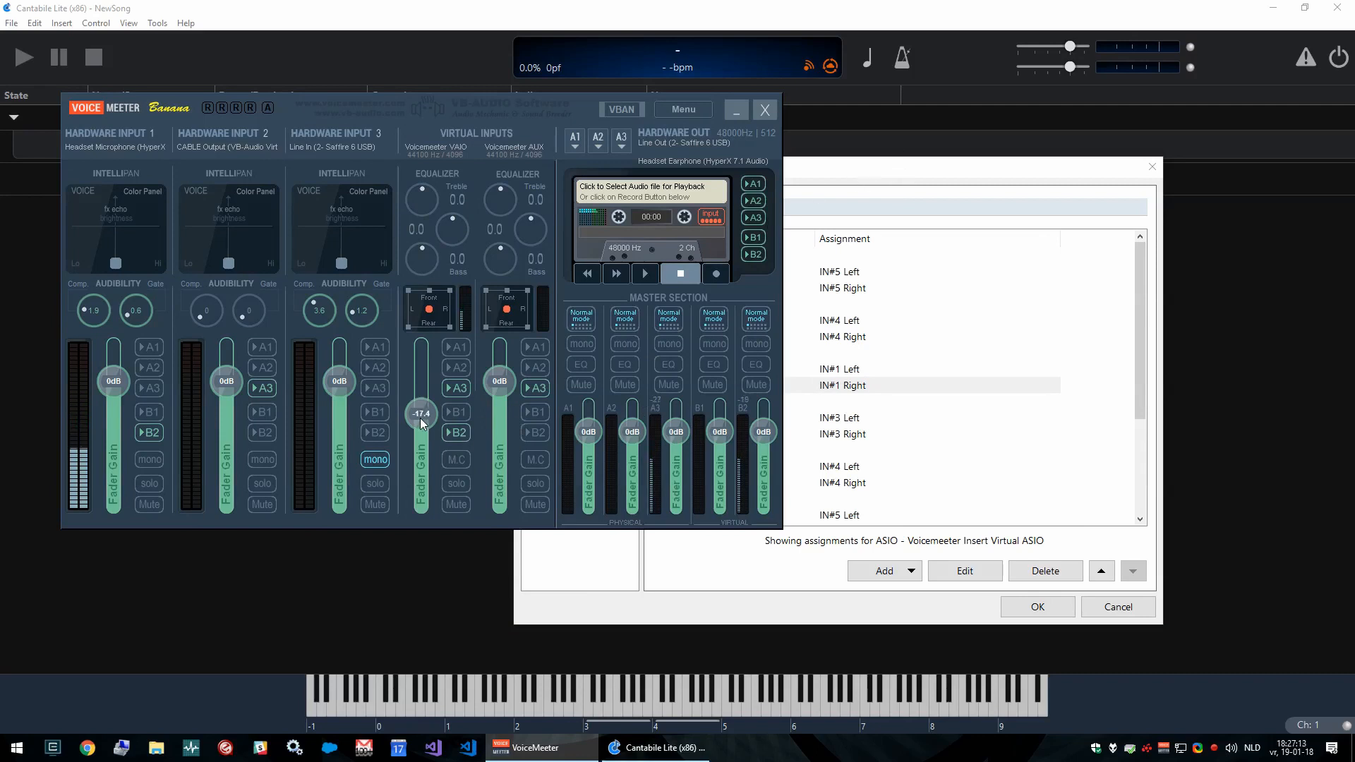
click(735, 110)
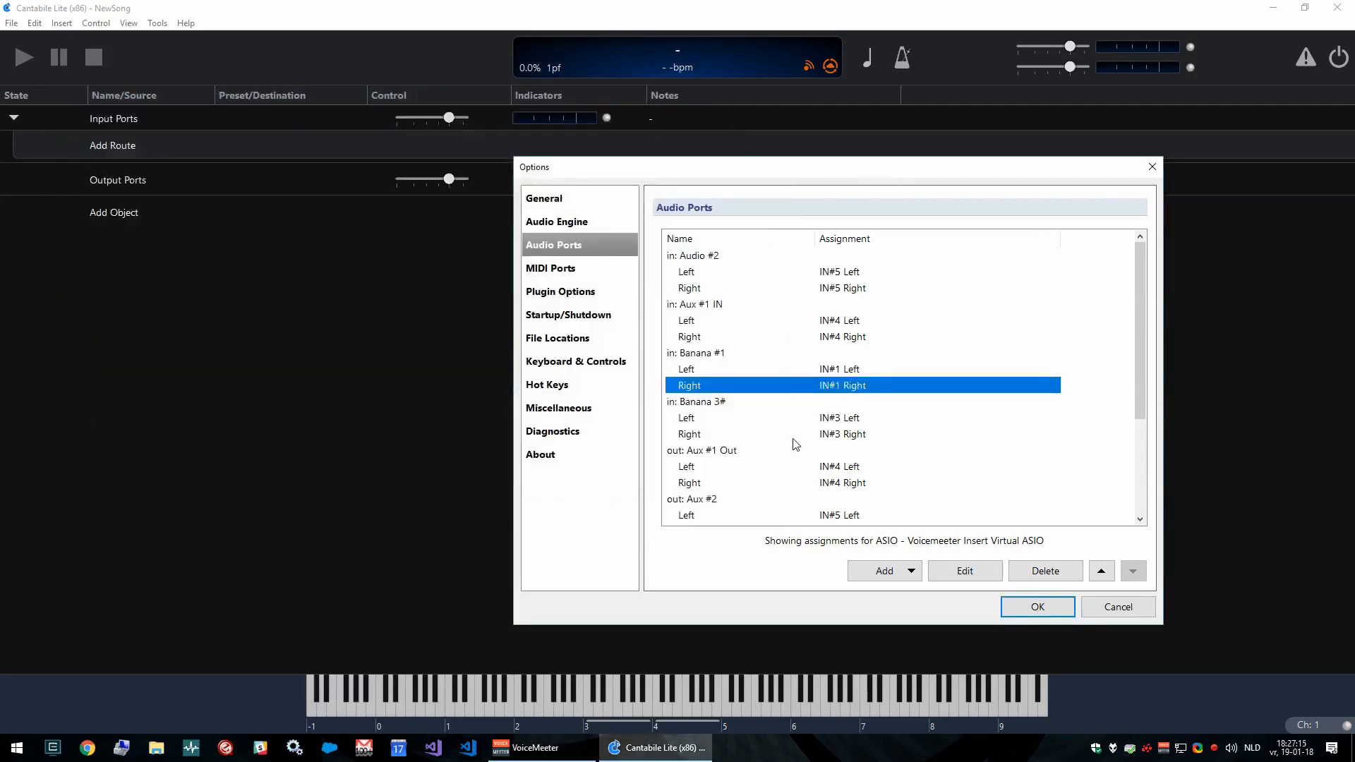
- Review the channel assignments of the Aux and Banana input and output ports in the audio ports list
scroll(822, 468, down, 2)
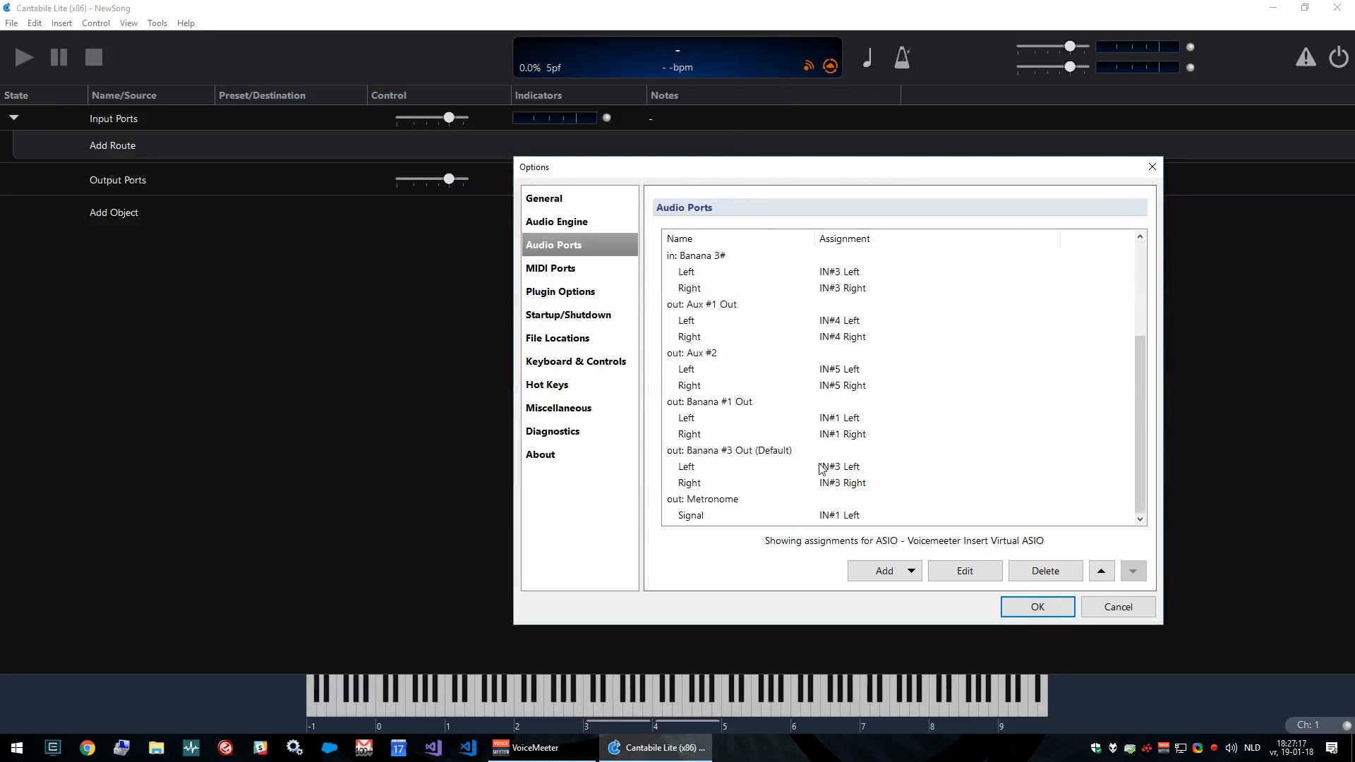
scroll(822, 469, up, 3)
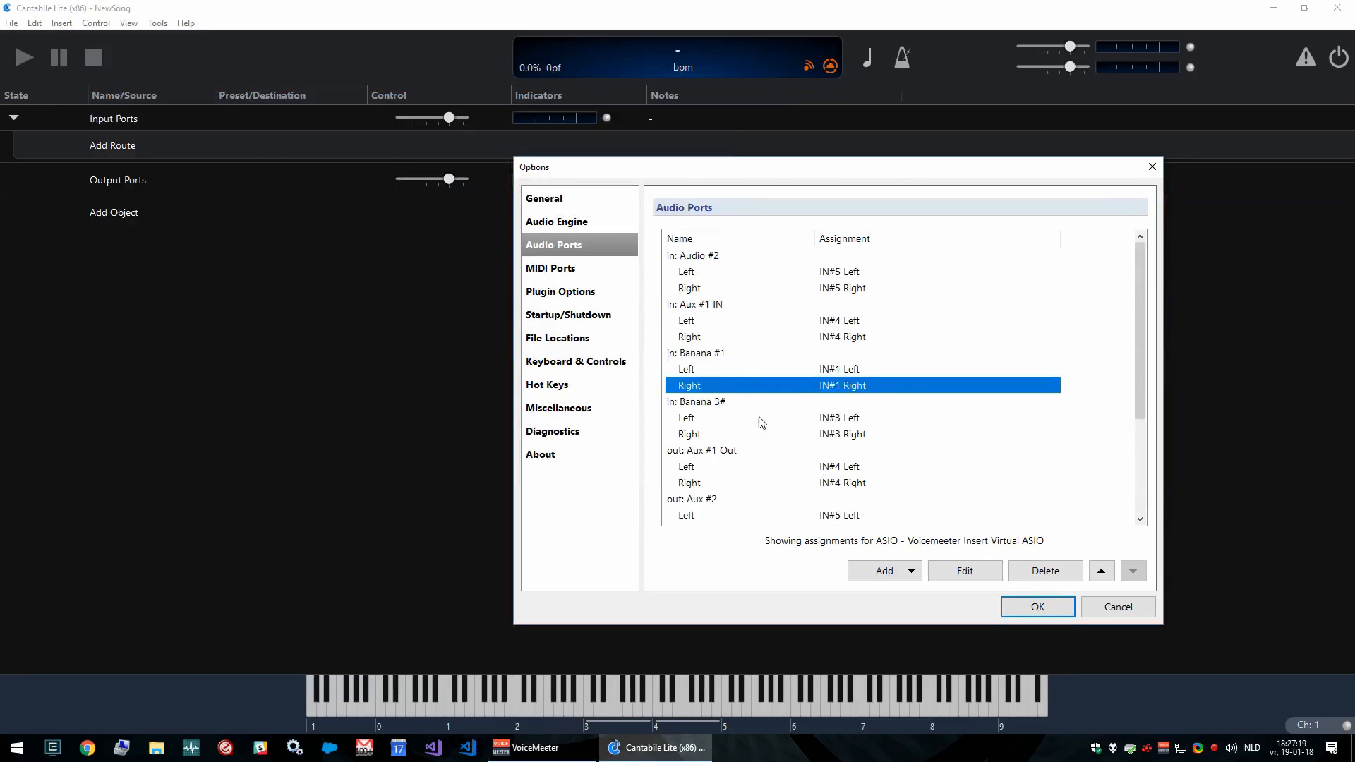
click(711, 462)
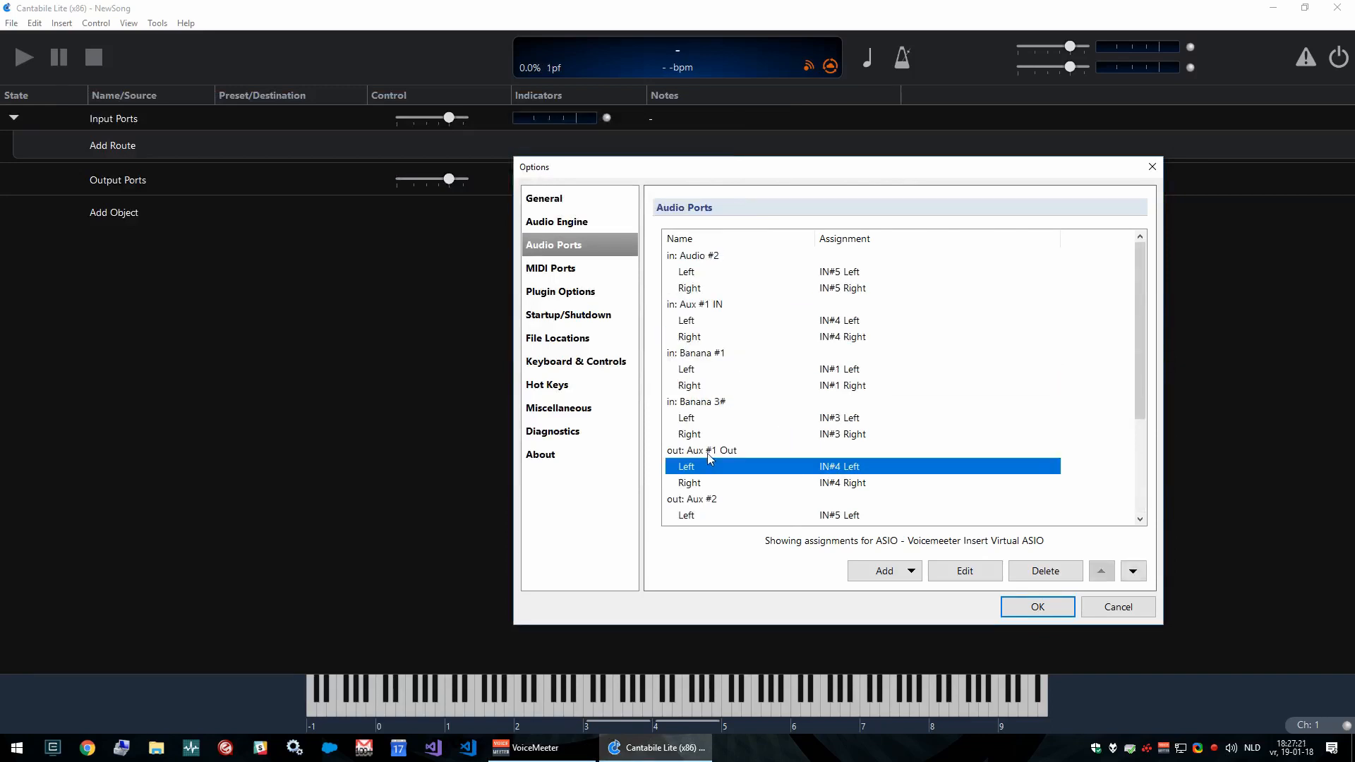
click(707, 454)
scroll(708, 459, down, 1)
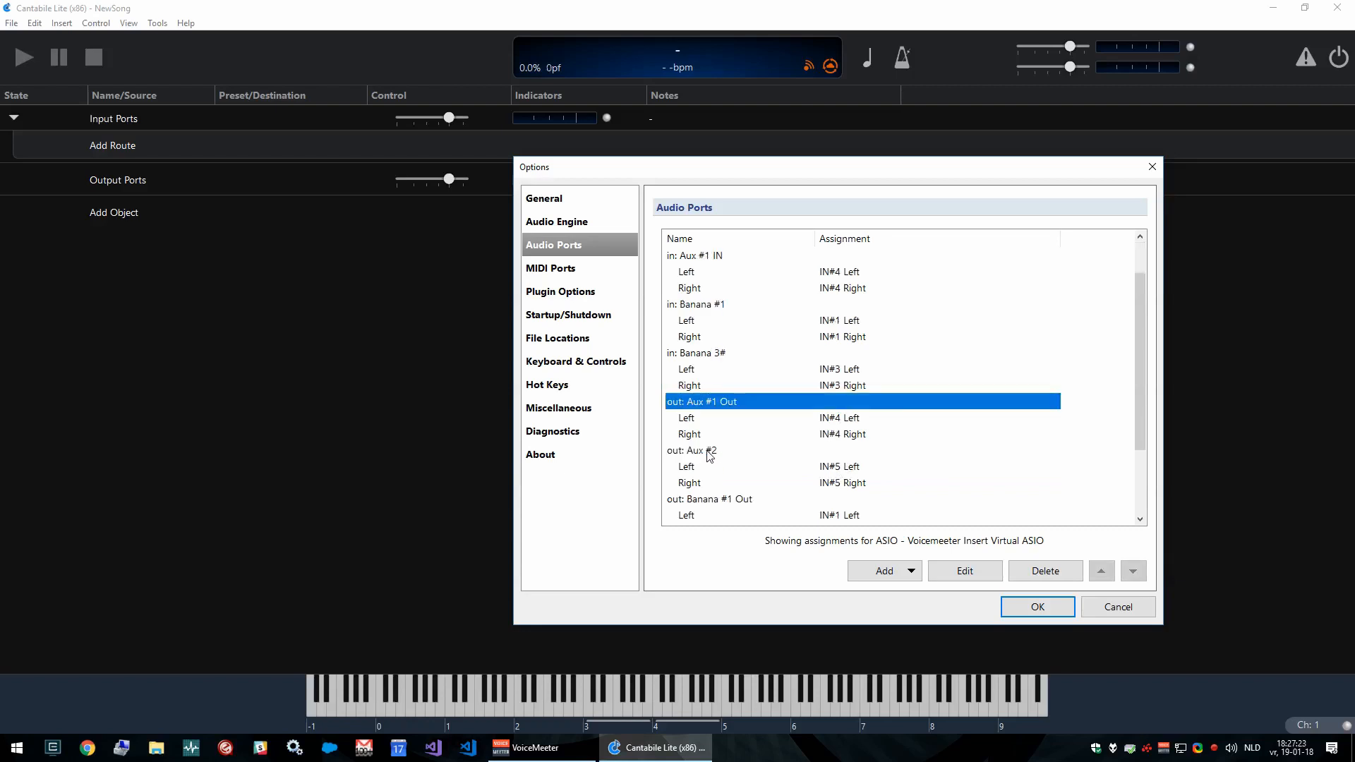
scroll(711, 410, up, 1)
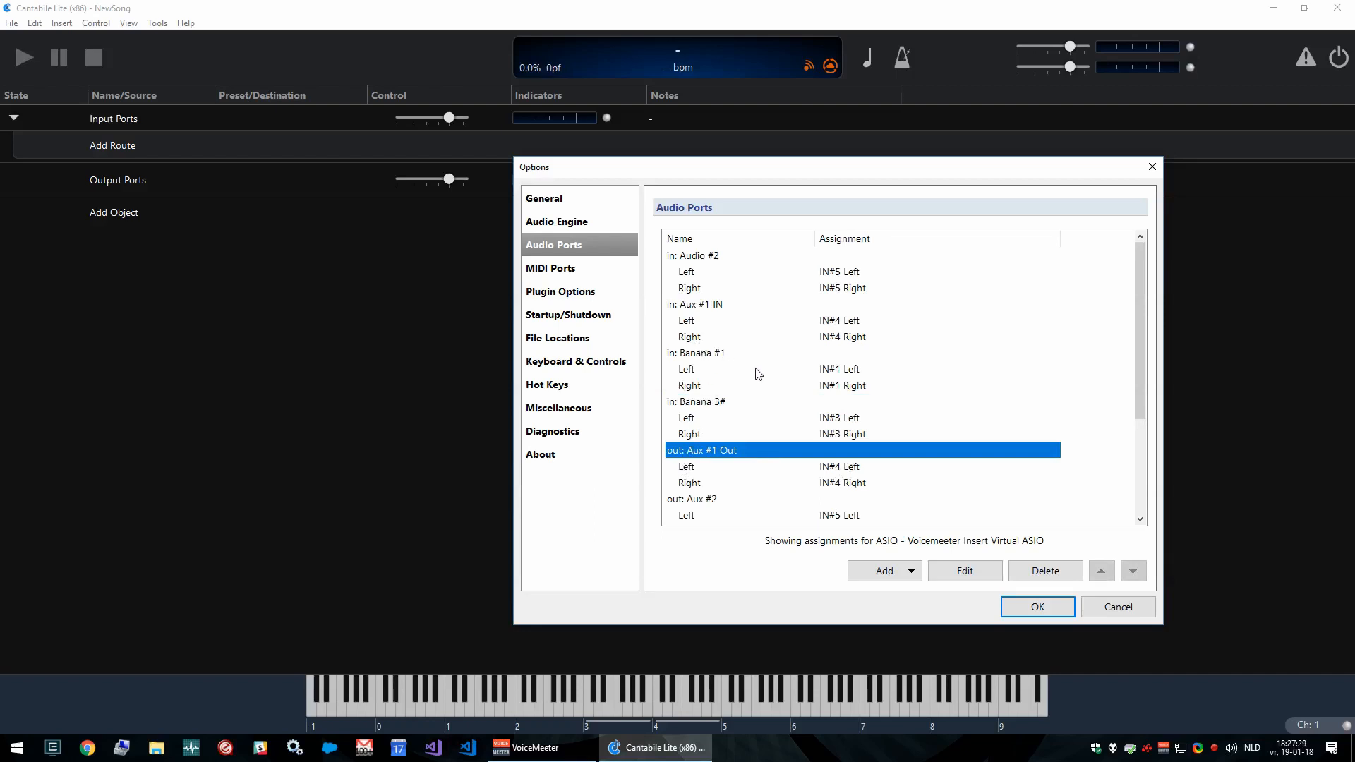
click(705, 305)
click(706, 257)
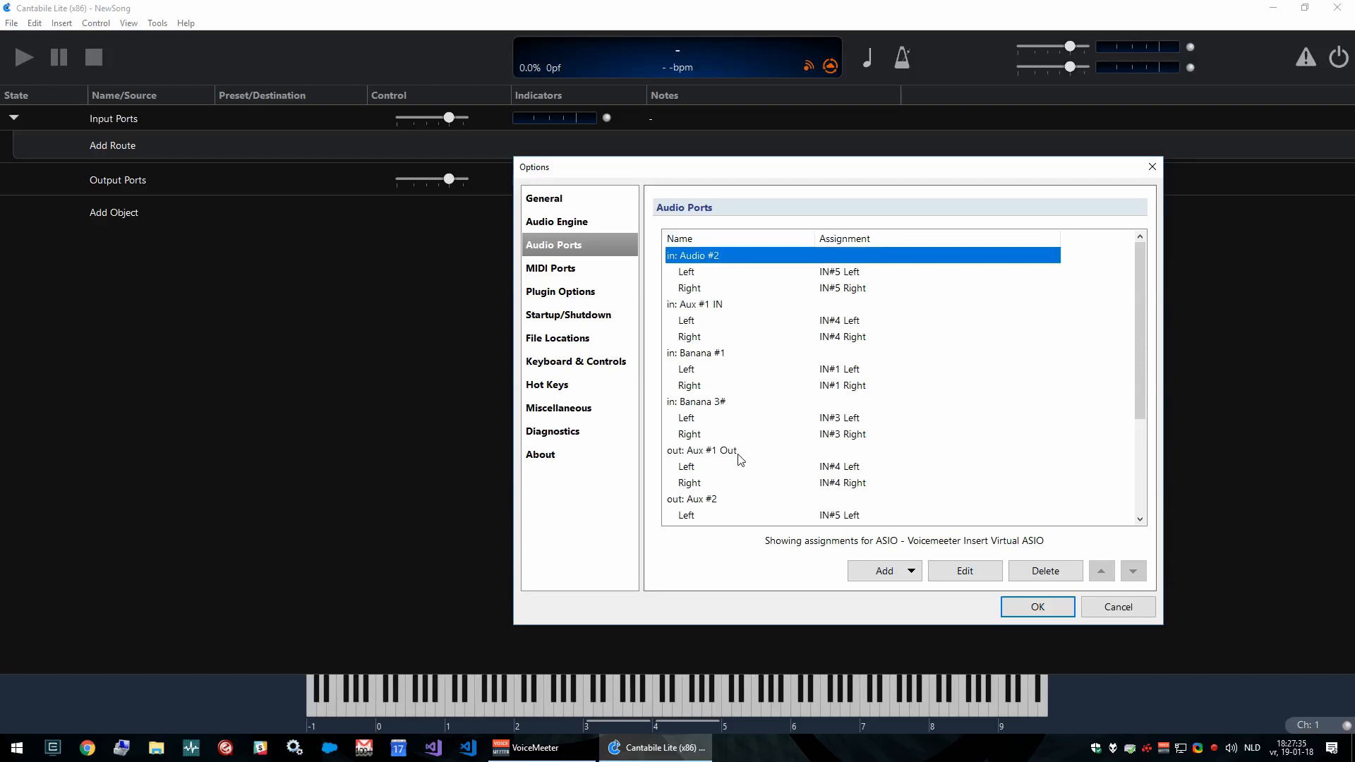
scroll(715, 460, down, 1)
scroll(695, 417, down, 1)
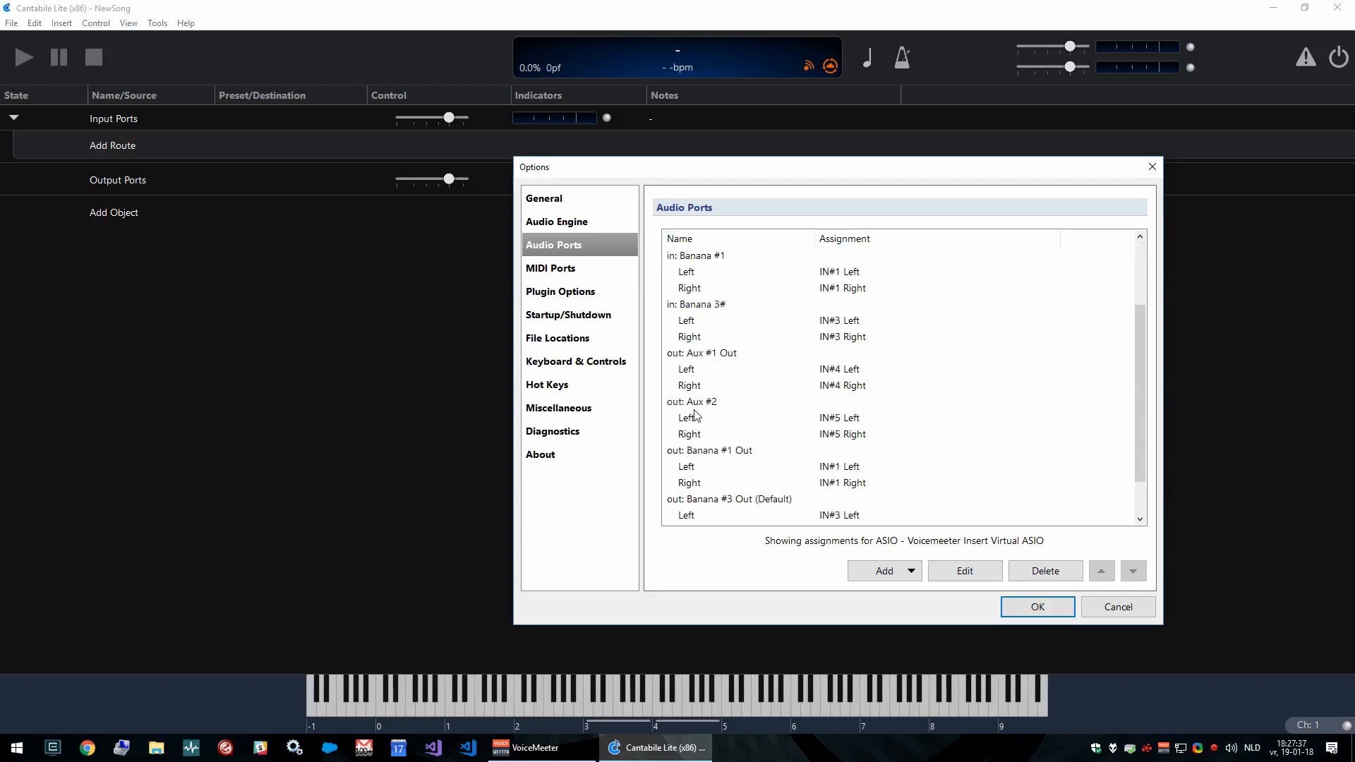
- Check the Aux and Banana output ports against the input ports, and accept the audio port options
click(711, 358)
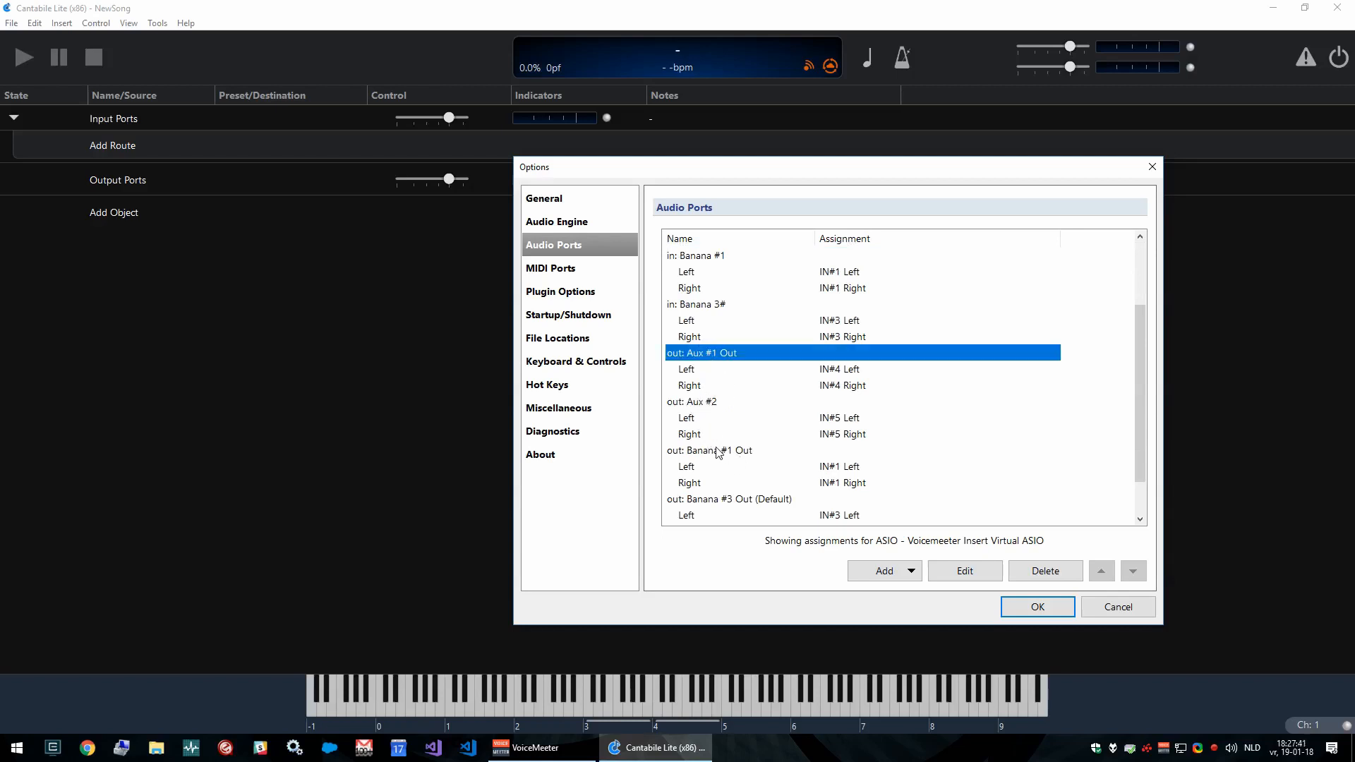
scroll(723, 486, up, 2)
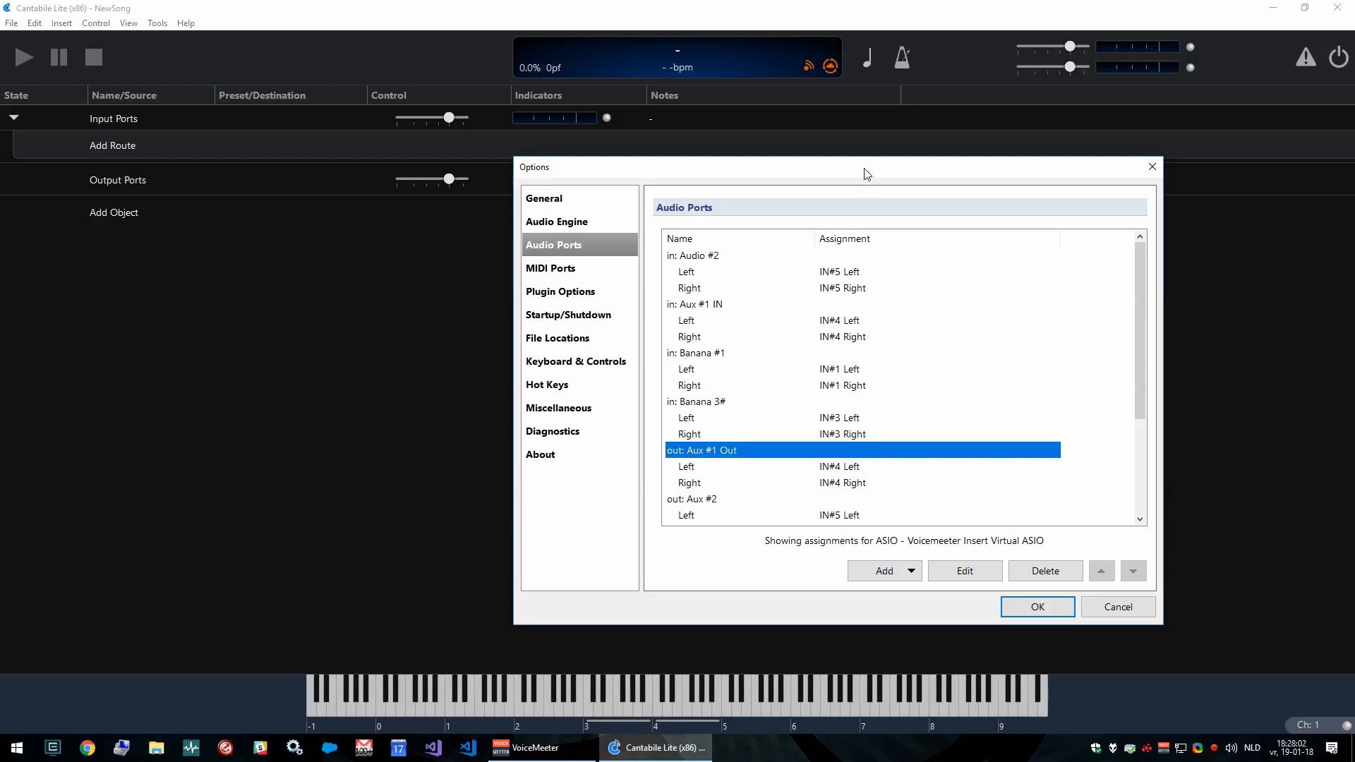
click(1063, 606)
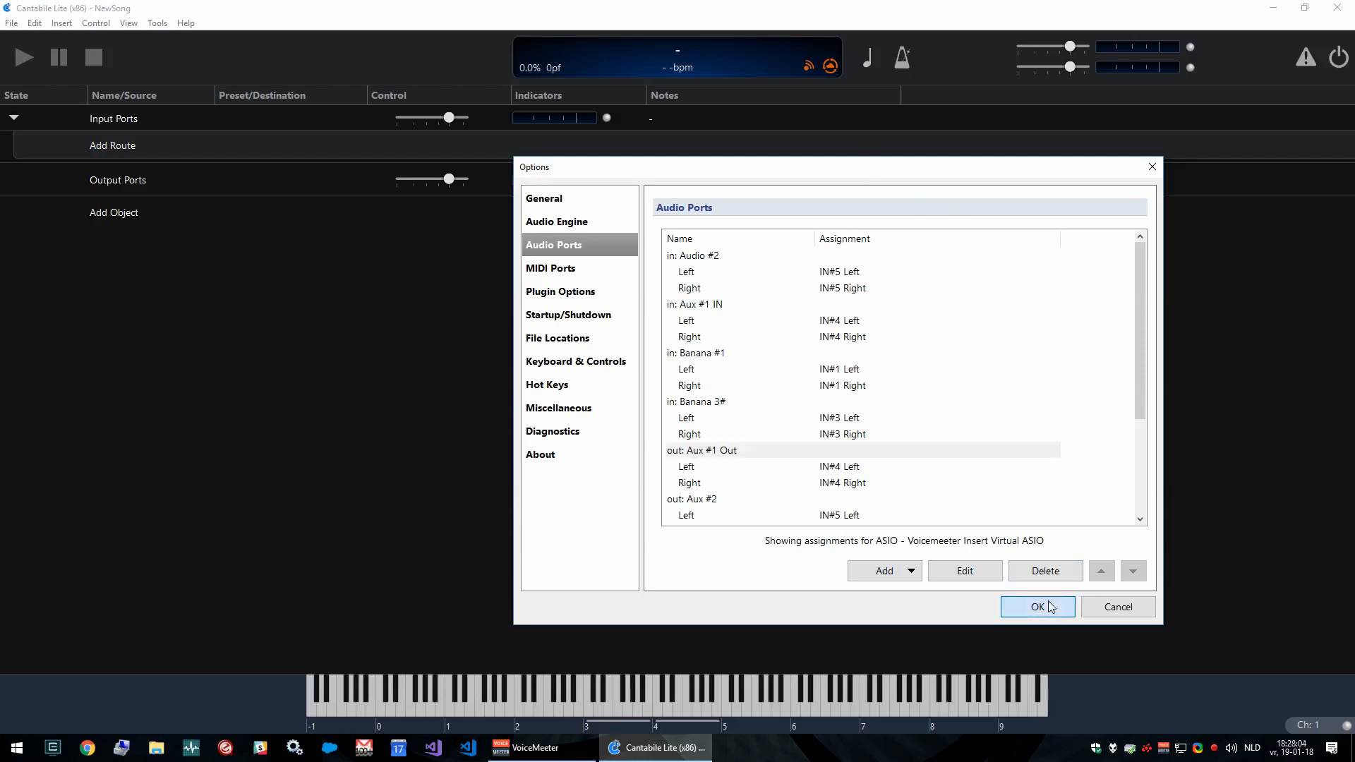
- Add three input routes, two from Aux #1 IN and one from Audio #2
click(117, 146)
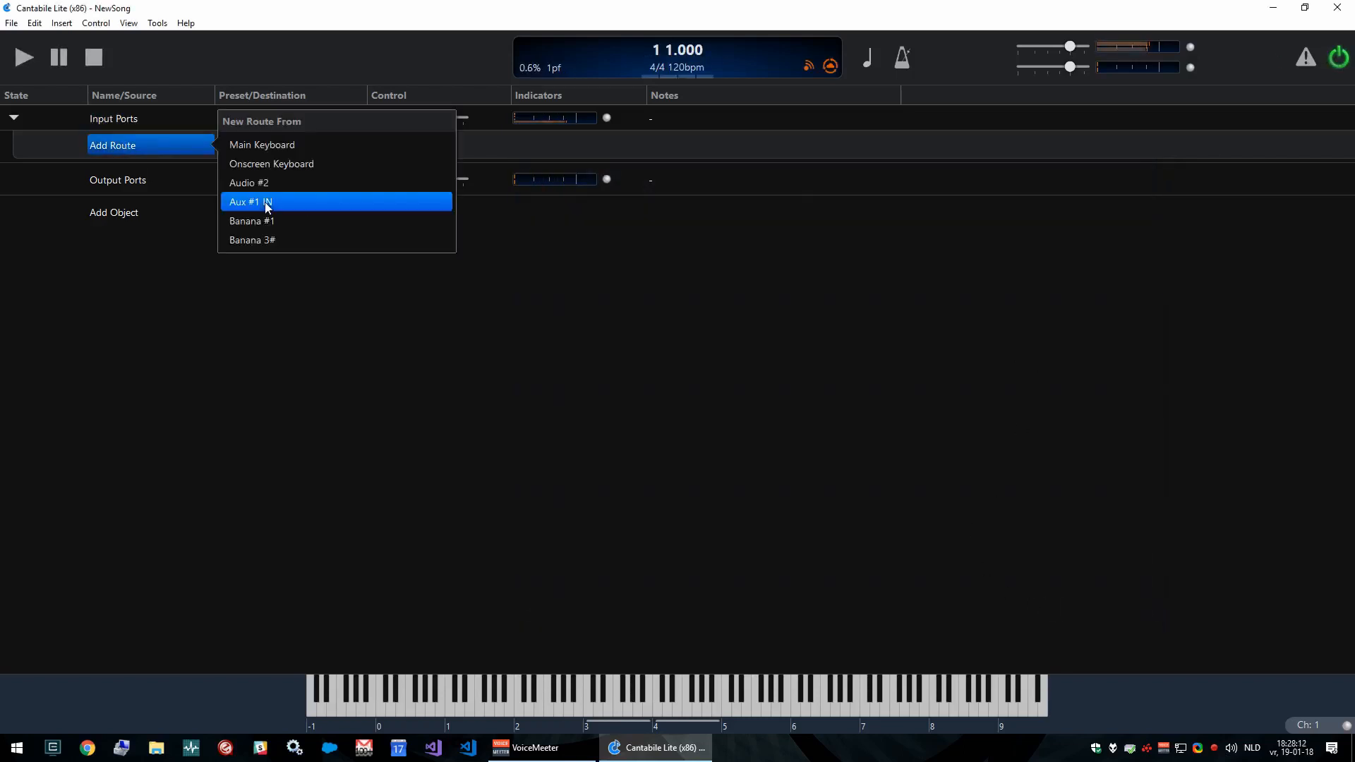
click(269, 205)
click(111, 170)
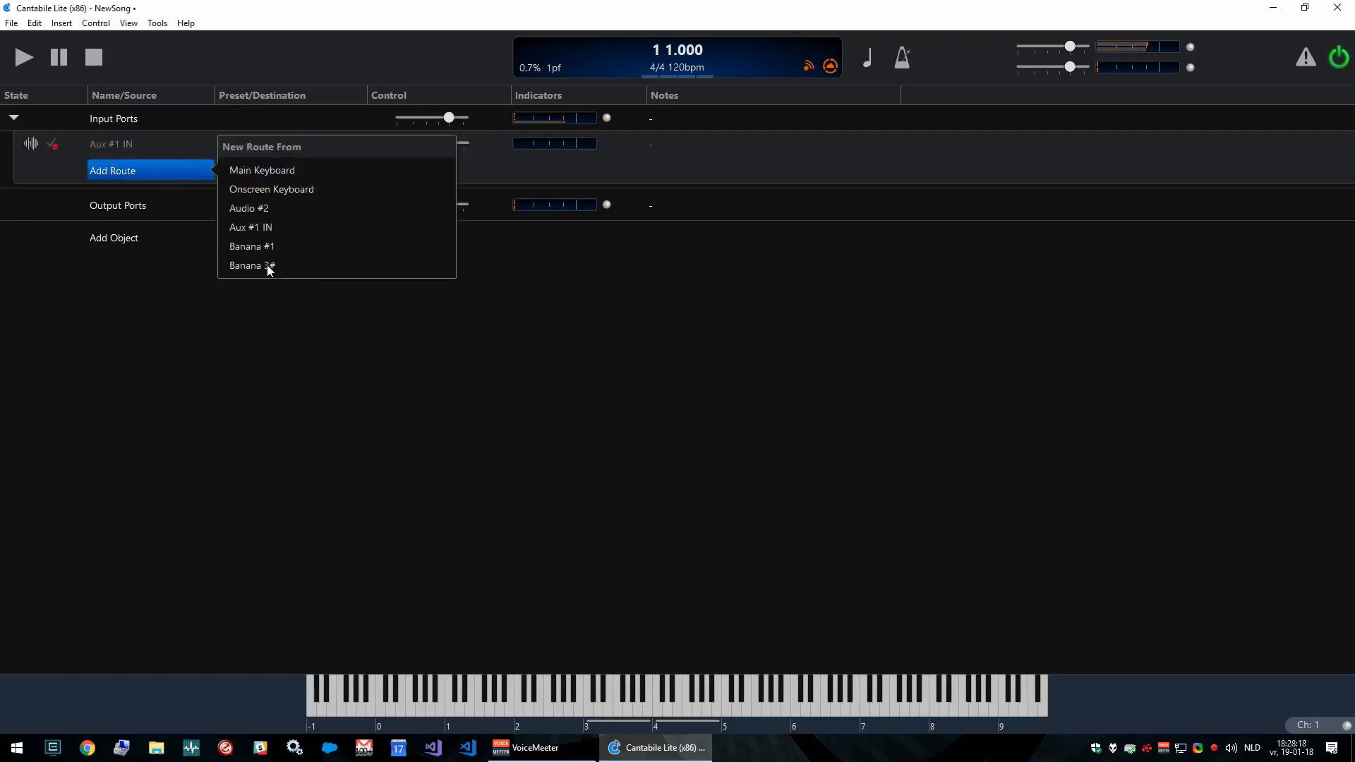
click(250, 227)
click(127, 197)
click(249, 235)
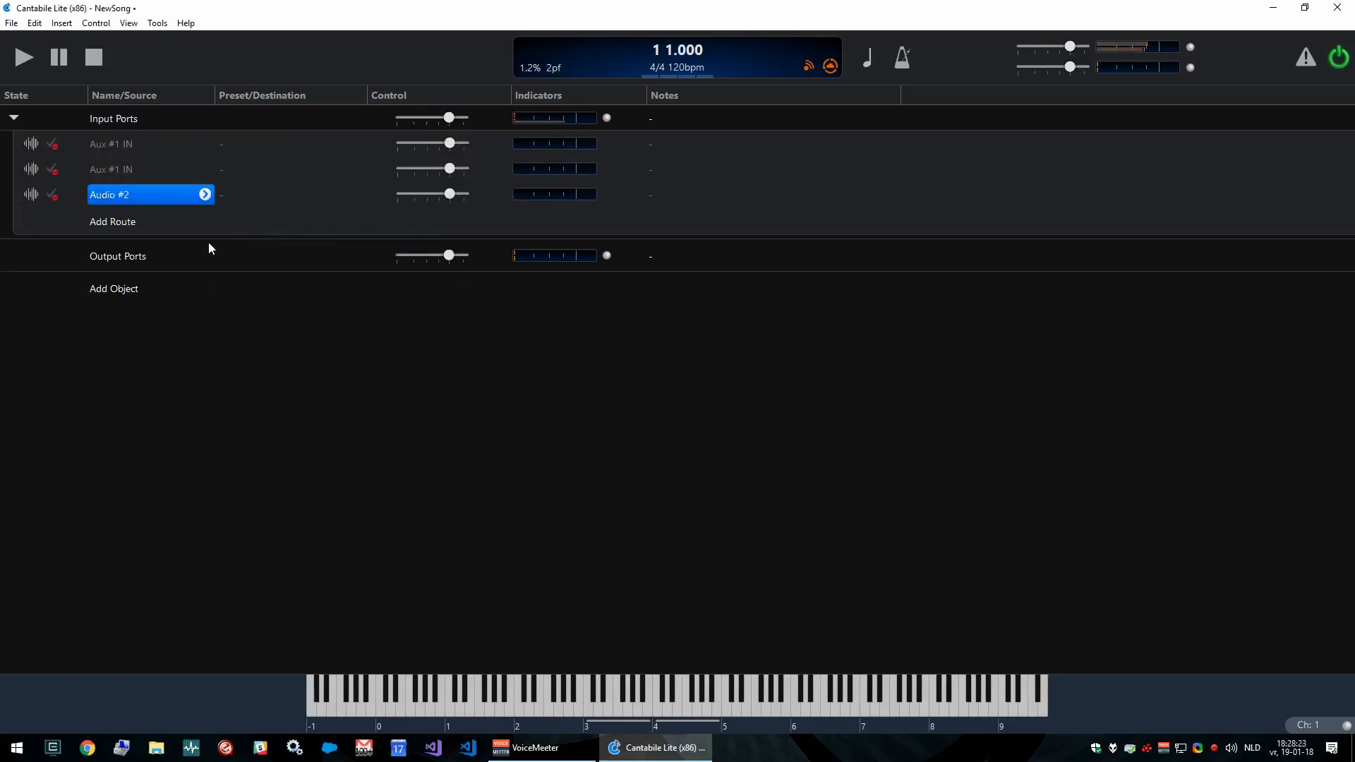
- Send the first Aux #1 IN route to Aux #1 Out, and make the second route run from Banana #1 to Banana #1 Out
click(289, 143)
click(460, 246)
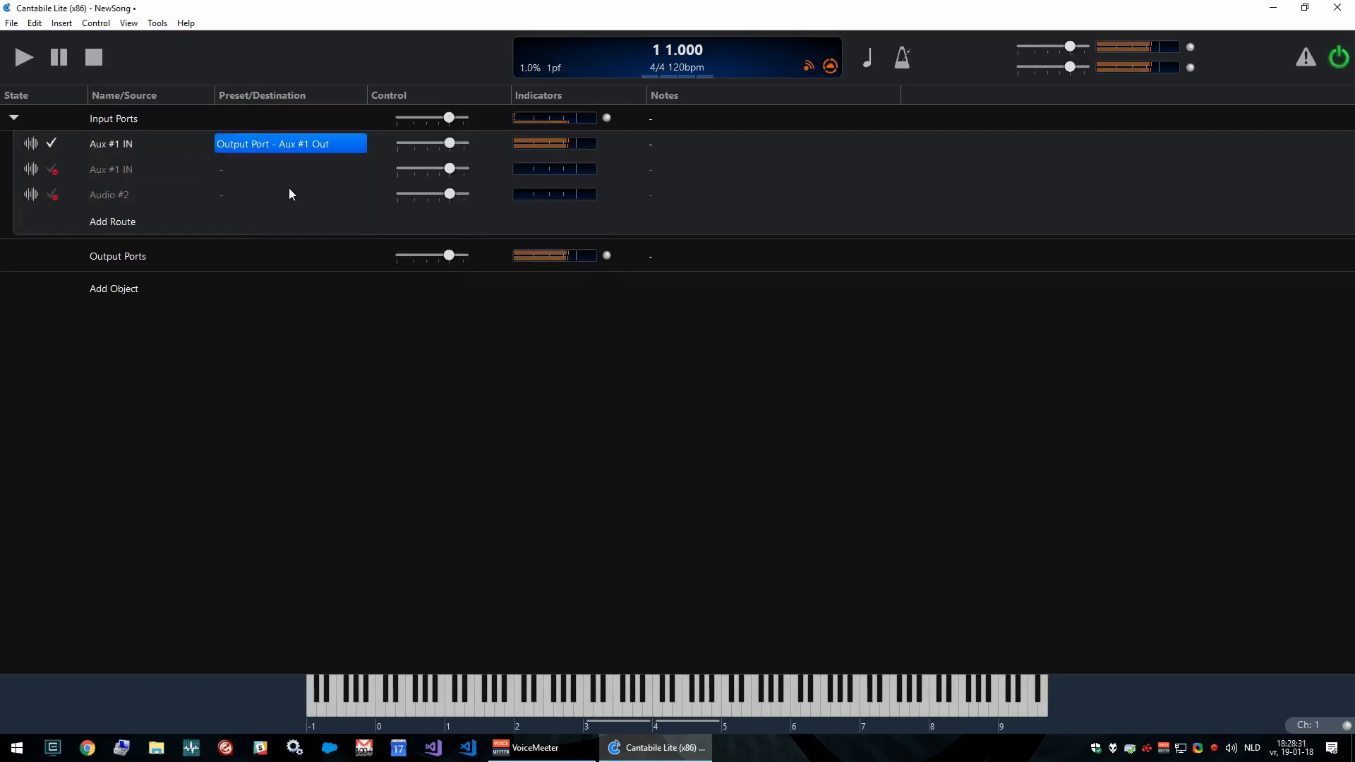
click(289, 170)
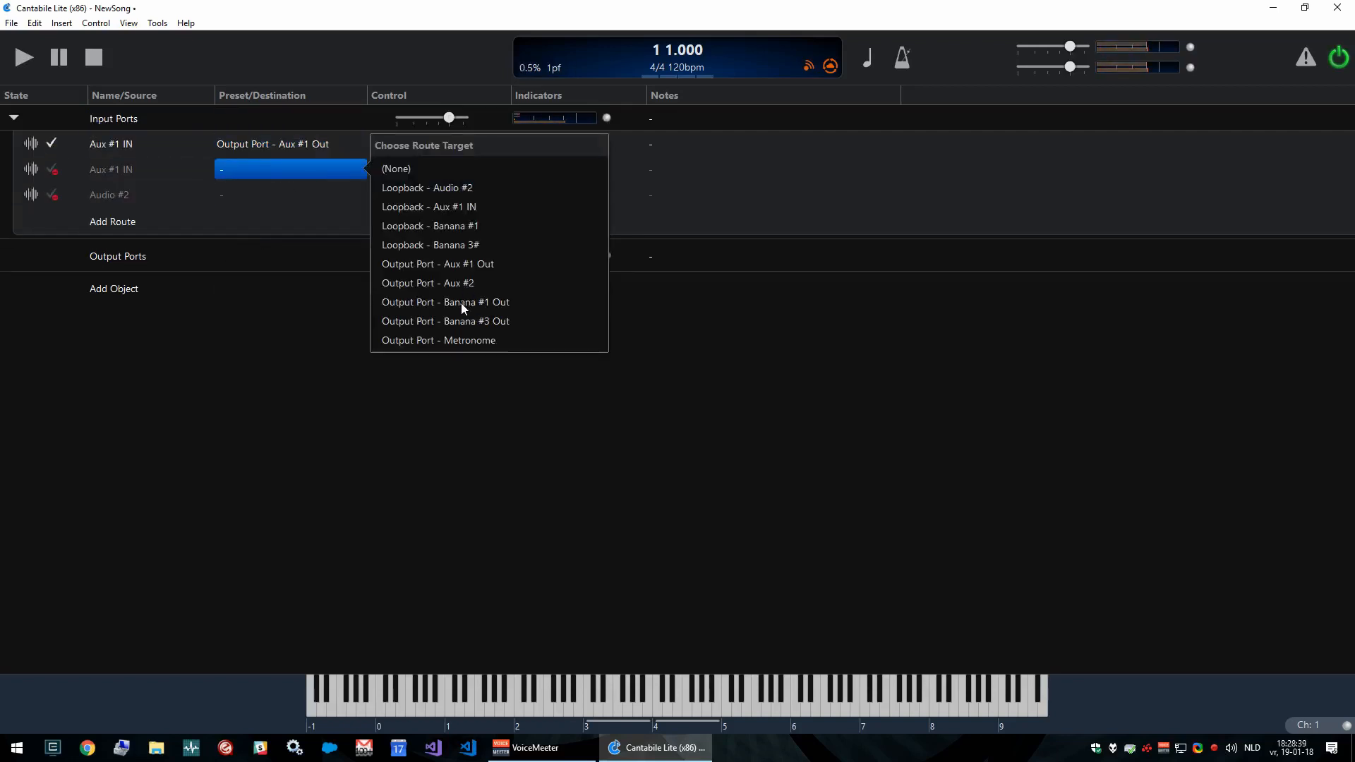
click(462, 304)
click(169, 170)
click(255, 207)
- Set the destination of the Audio #2 route to Output Port - Aux #2
click(178, 198)
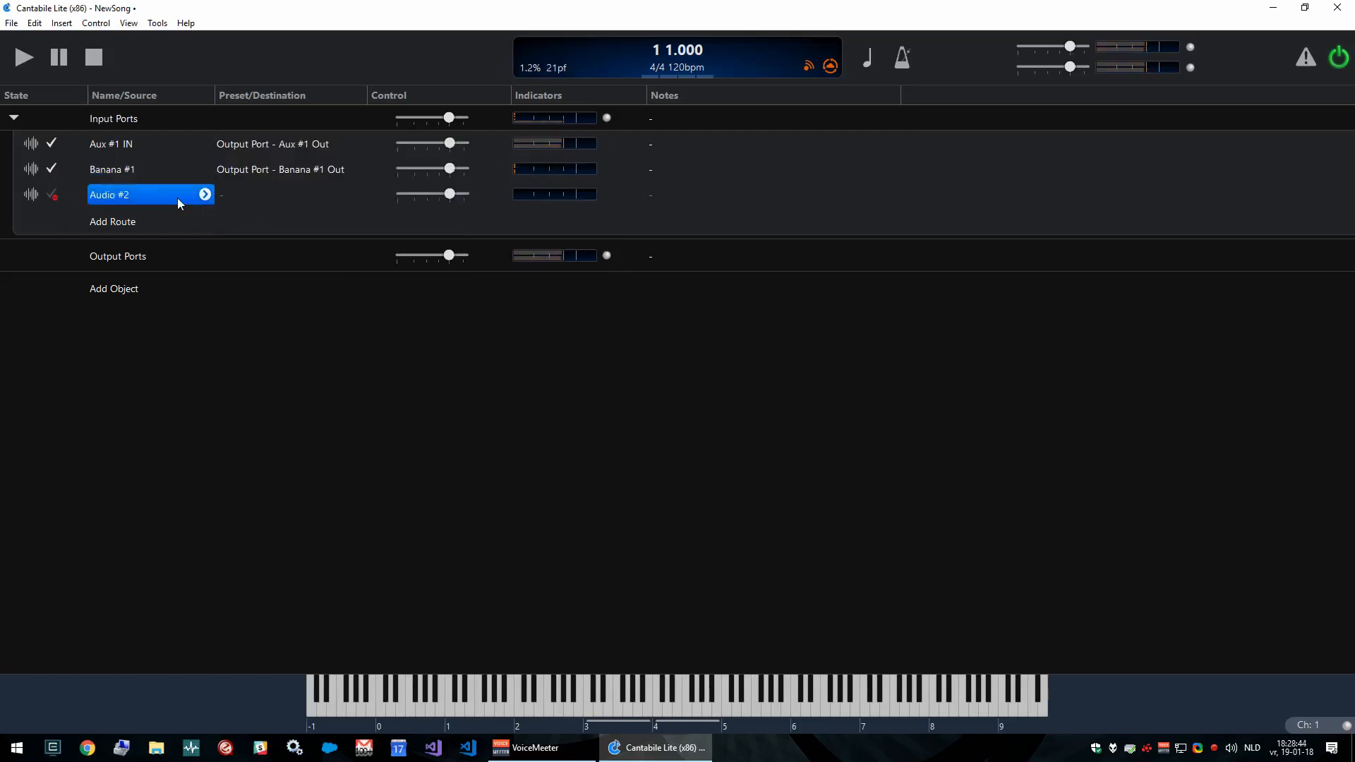
click(263, 195)
click(332, 200)
click(458, 307)
- Switch to VoiceMeeter and move the mixer window clear of Cantabile's route list
click(535, 747)
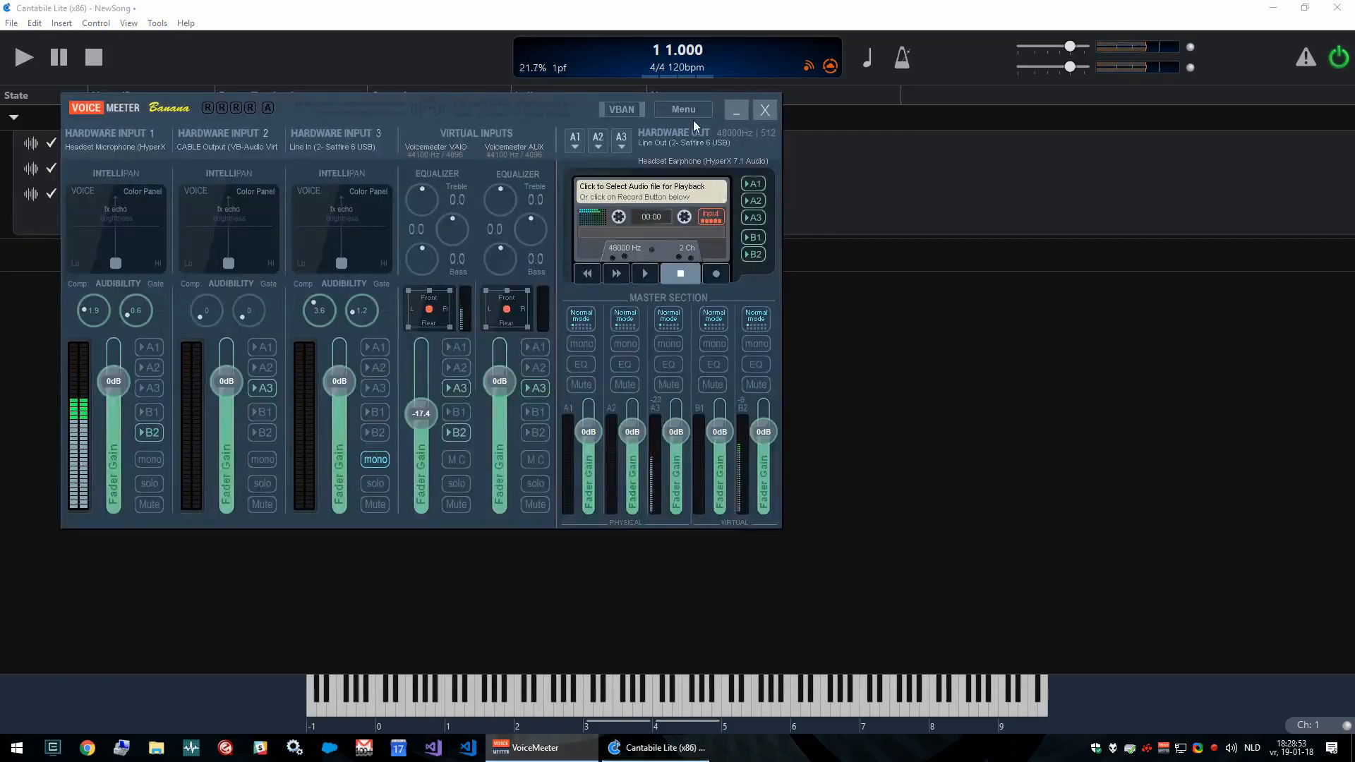
drag(581, 103, 1046, 210)
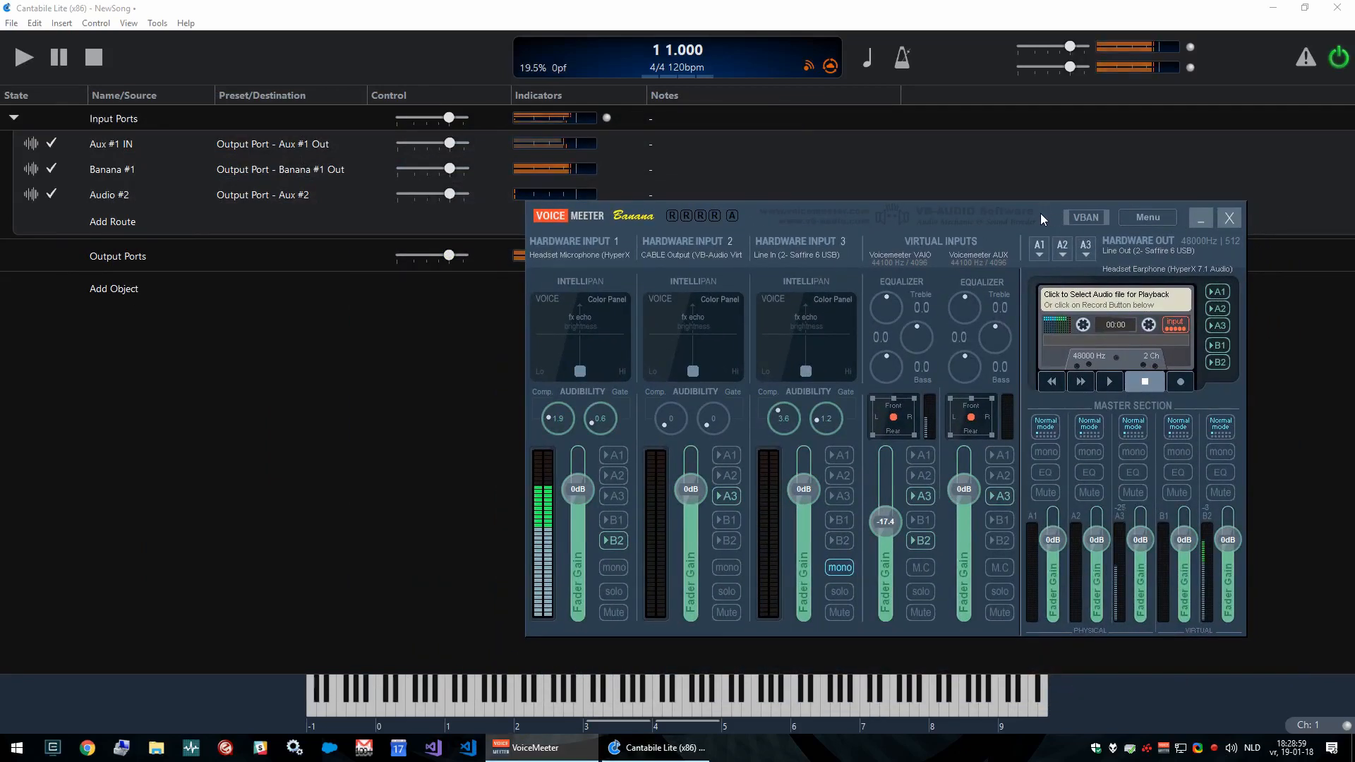
drag(1040, 213, 1074, 223)
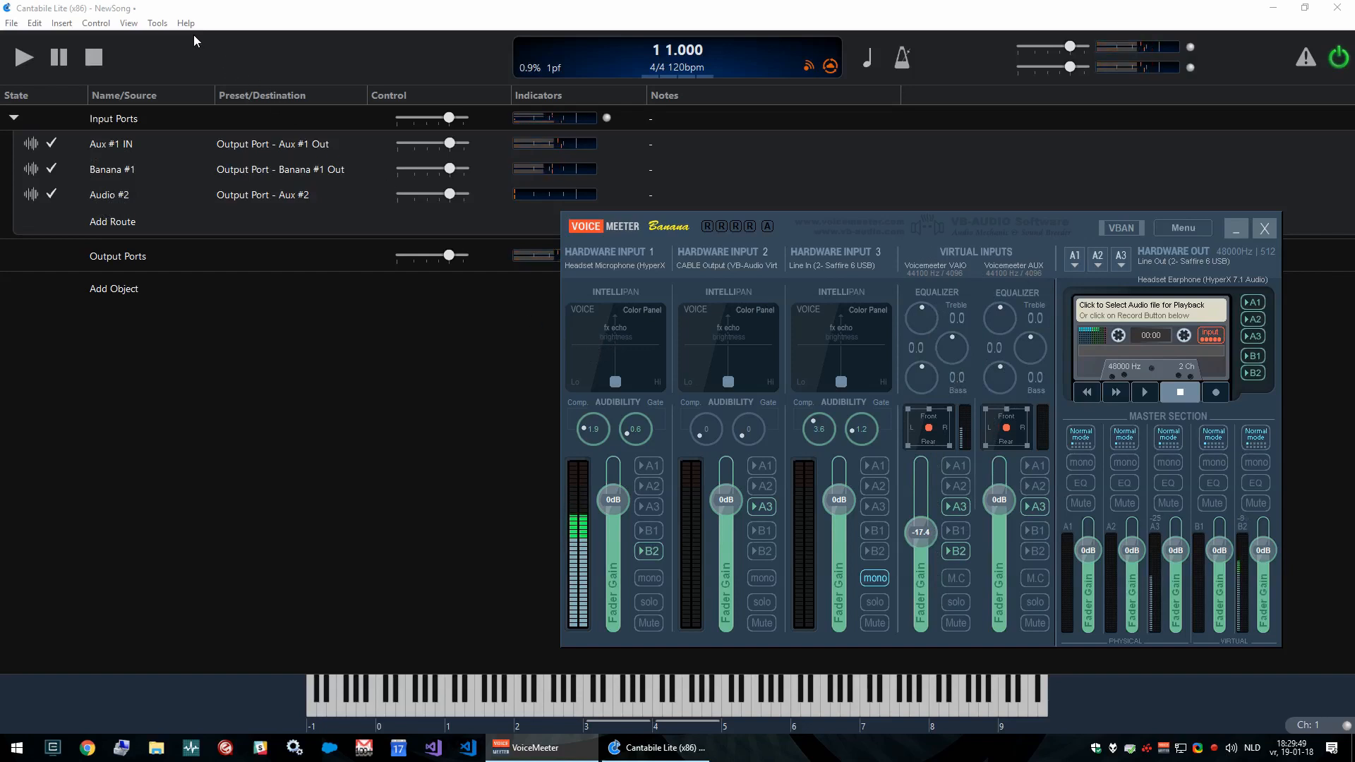
- Minimize VoiceMeeter and, in Cantabile's options, rename the input ports Audio #2 and Aux #1 IN as Banana #5 and Banana #4
click(157, 23)
click(185, 172)
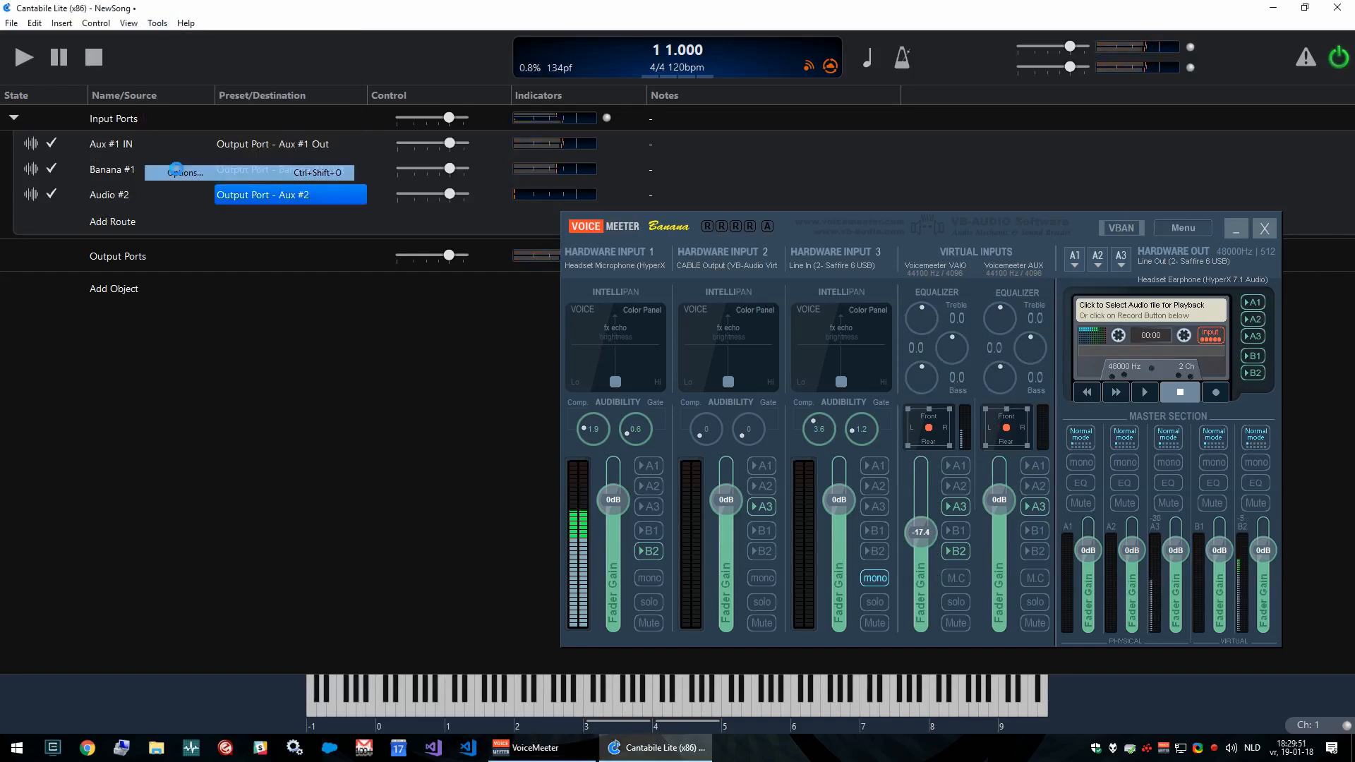
click(1236, 228)
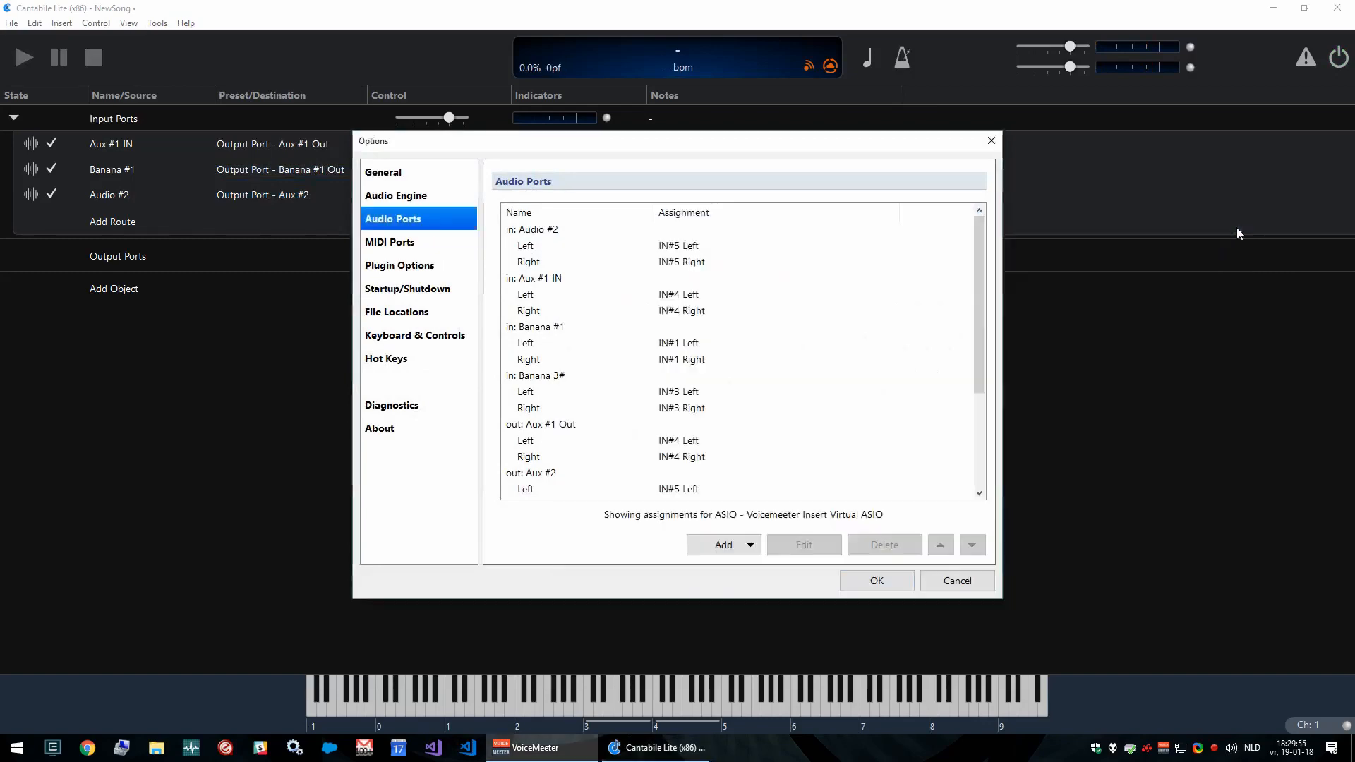
double_click(537, 230)
text(Banana #5)
key(Return)
double_click(543, 230)
text(Banana #4)
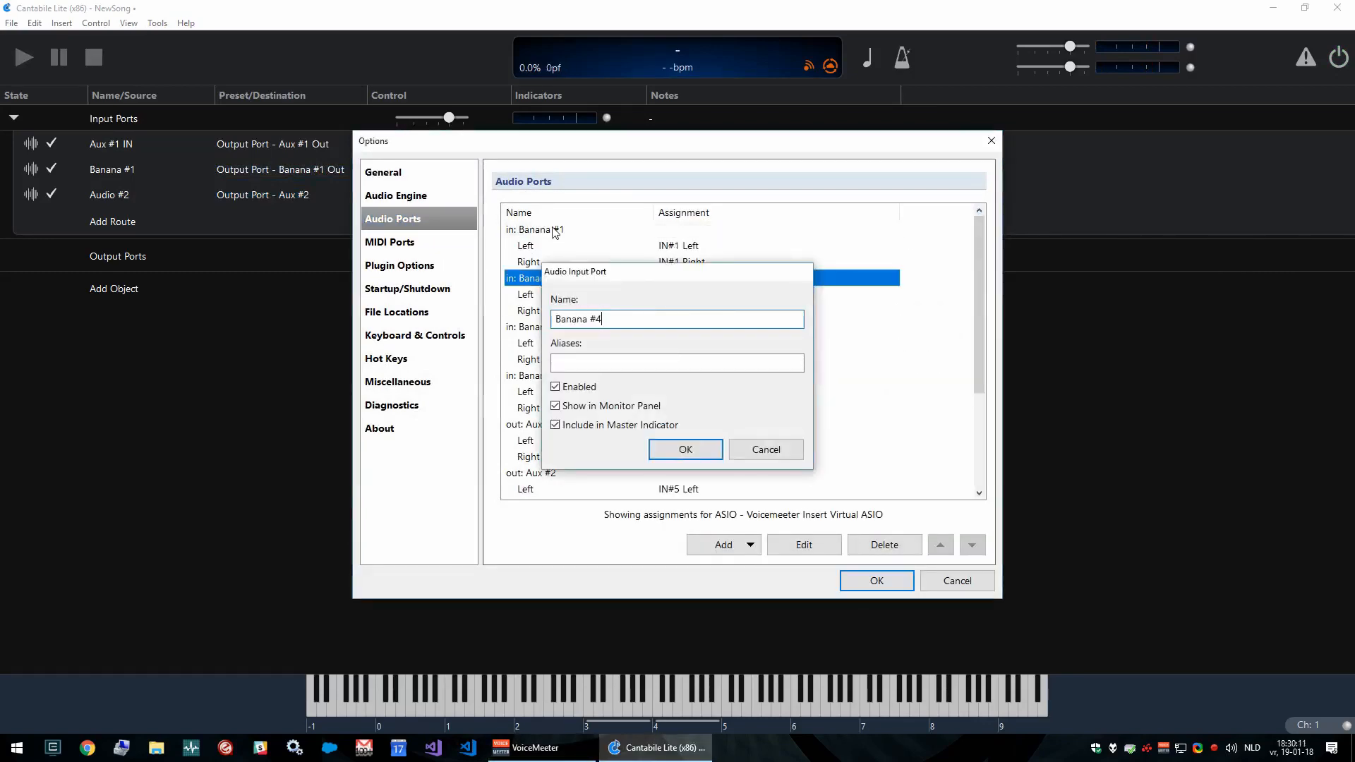
key(Return)
- Rename the output ports Aux #1 Out and Aux #2 as Banana #4 Out and Banana #5 Out, and accept the options
double_click(575, 427)
text(Banana #1 Out)
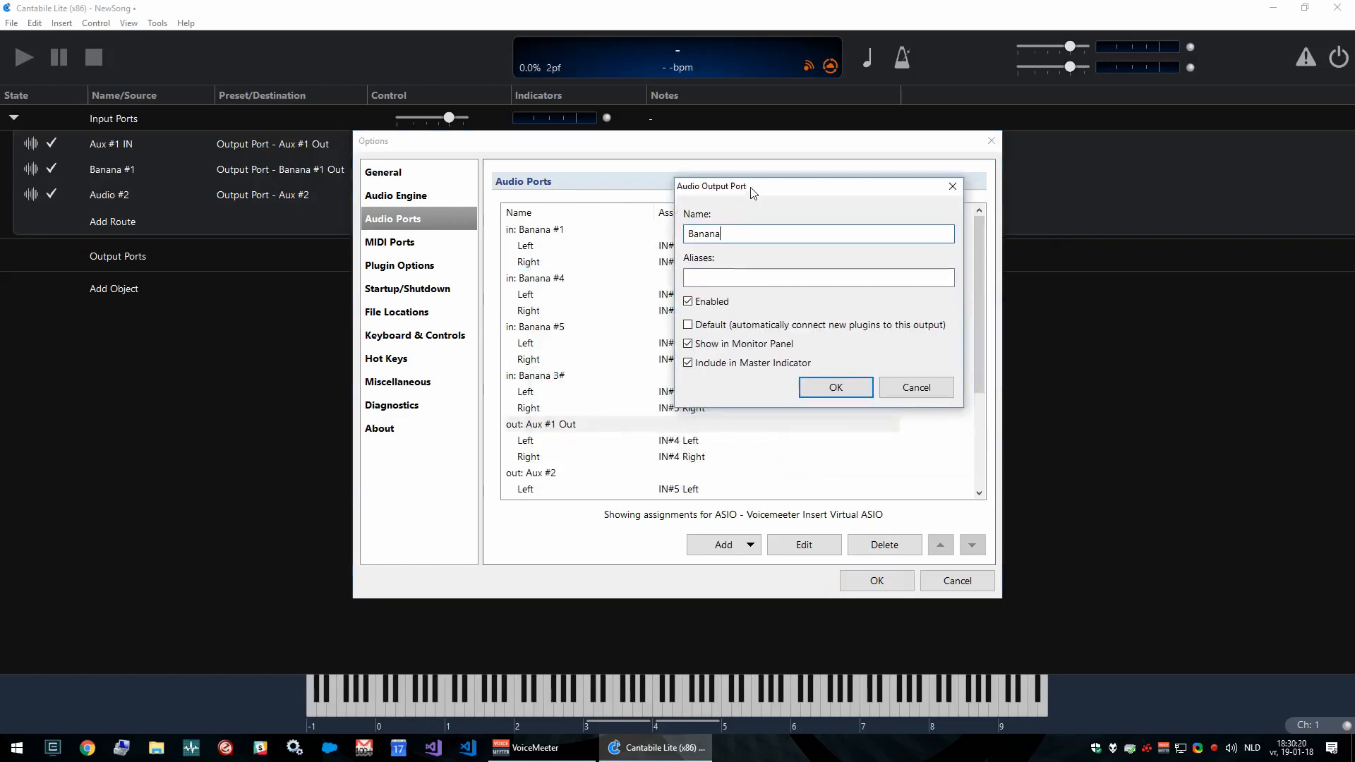
key(Return)
double_click(548, 425)
text(Banana #5 Out)
key(Return)
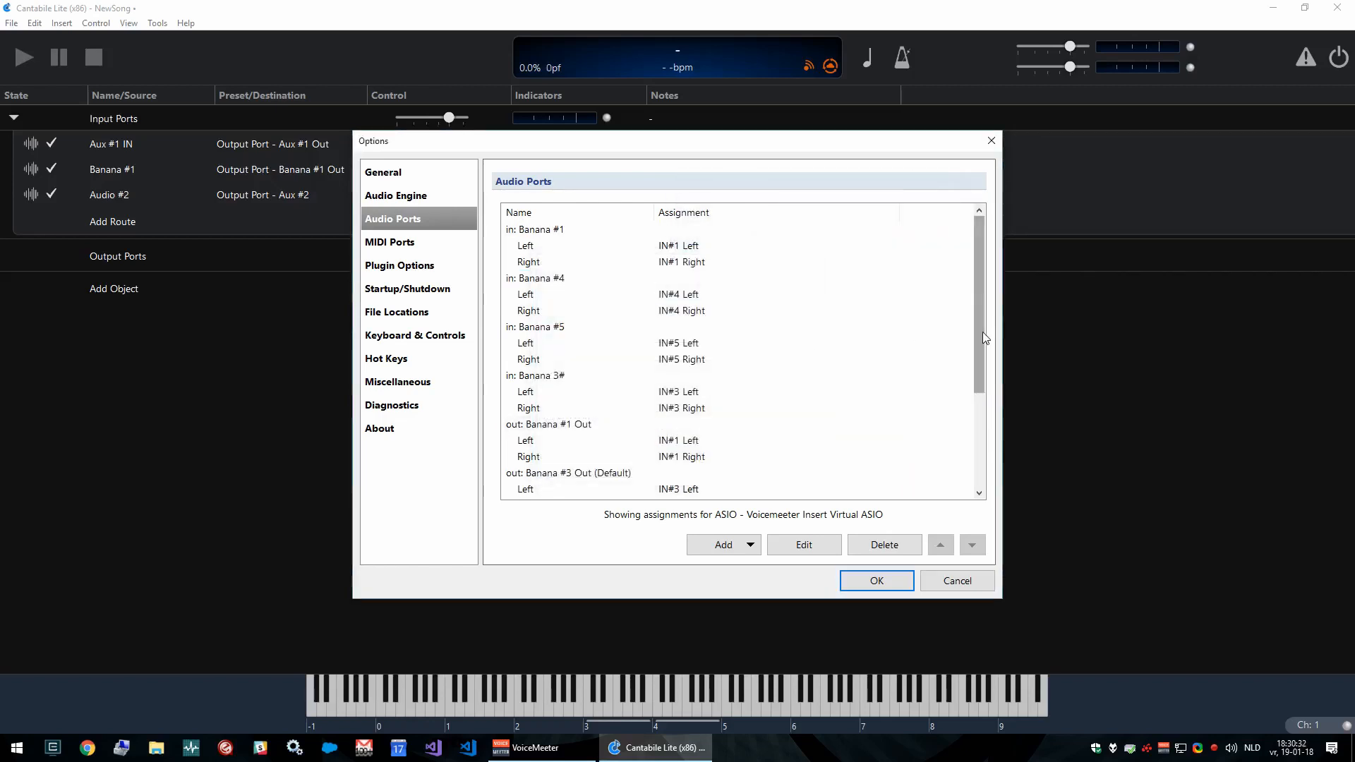
drag(980, 332, 606, 262)
drag(979, 304, 979, 406)
click(893, 580)
- Set the sources of the three input routes to Banana #1, Banana #4 and Banana #5, in that order
click(289, 144)
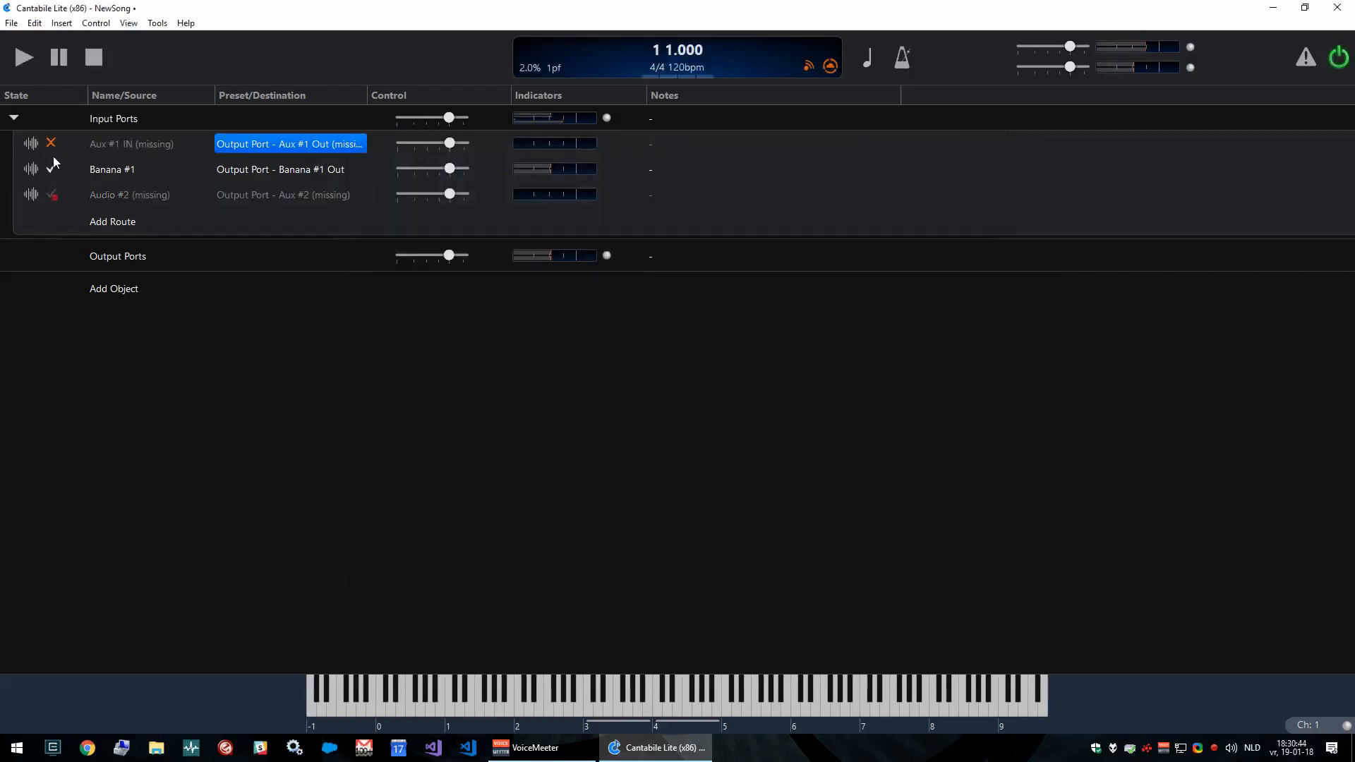
click(289, 195)
click(155, 146)
click(204, 144)
click(212, 162)
click(205, 169)
click(254, 188)
click(198, 195)
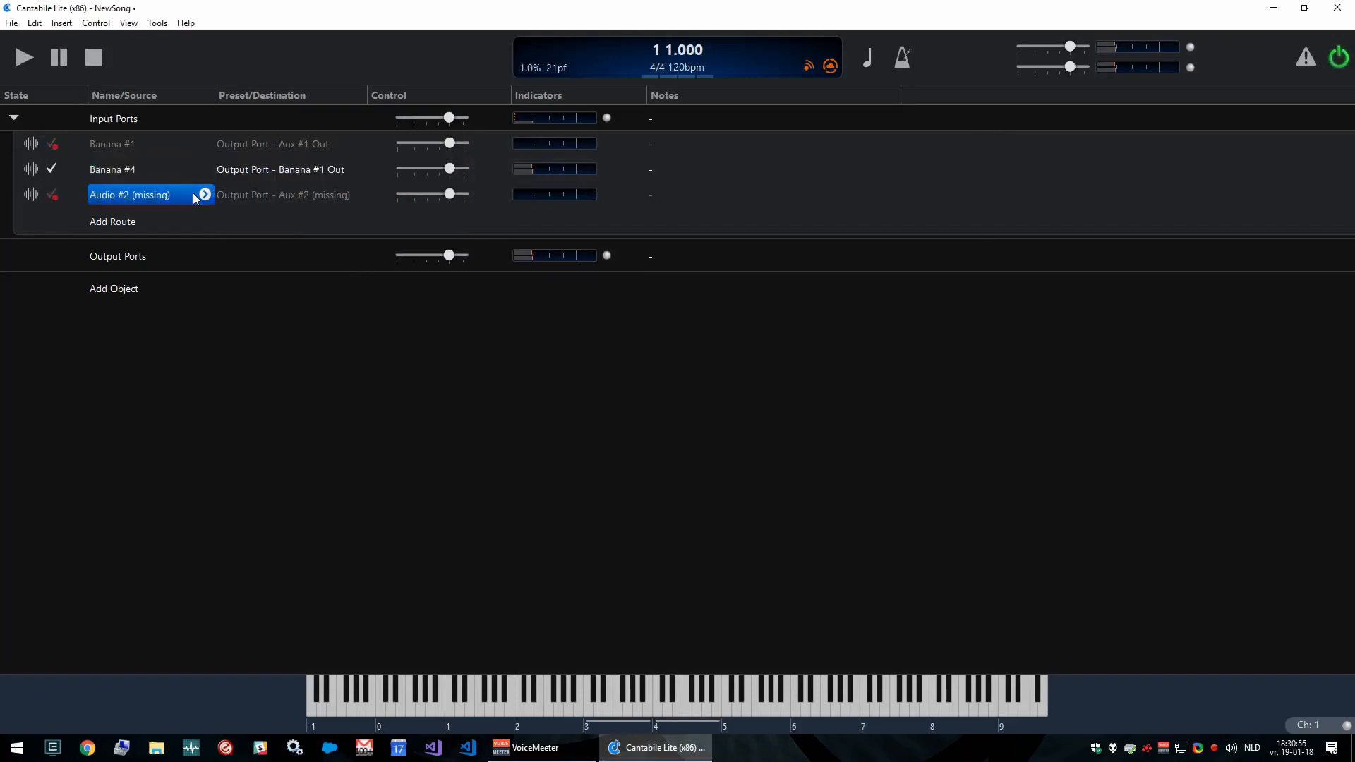
click(204, 195)
click(256, 233)
- Send the Banana #1, #4 and #5 routes to the output ports Banana #1 Out, Banana #4 Out and Banana #5 Out
click(358, 195)
click(483, 347)
click(357, 144)
click(430, 162)
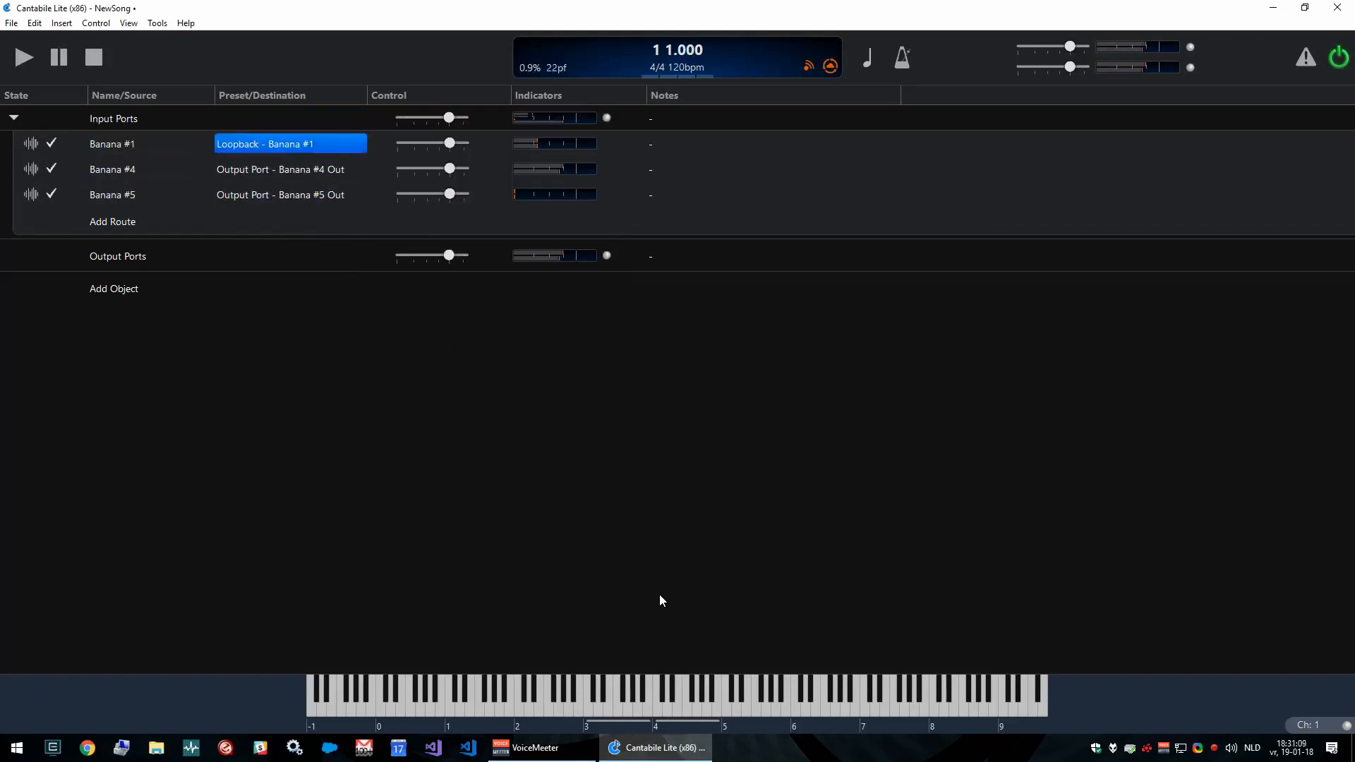
- Switch to VoiceMeeter and lower the Voicemeeter VAIO fader gain to about -25.2 dB
click(537, 749)
click(541, 754)
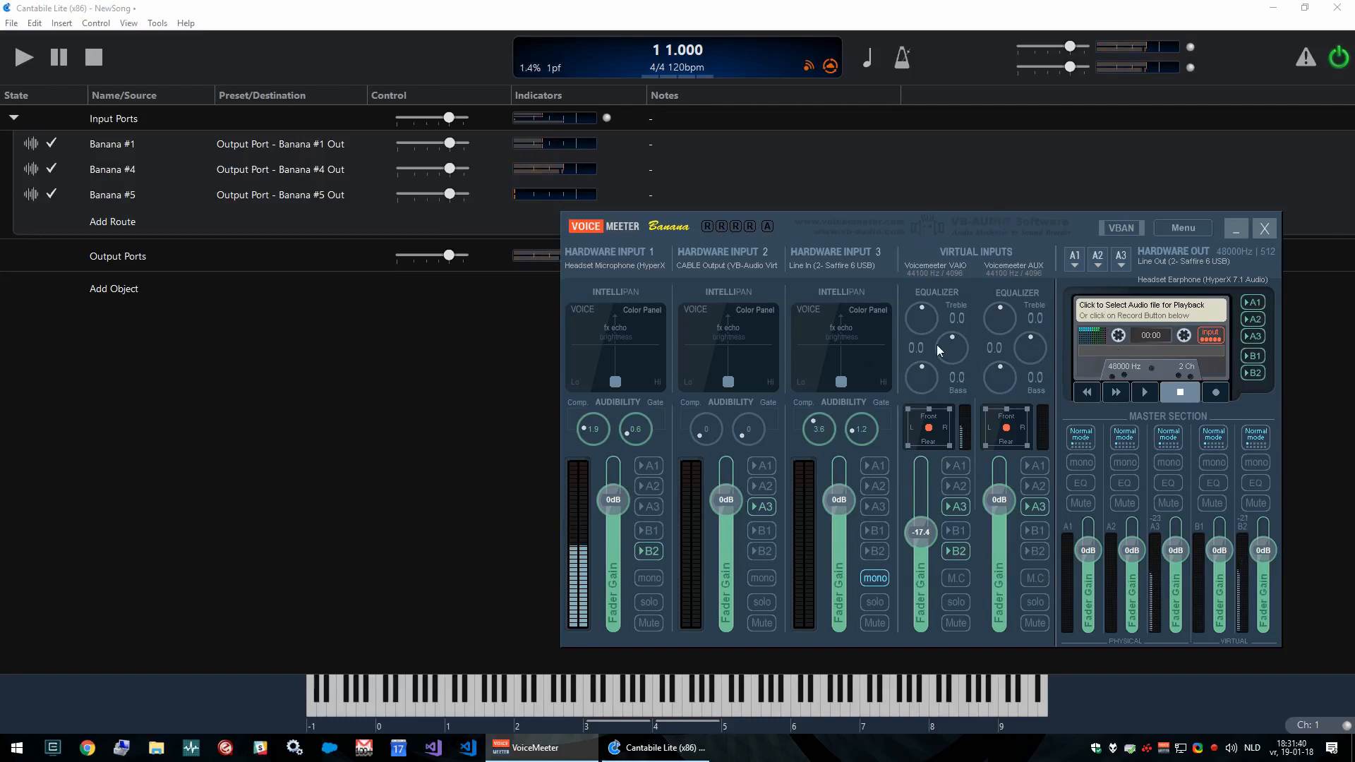
drag(921, 542, 924, 557)
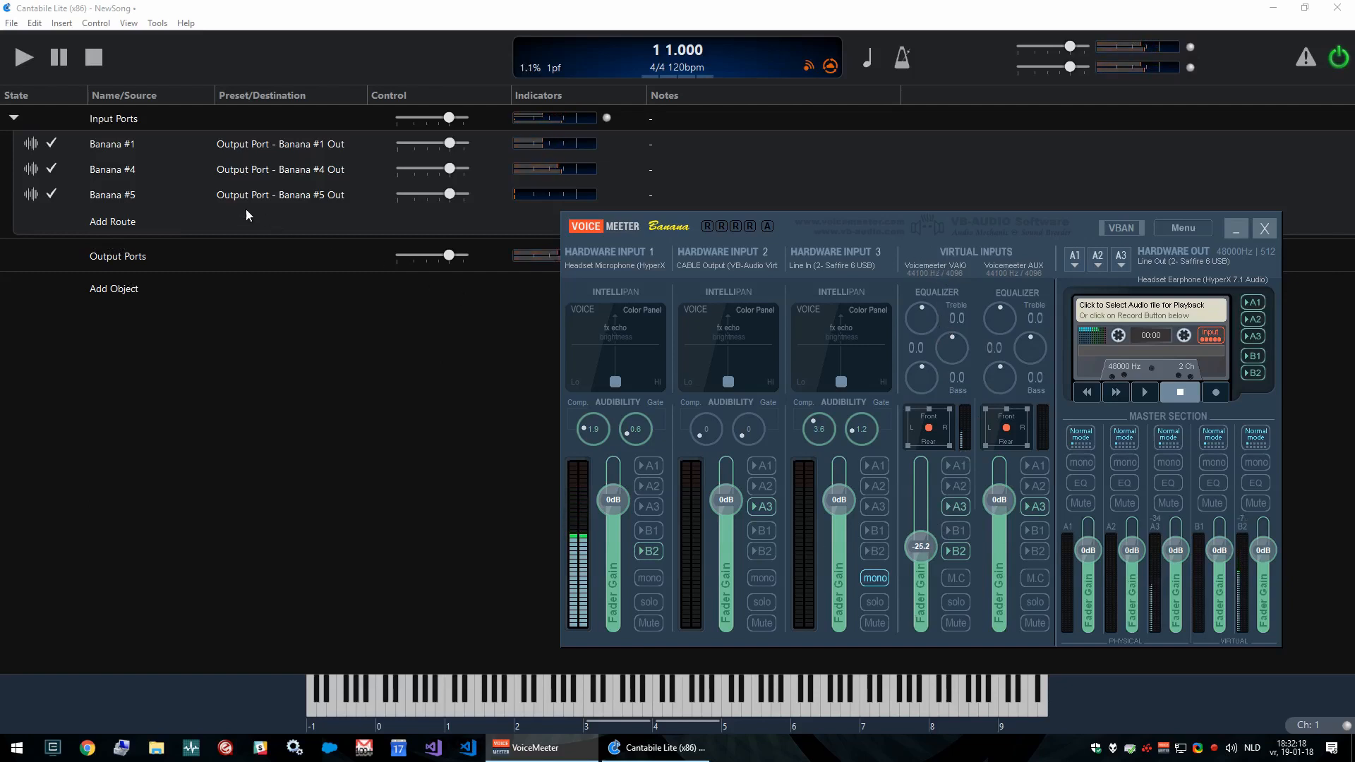
click(132, 173)
click(204, 170)
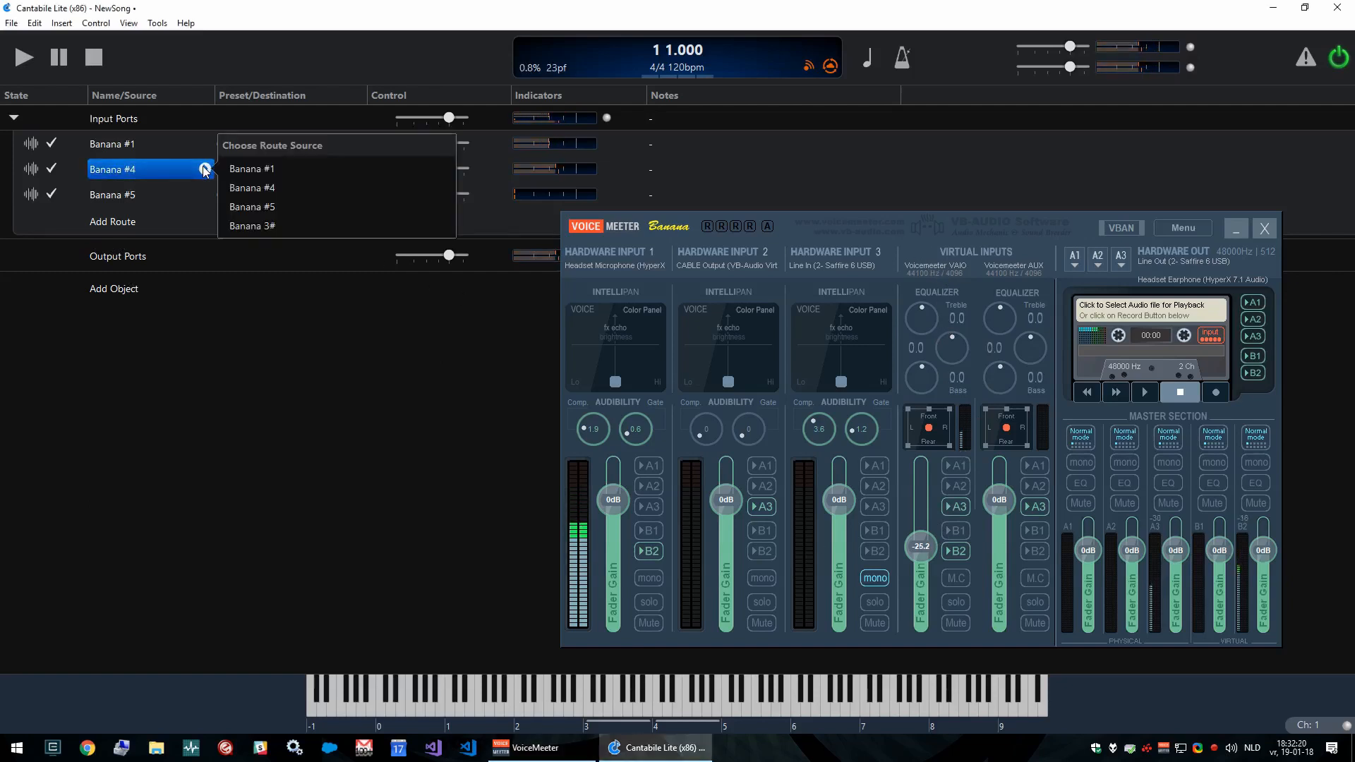
click(151, 169)
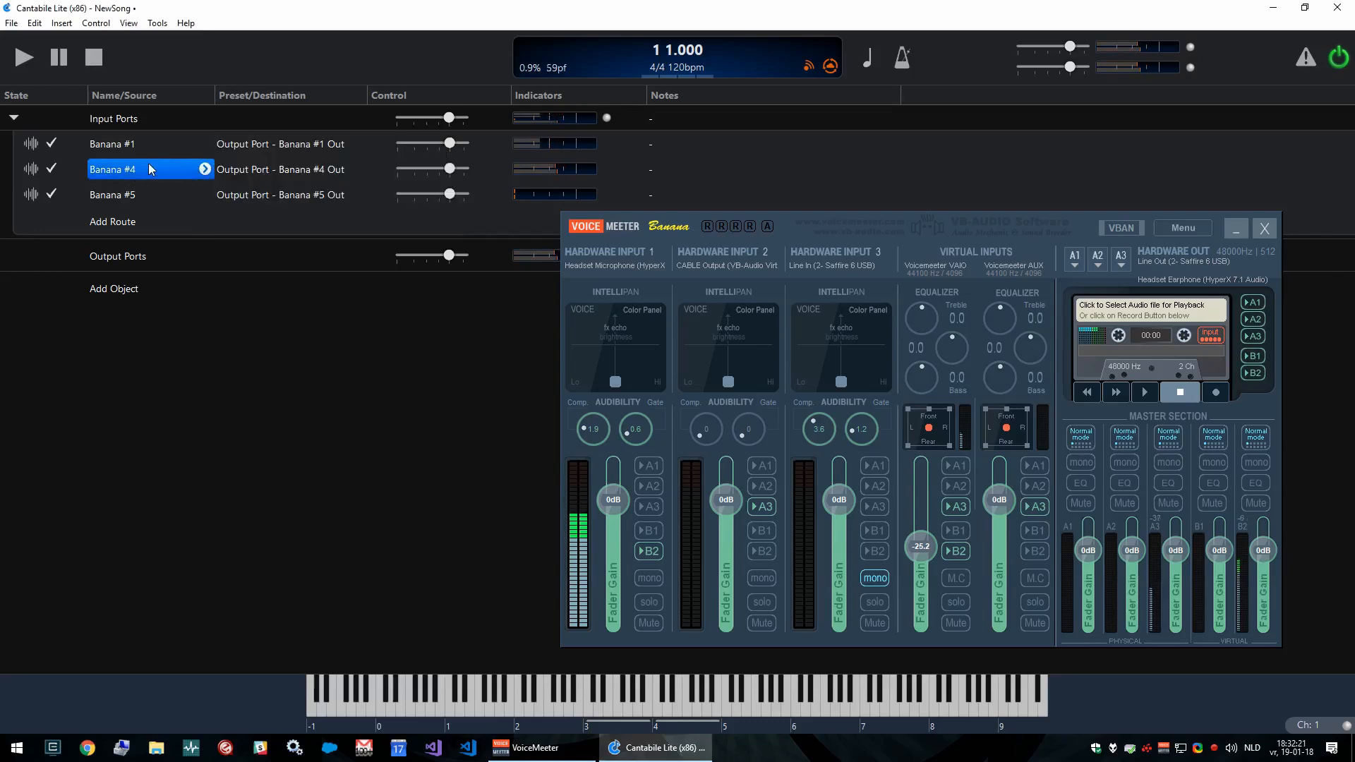
- Add the reacomp-standalone plugin to the song, with VoiceMeeter minimized, and view its compressor settings
click(120, 289)
click(297, 288)
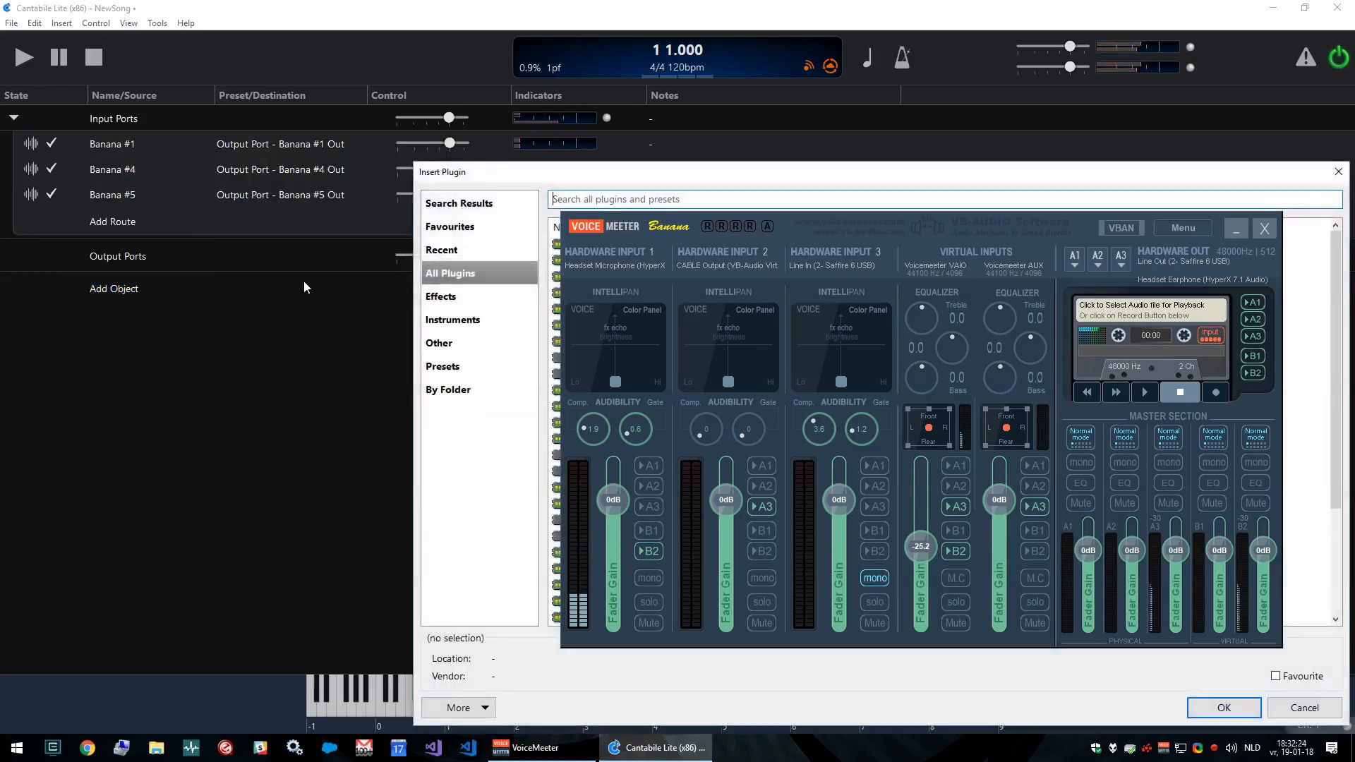
click(1234, 228)
drag(944, 176, 891, 95)
scroll(647, 337, down, 3)
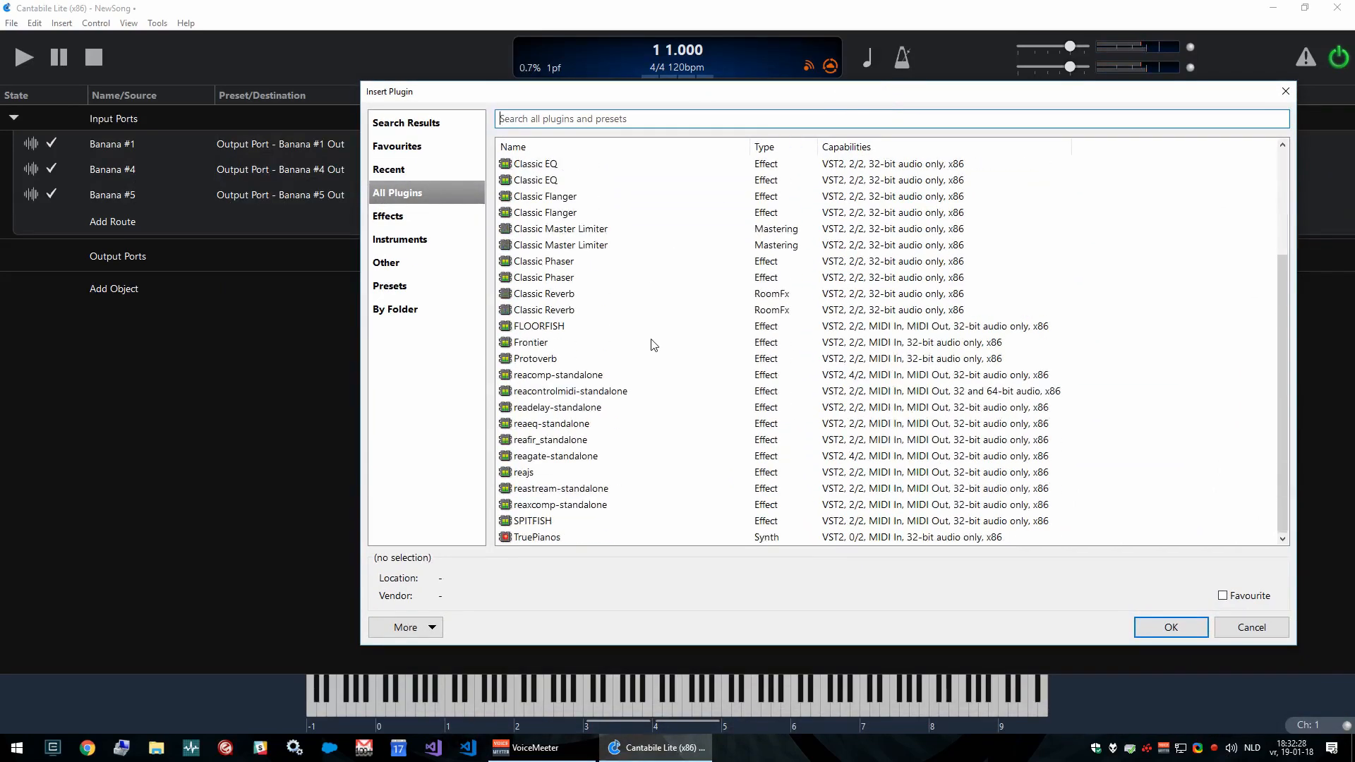
double_click(573, 376)
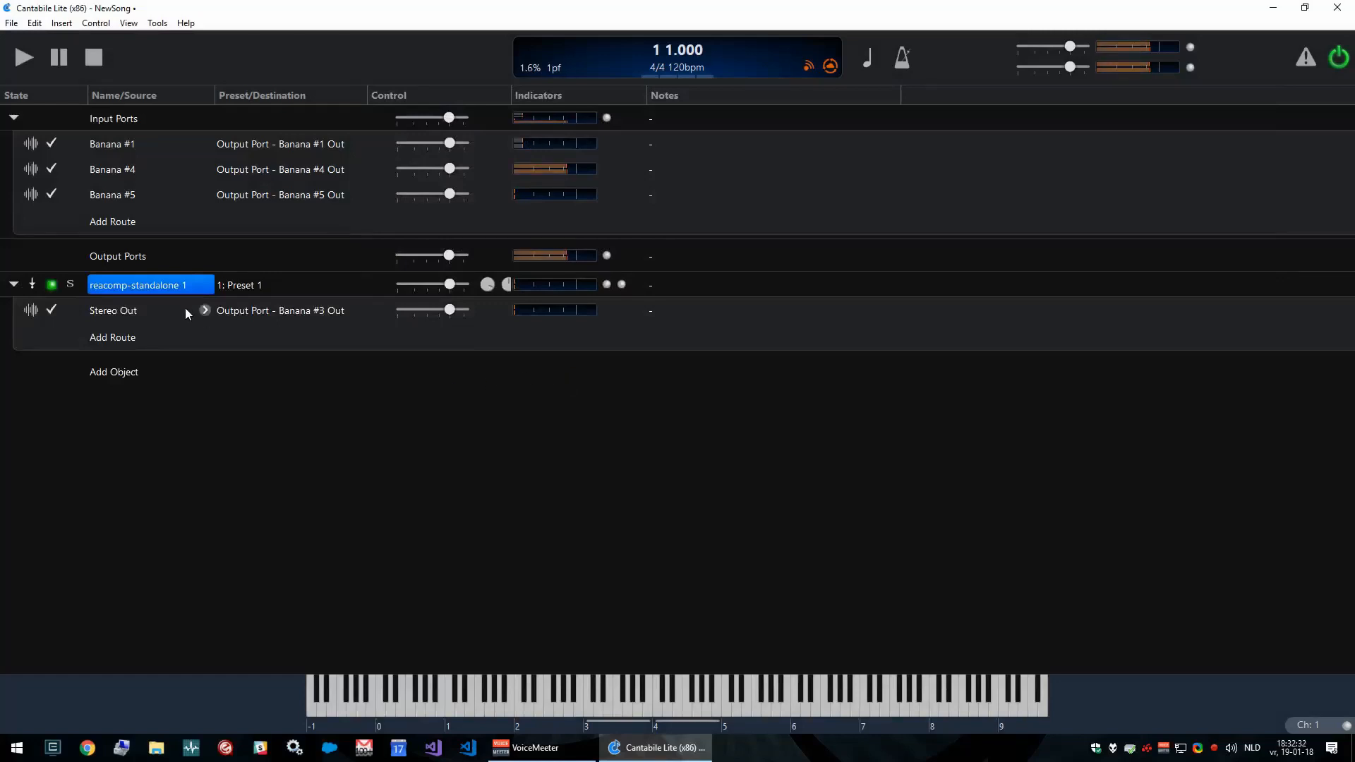
double_click(137, 284)
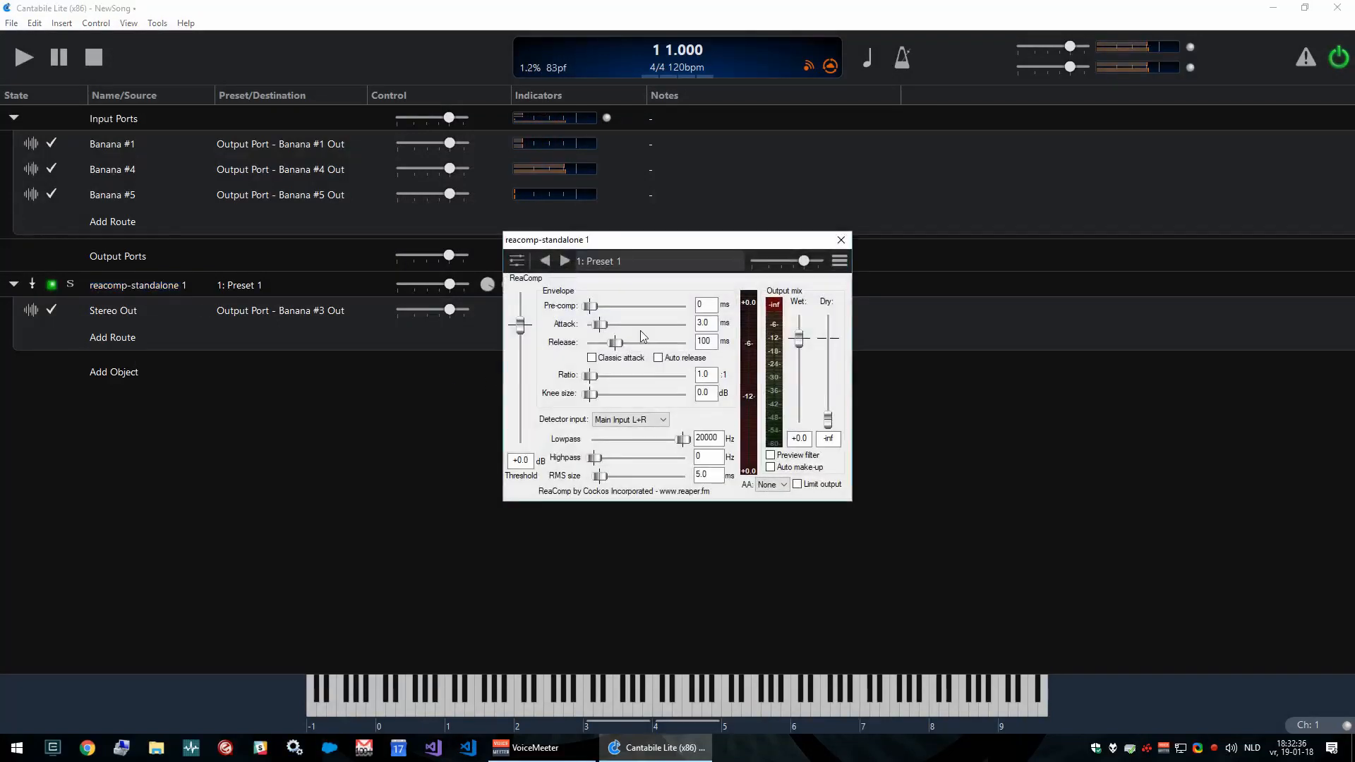
click(841, 239)
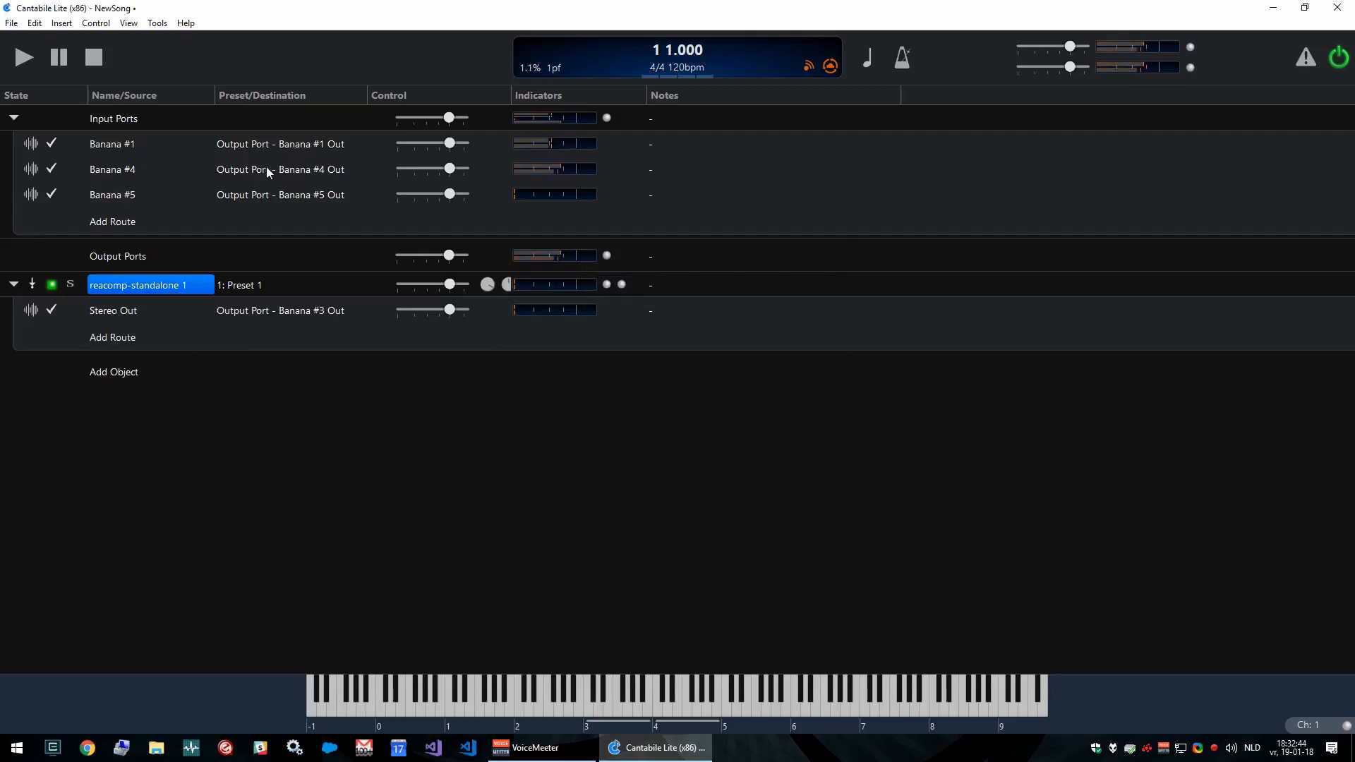
- Route Banana #4 into reacomp-standalone 1 - Stereo In 1, and send the plugin's Stereo Out to Output Port - Banana #4 Out
click(340, 175)
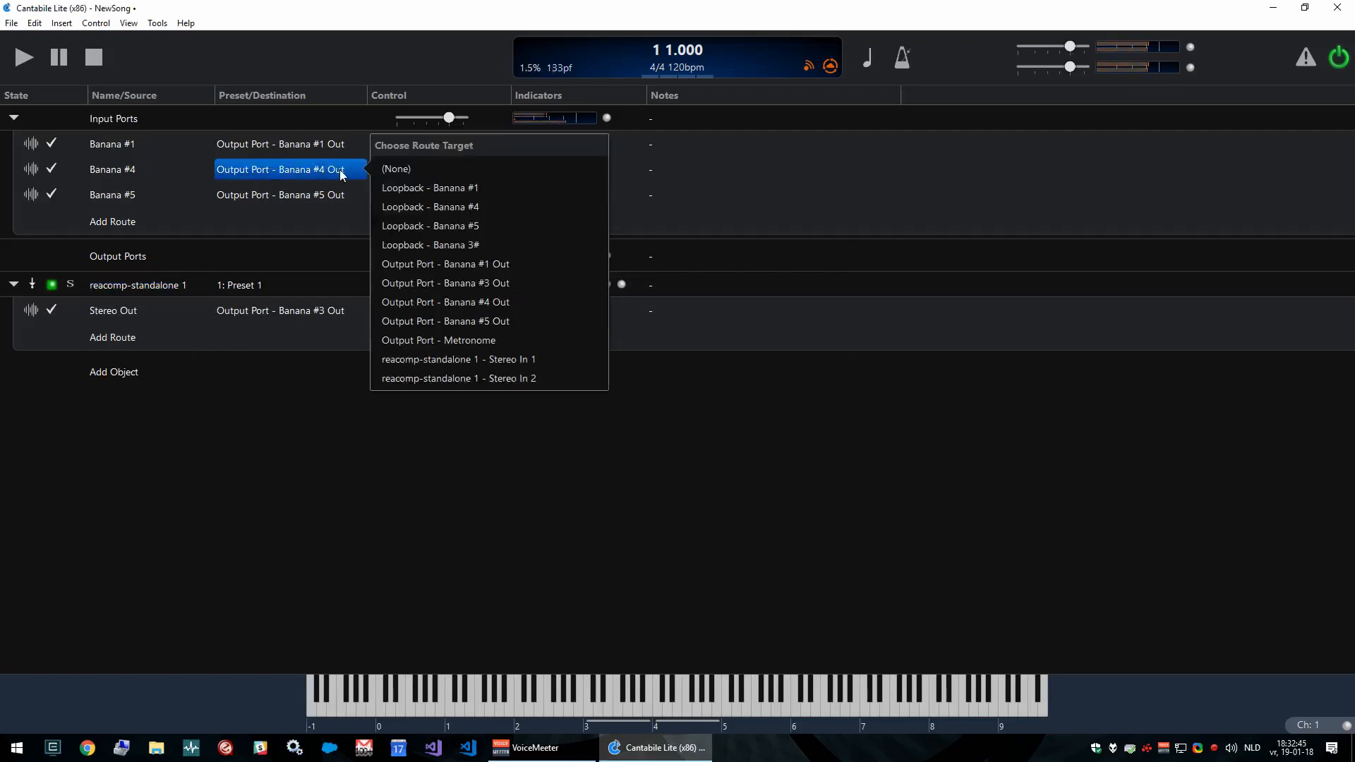
click(436, 361)
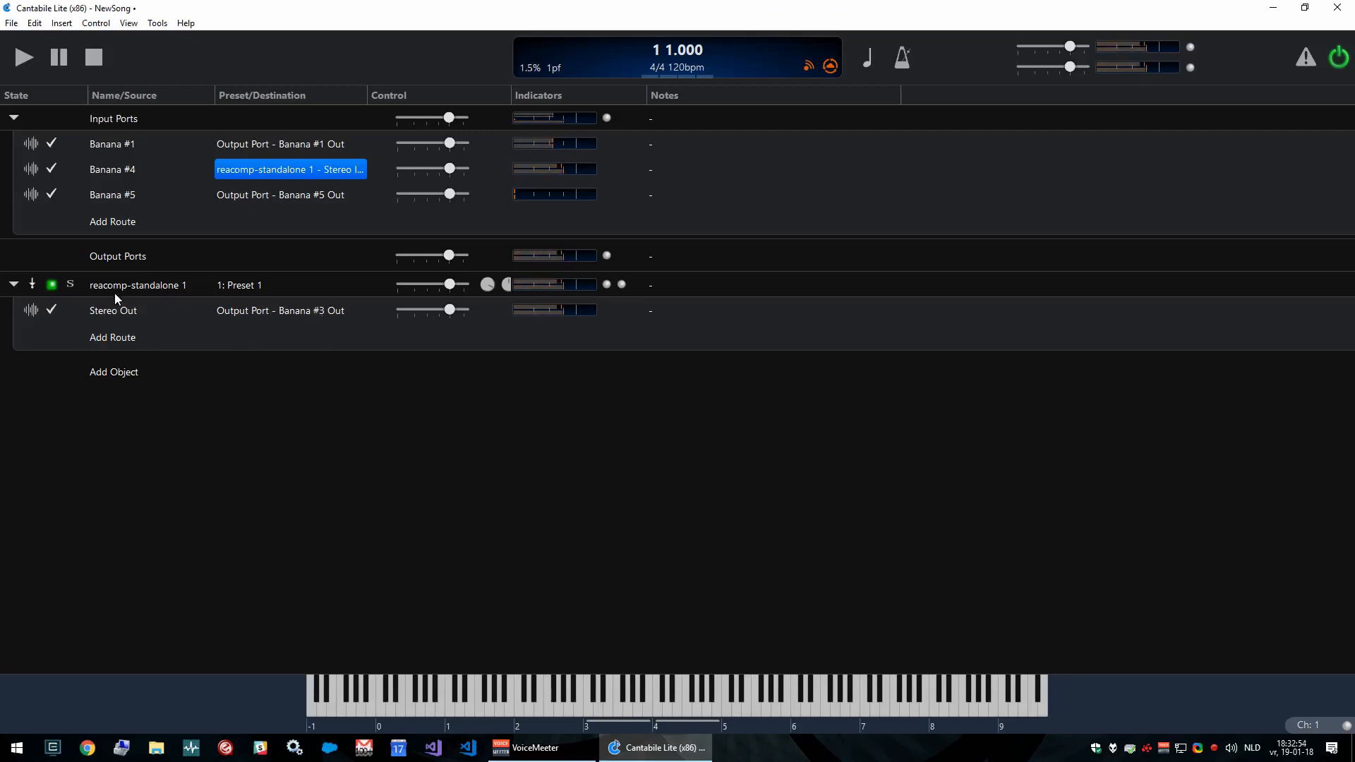
click(308, 311)
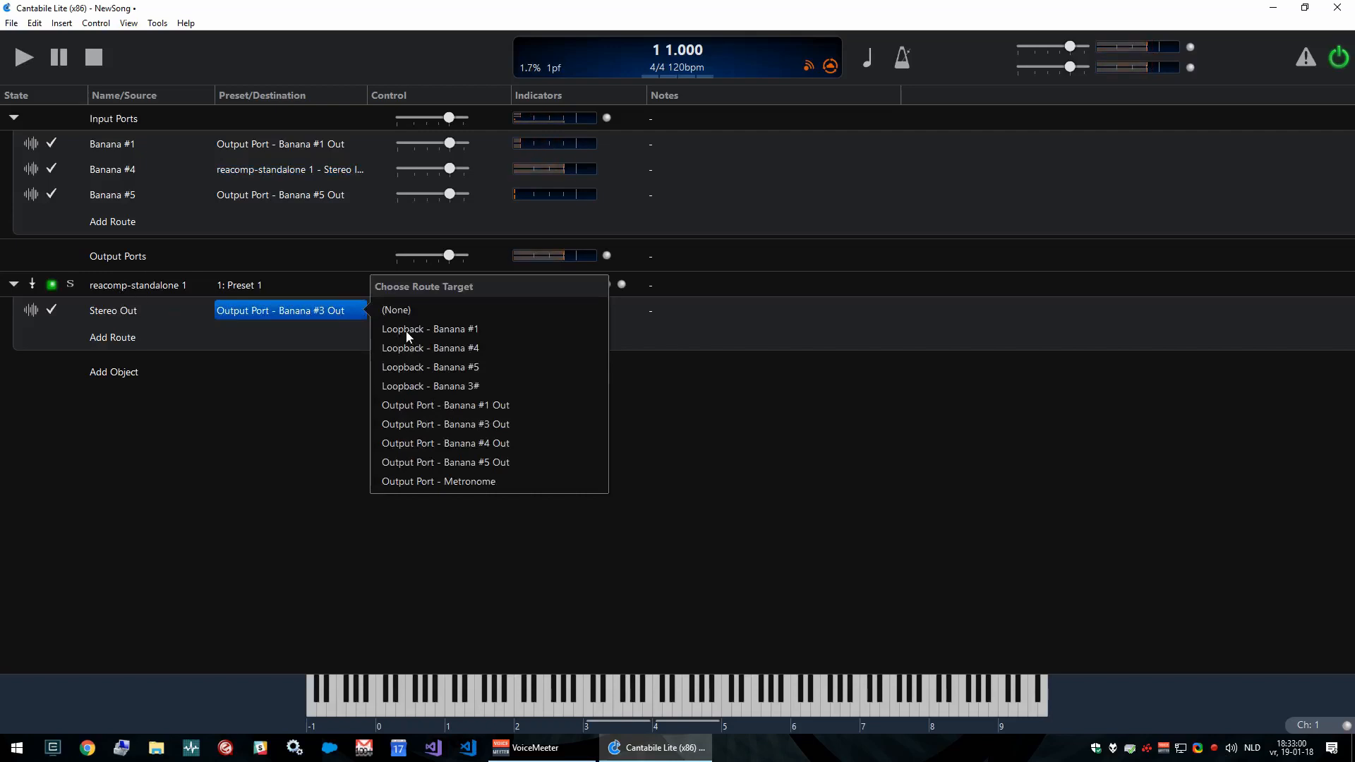
click(479, 461)
click(344, 309)
click(447, 444)
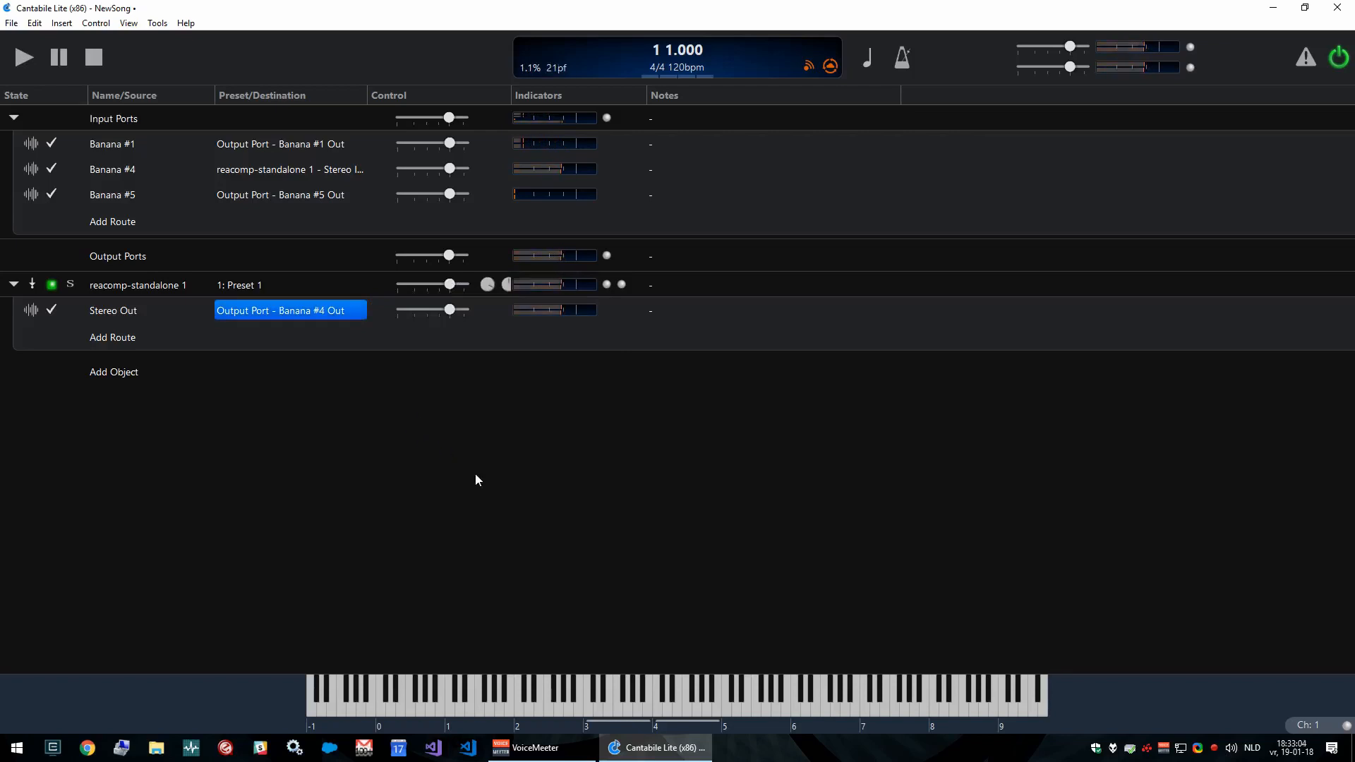
- Switch to VoiceMeeter to check the mixer, and minimize it again
click(564, 752)
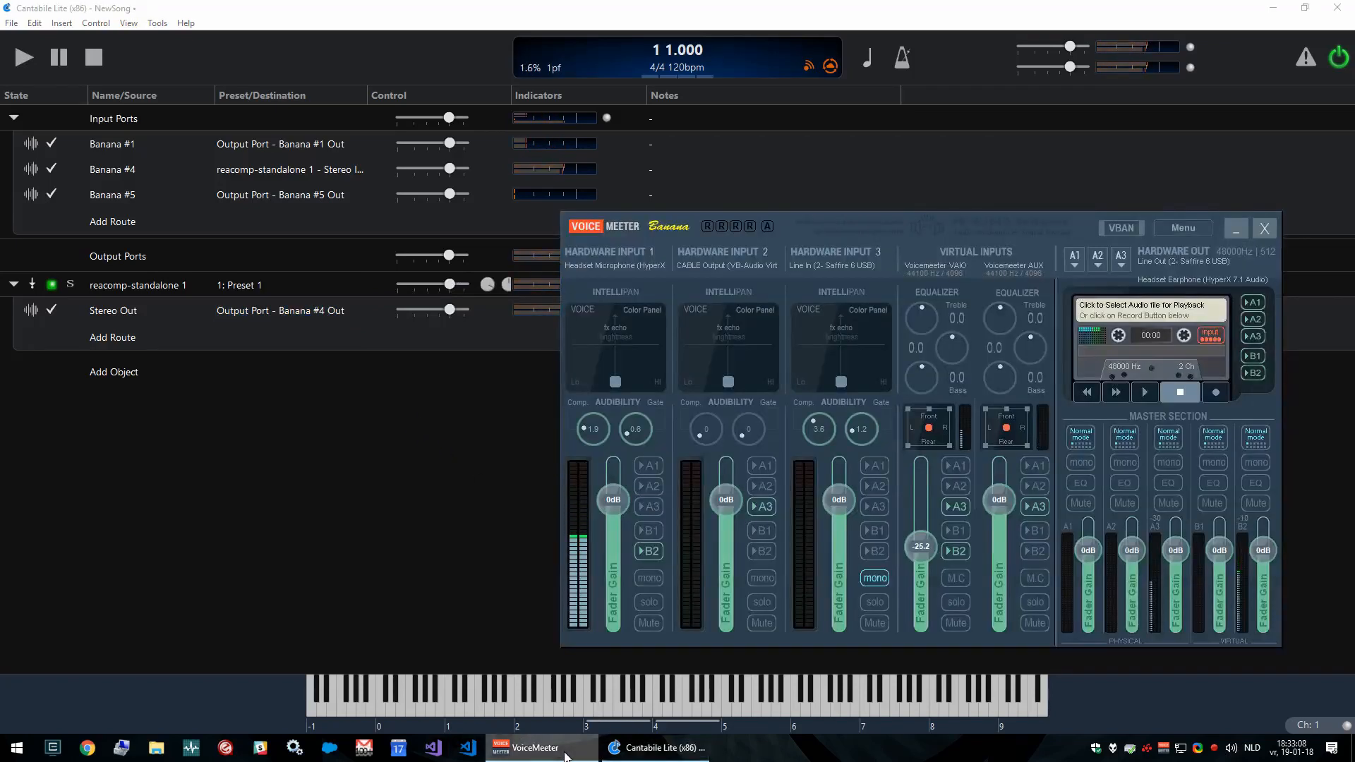
click(1235, 228)
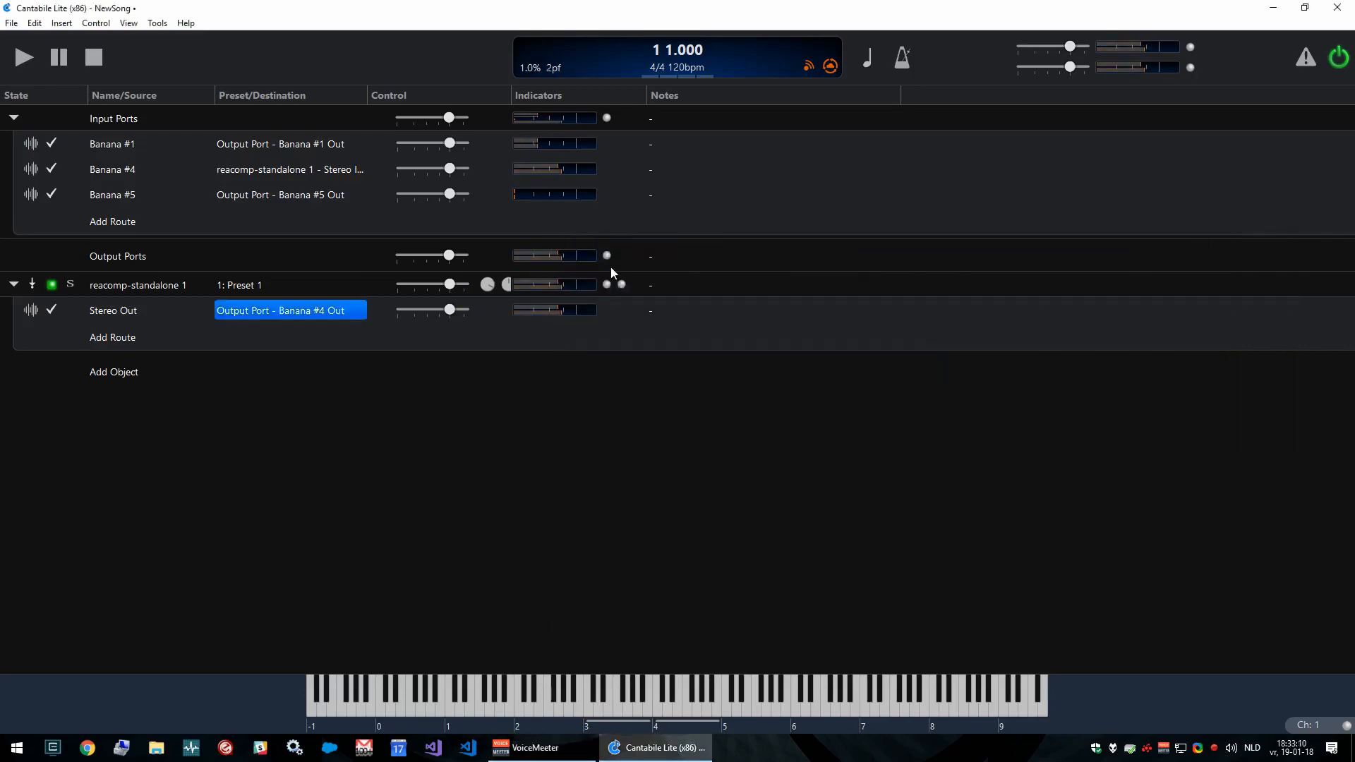
- Bring up VoiceMeeter beside the Cantabile routes to review its channel strips, and minimize the mixer
click(534, 747)
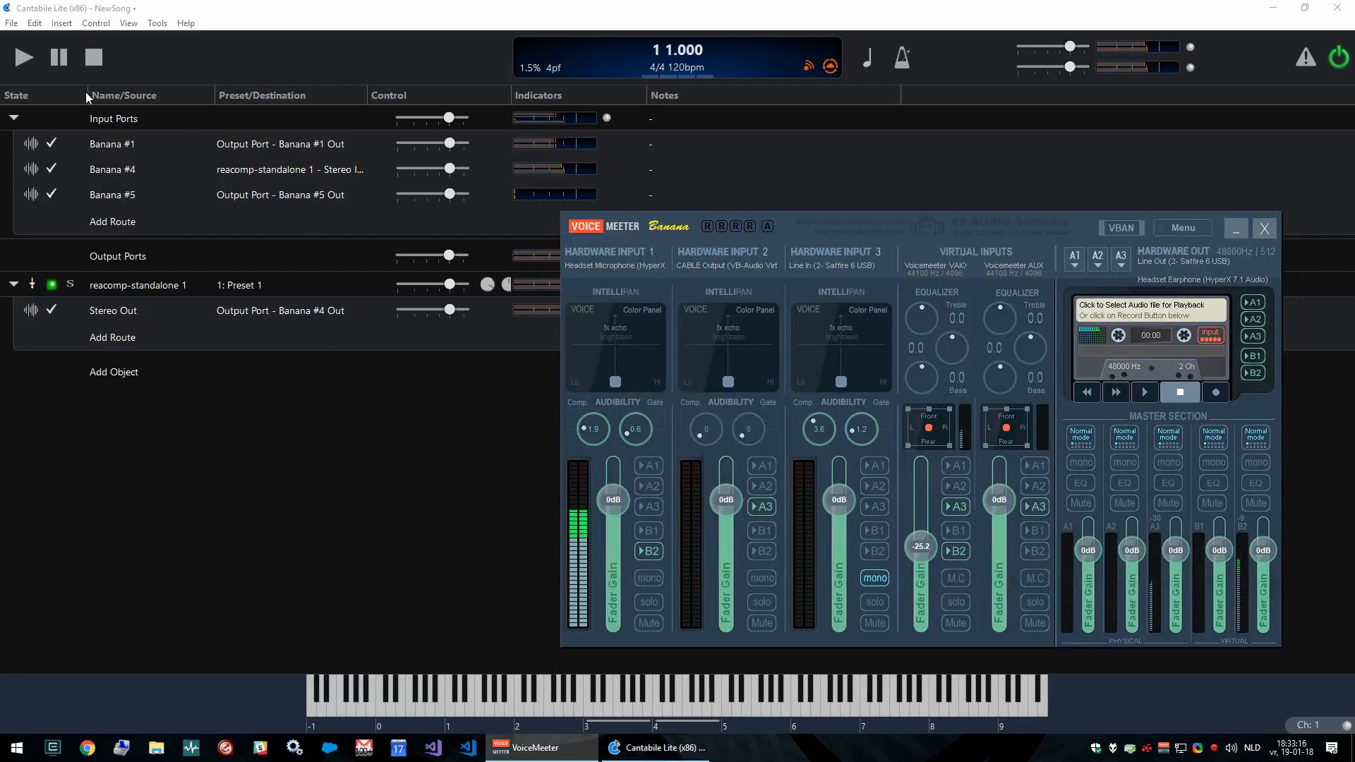
click(251, 4)
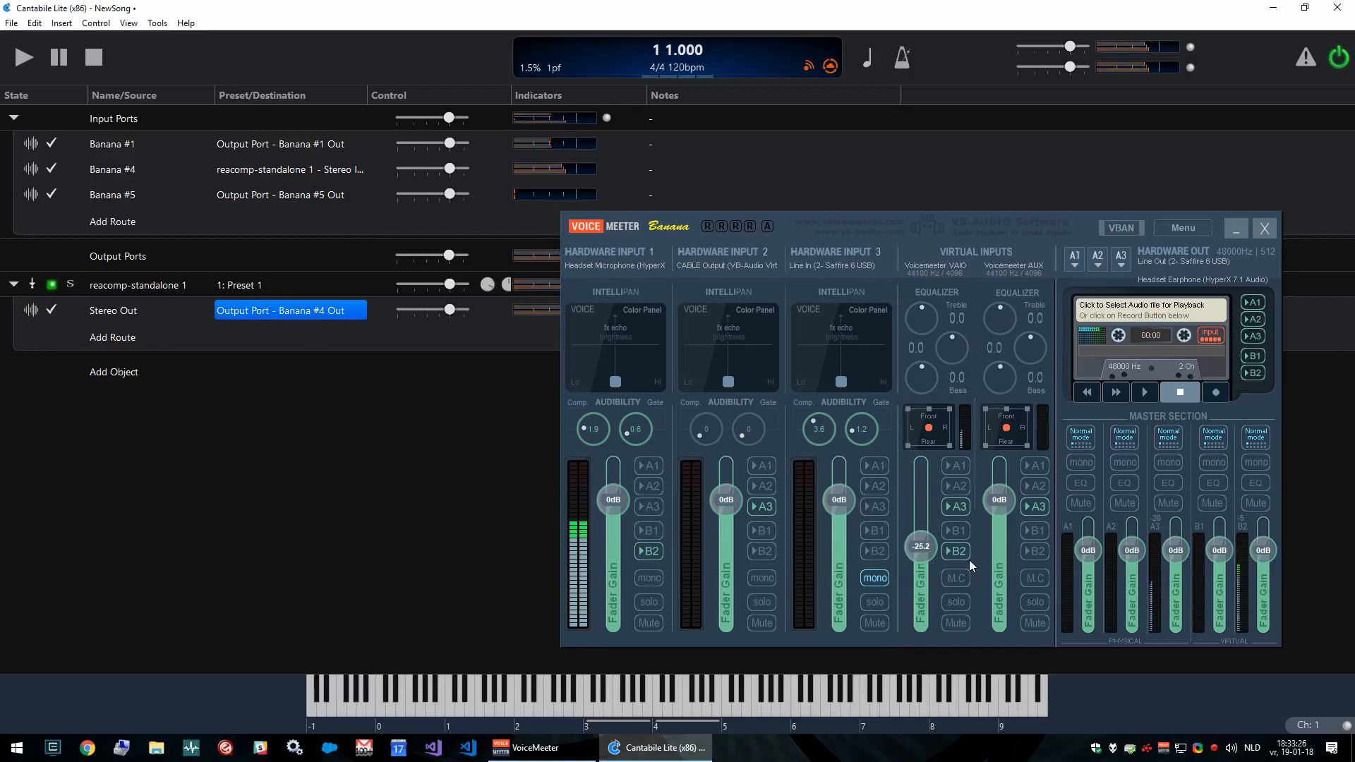
click(1229, 234)
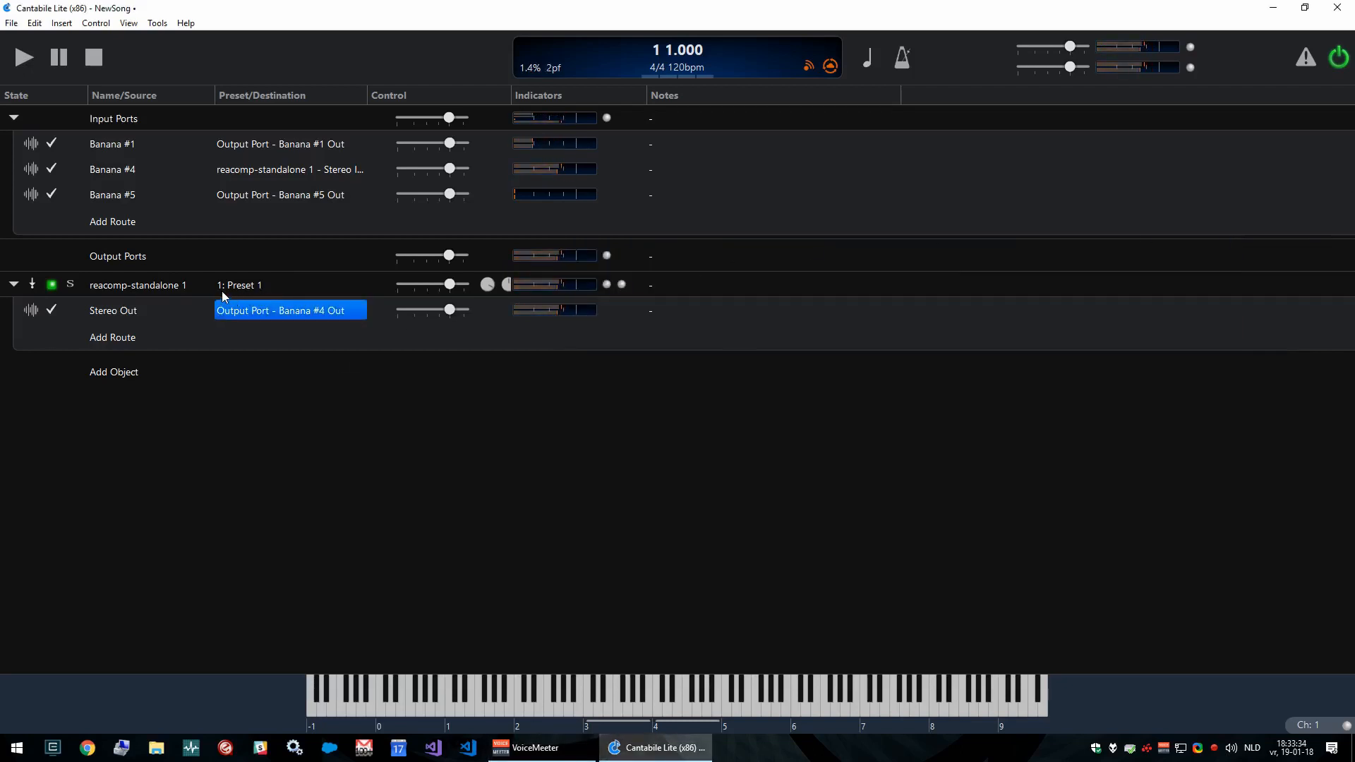
click(162, 286)
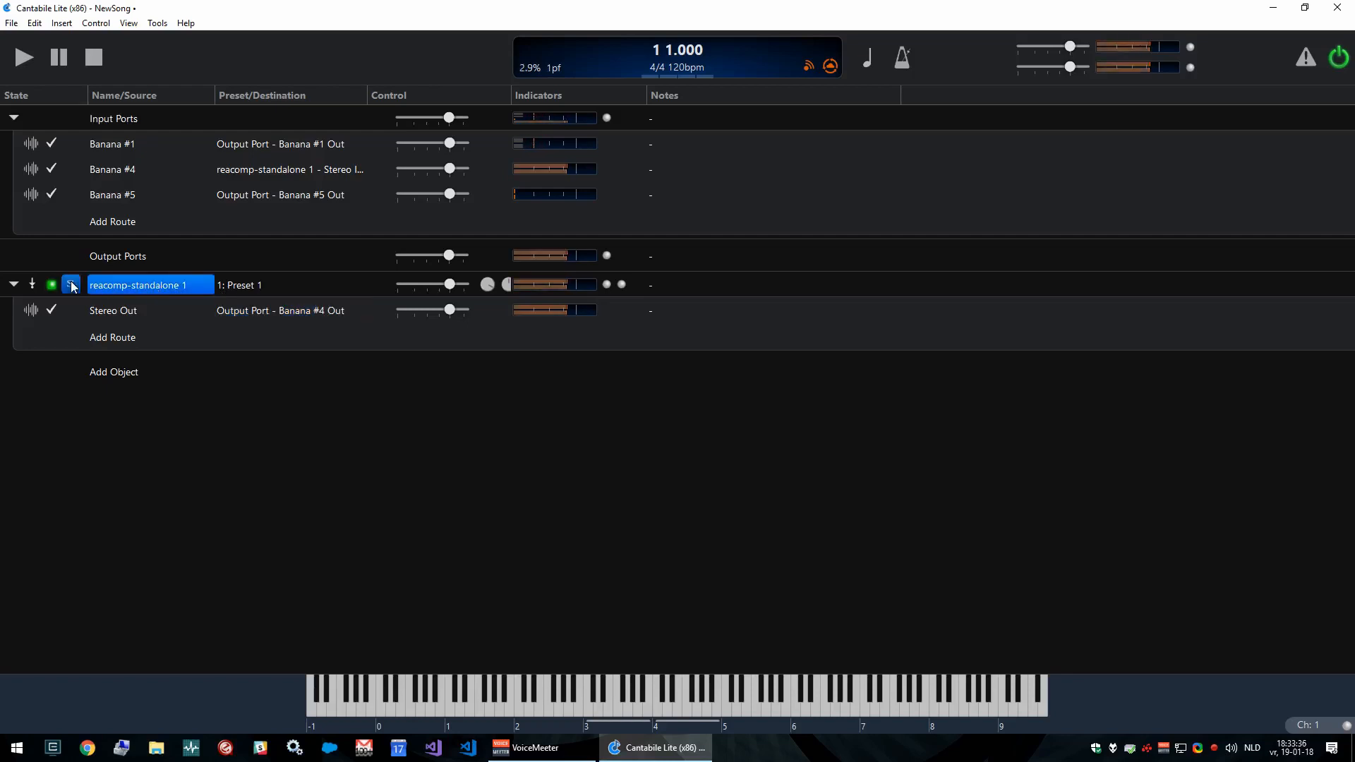
click(97, 286)
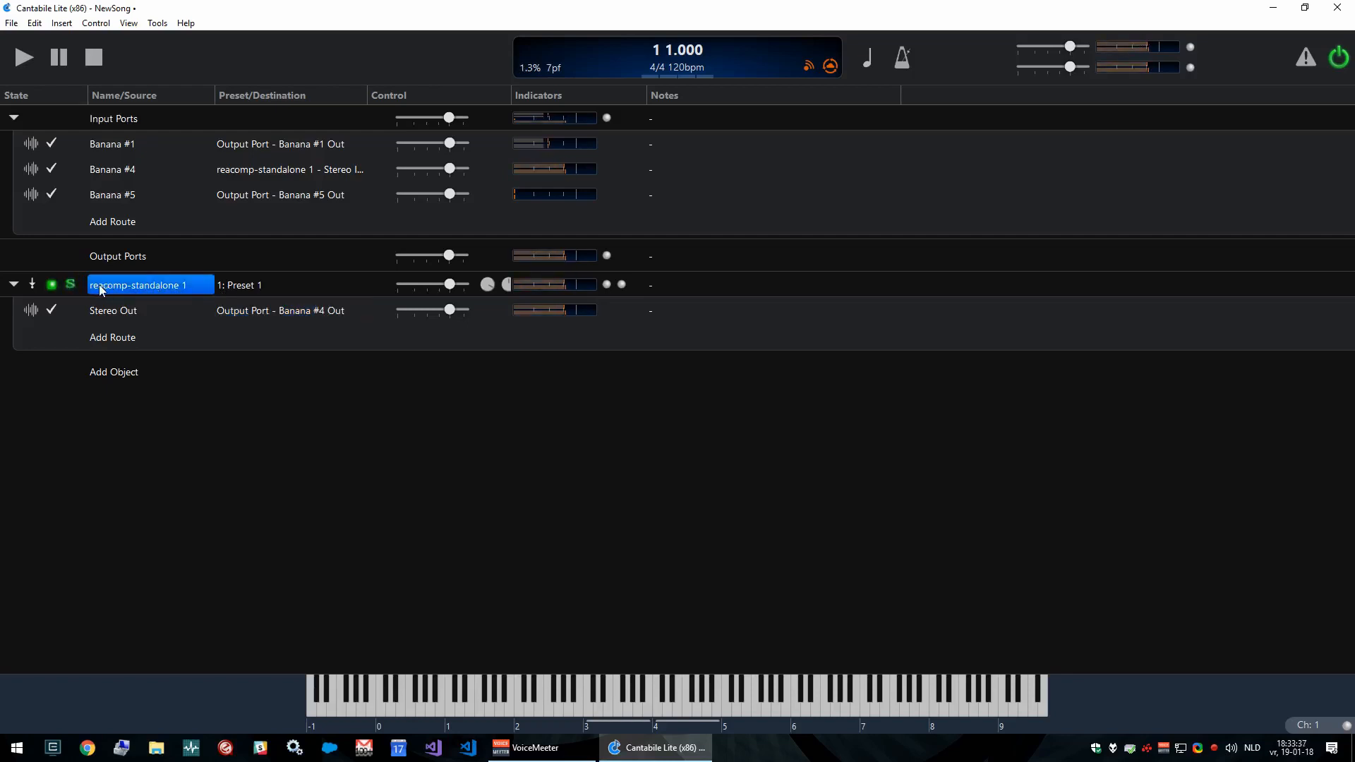
right_click(200, 291)
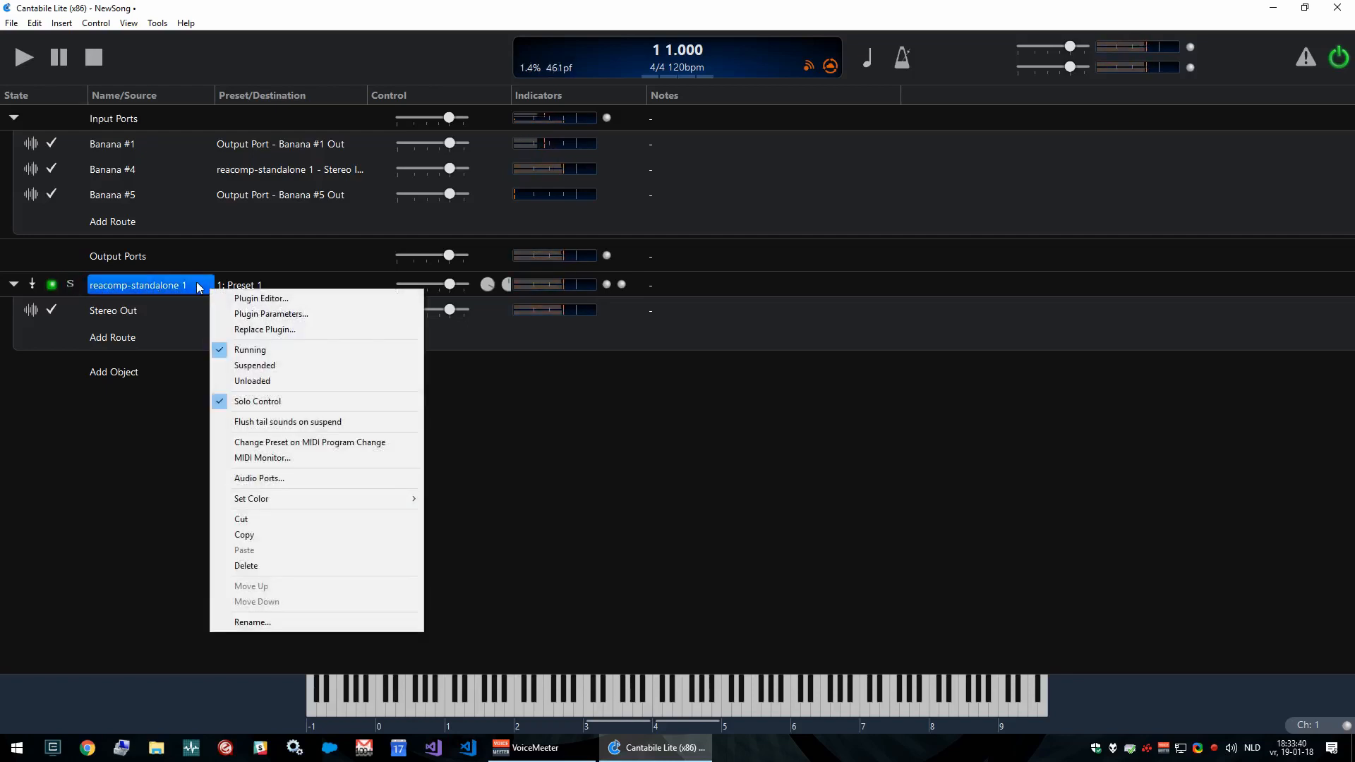
click(156, 443)
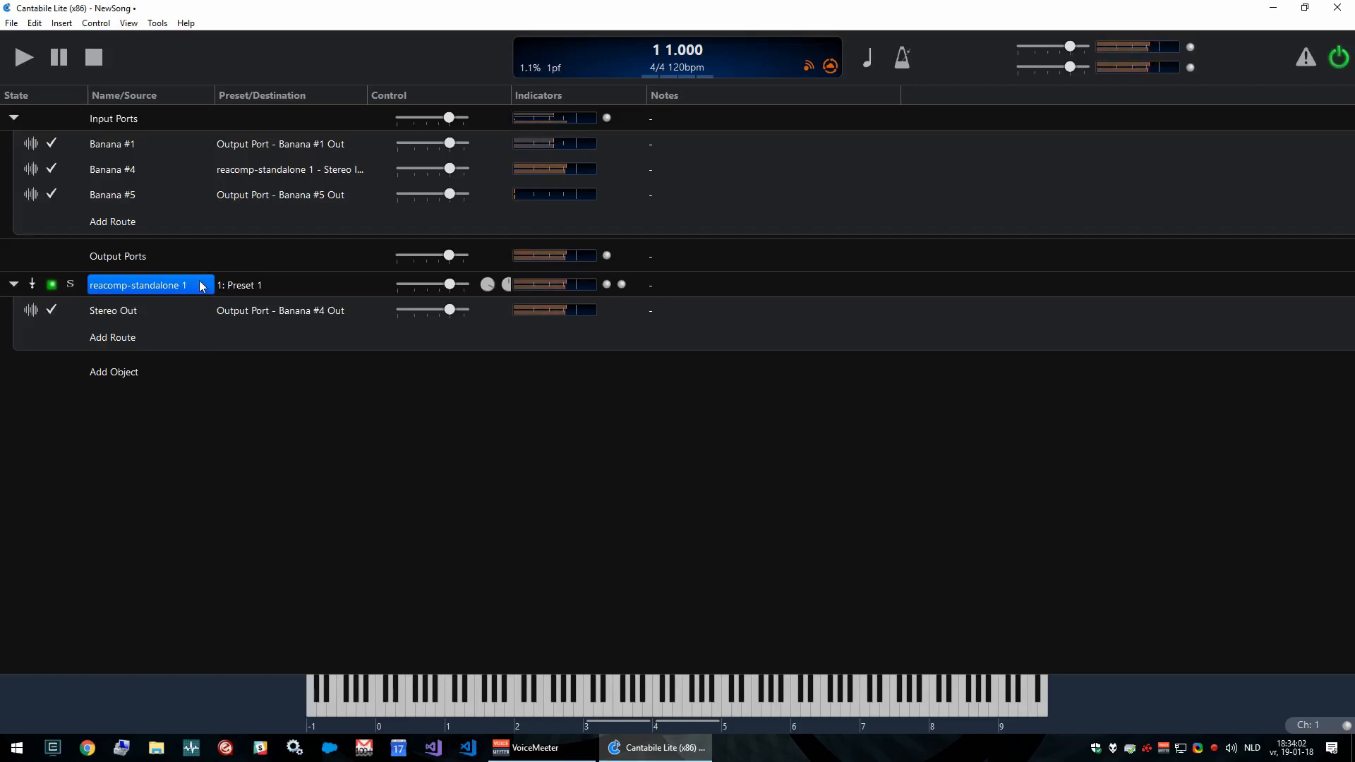
- Examine the audio ports of reacomp-standalone 1, comparing the Stereo In 1 and Stereo In 2 assignments, and close the port list
right_click(161, 289)
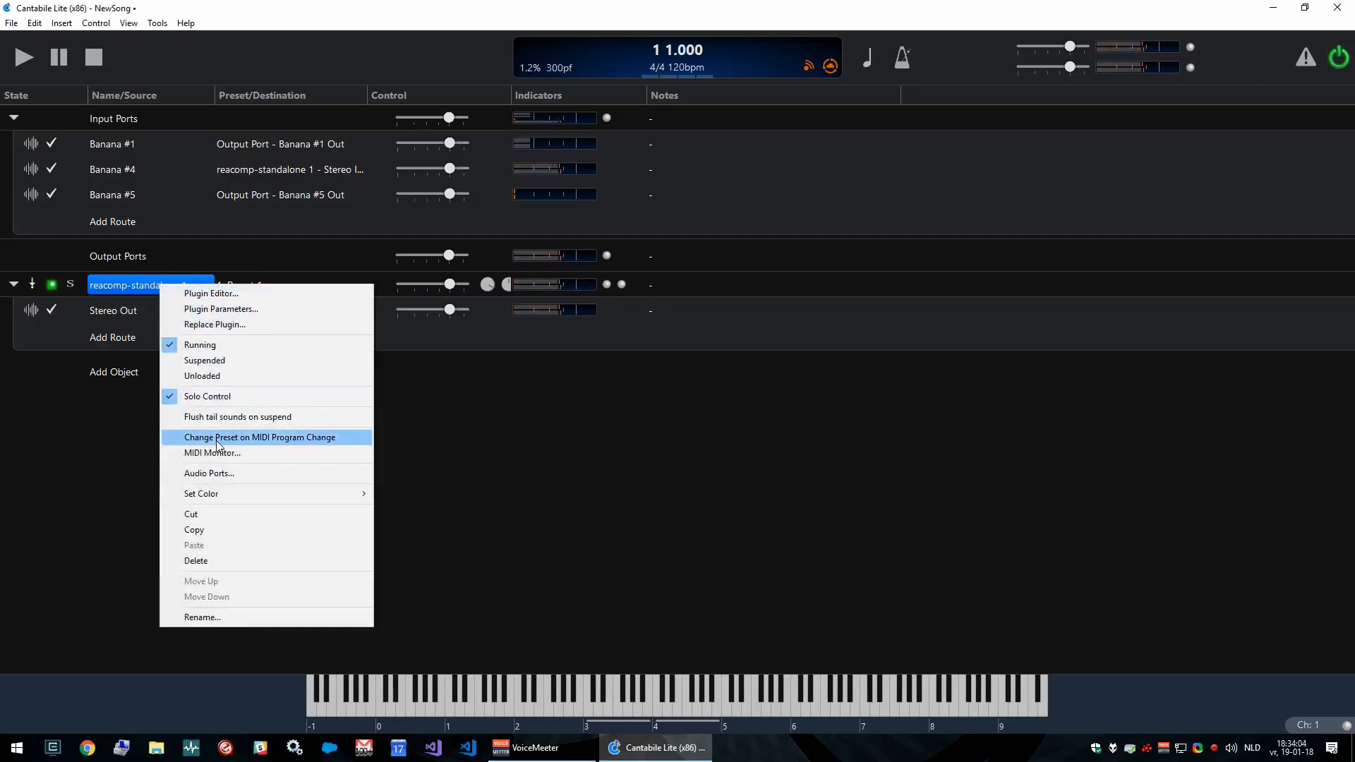
click(211, 473)
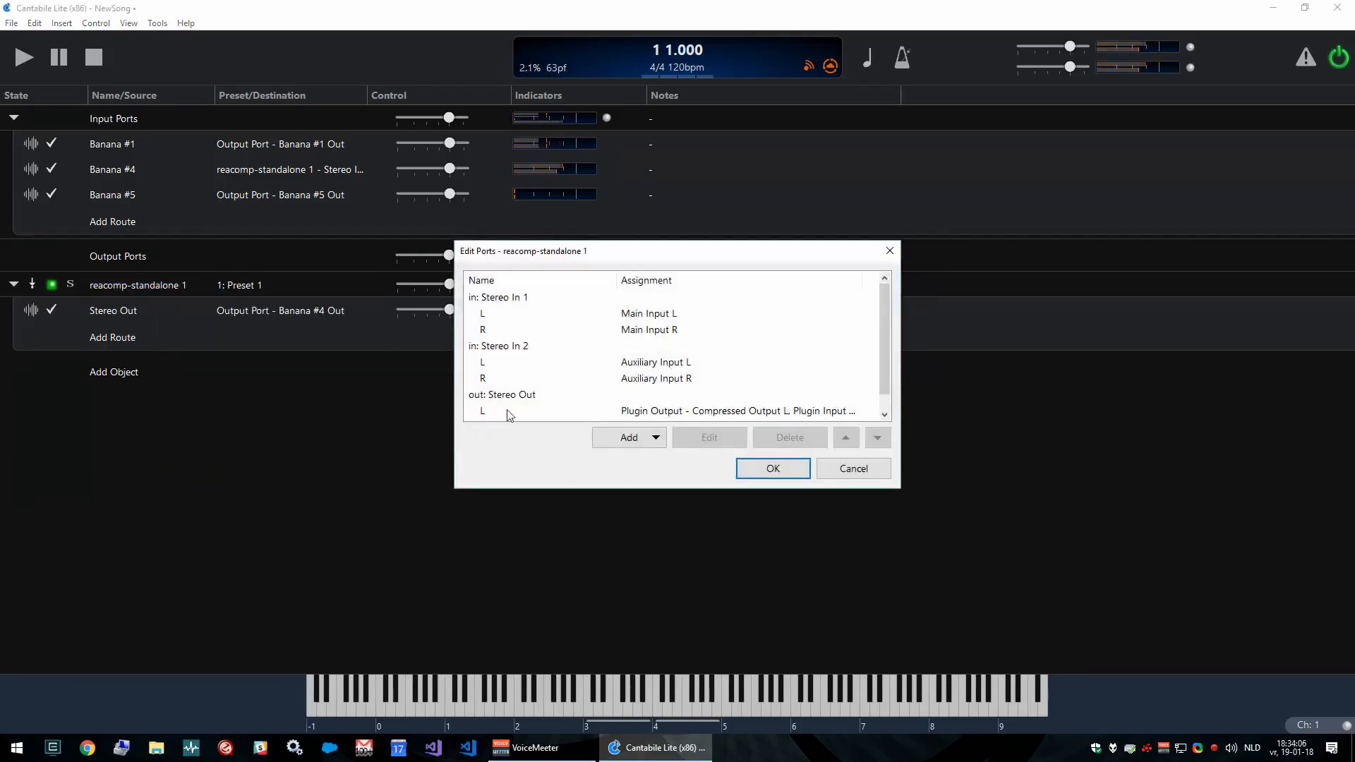
drag(583, 251, 598, 251)
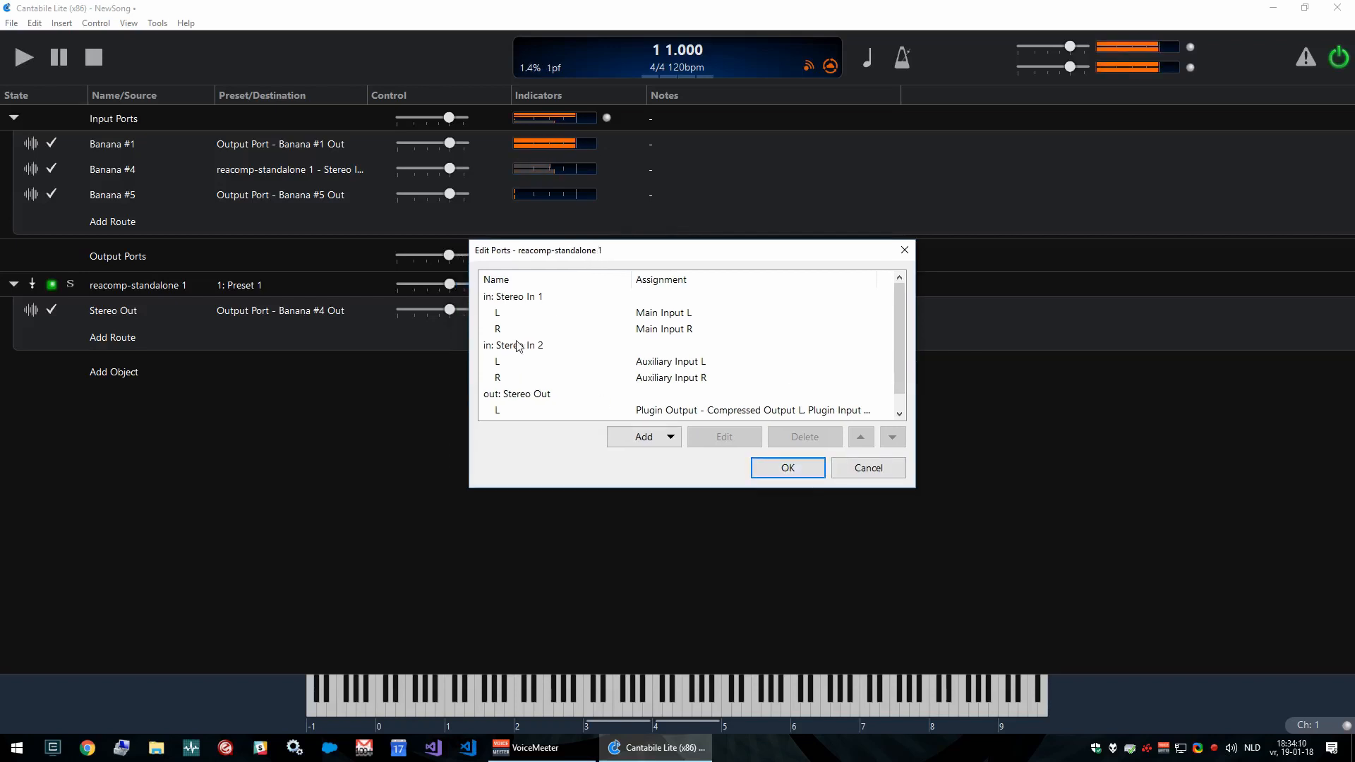
drag(616, 253, 644, 306)
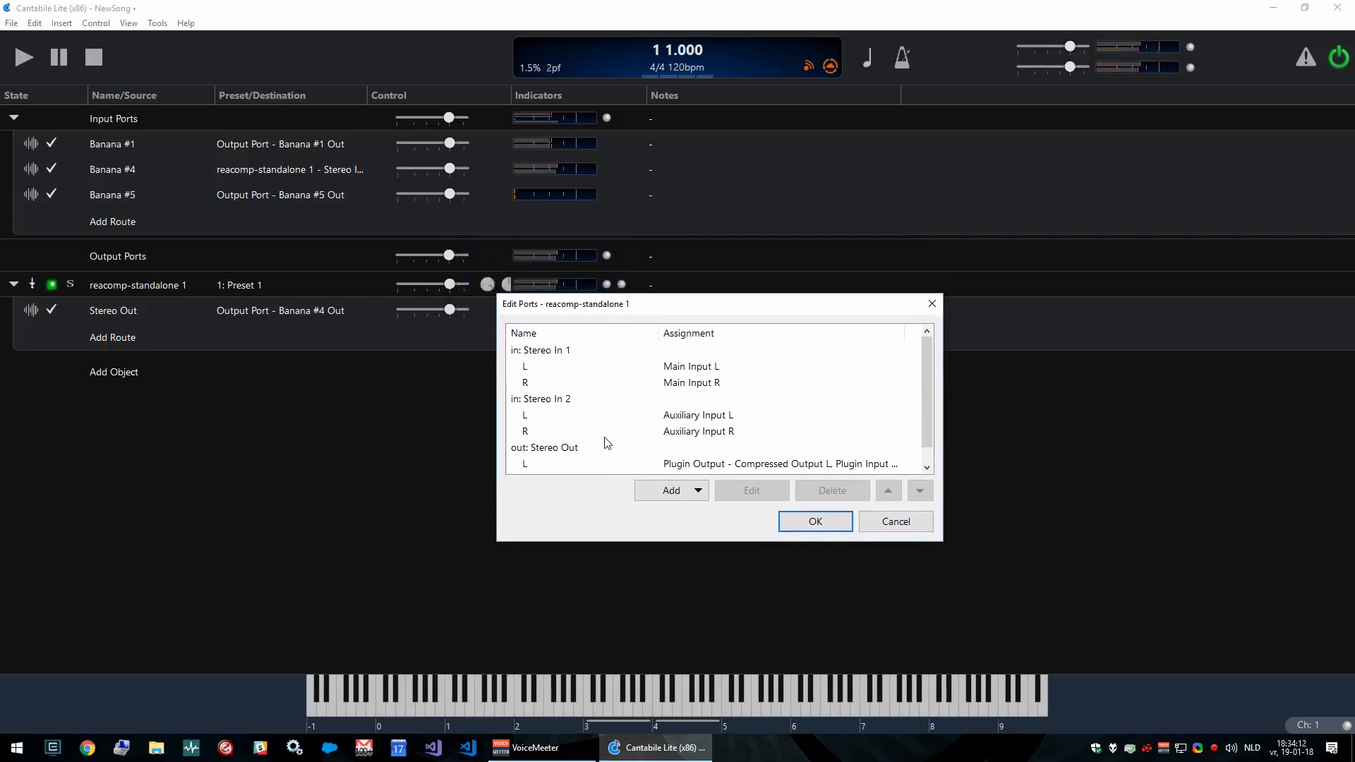
click(552, 401)
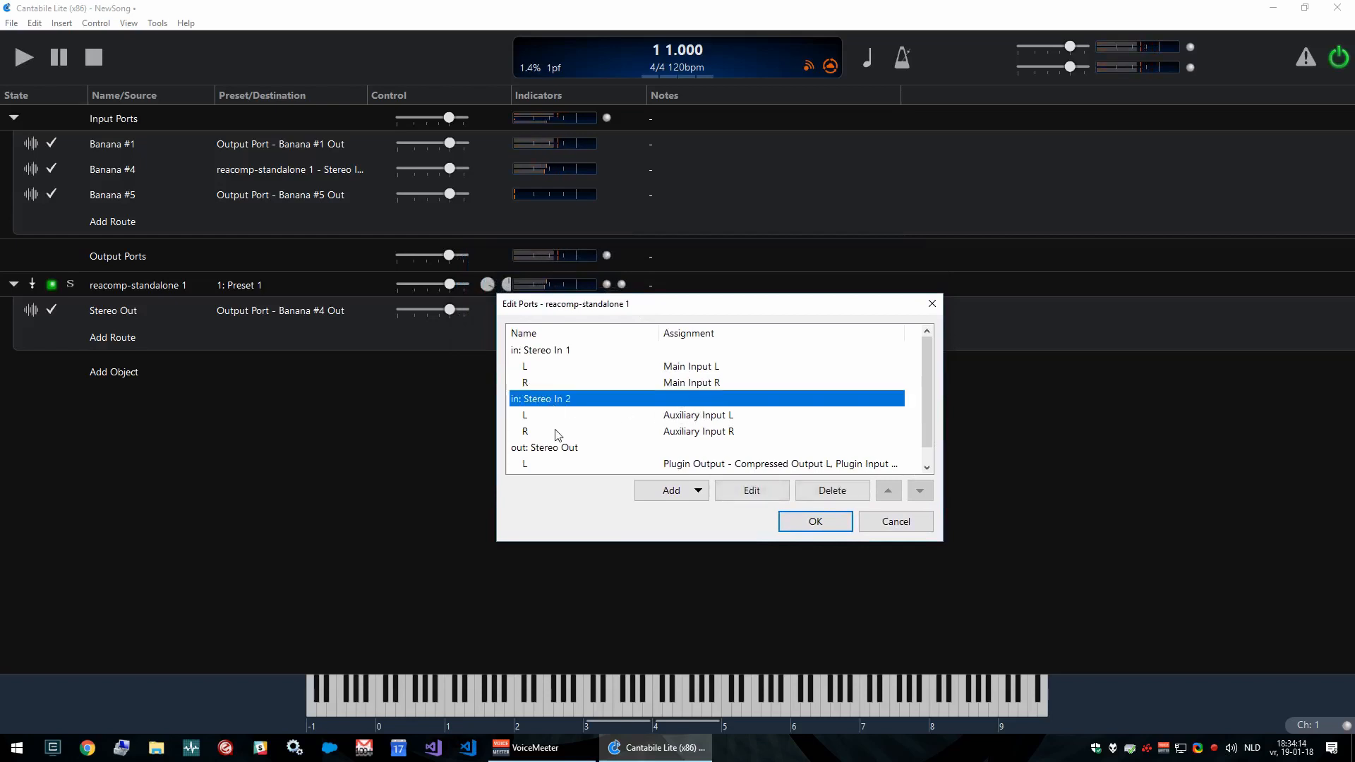
click(551, 432)
click(549, 415)
click(549, 399)
click(553, 365)
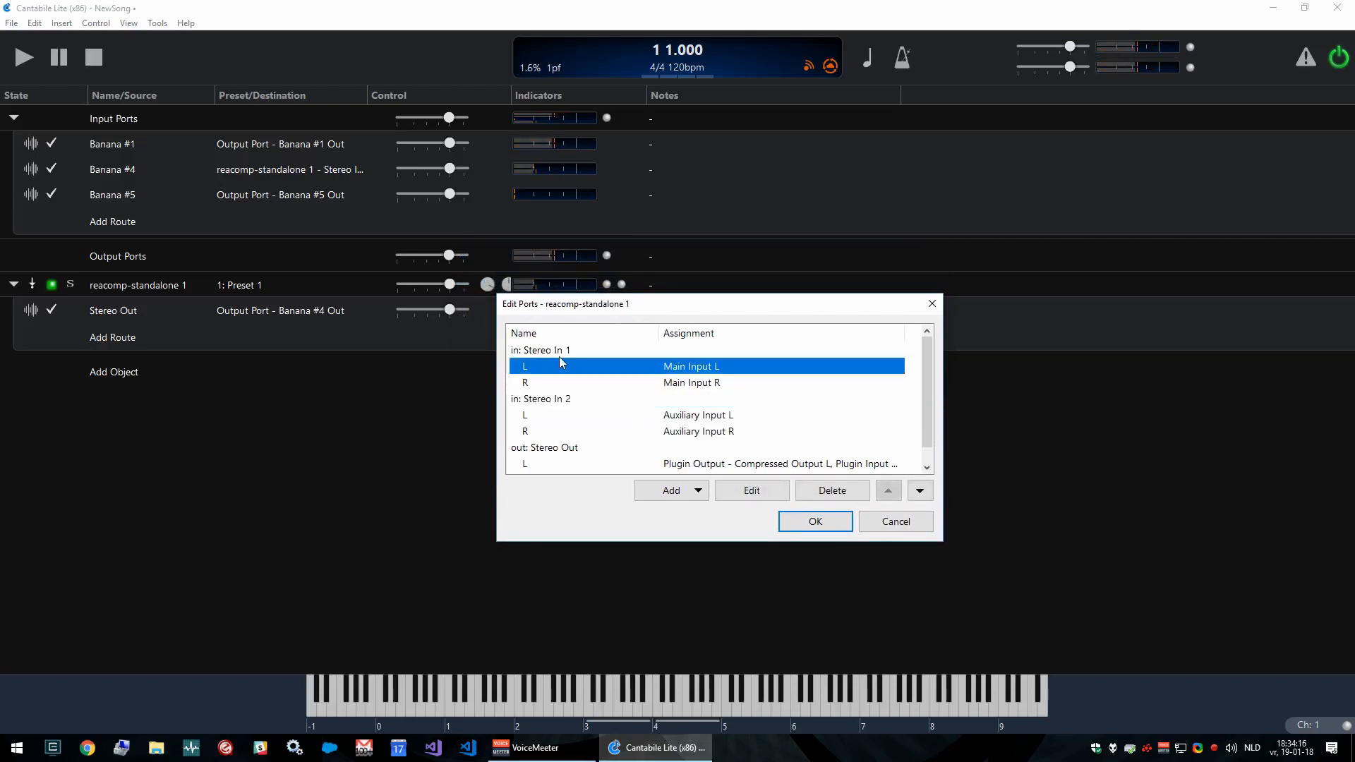
click(545, 351)
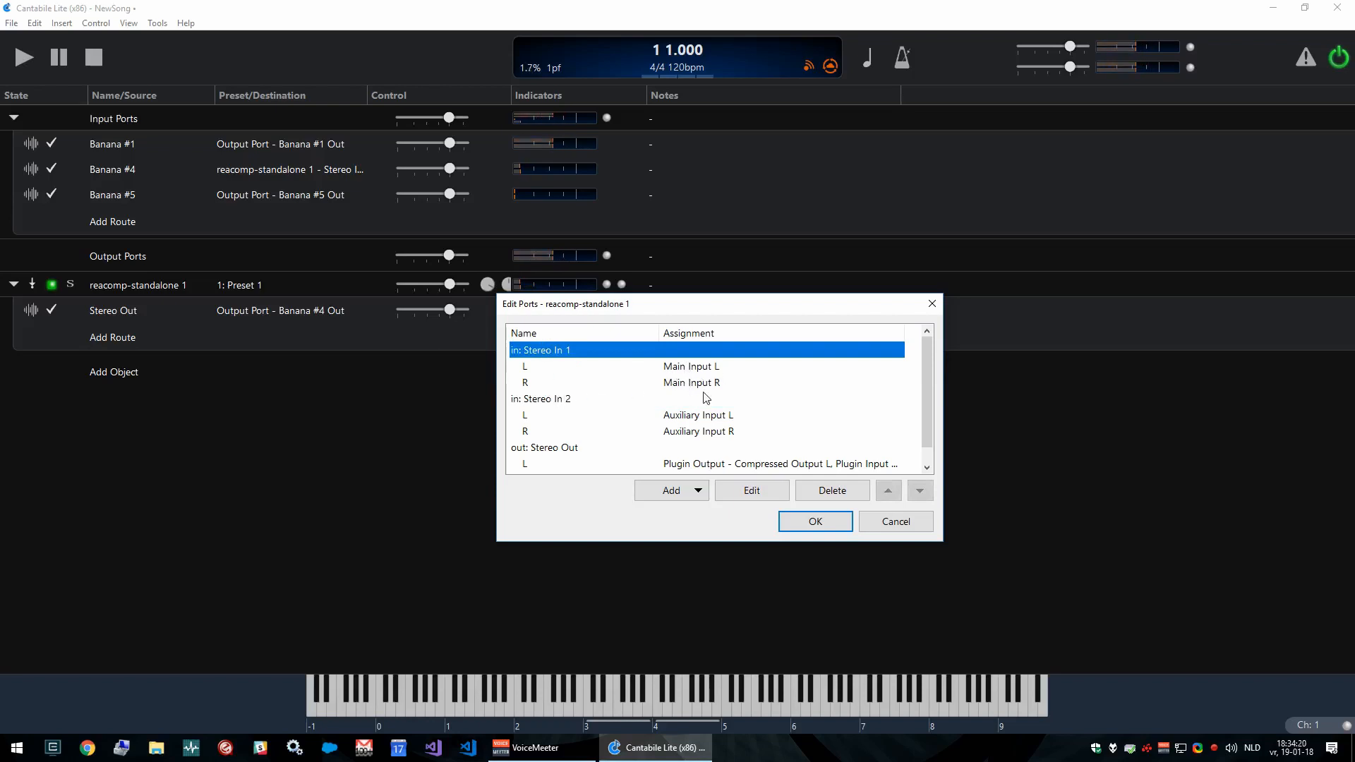
click(550, 400)
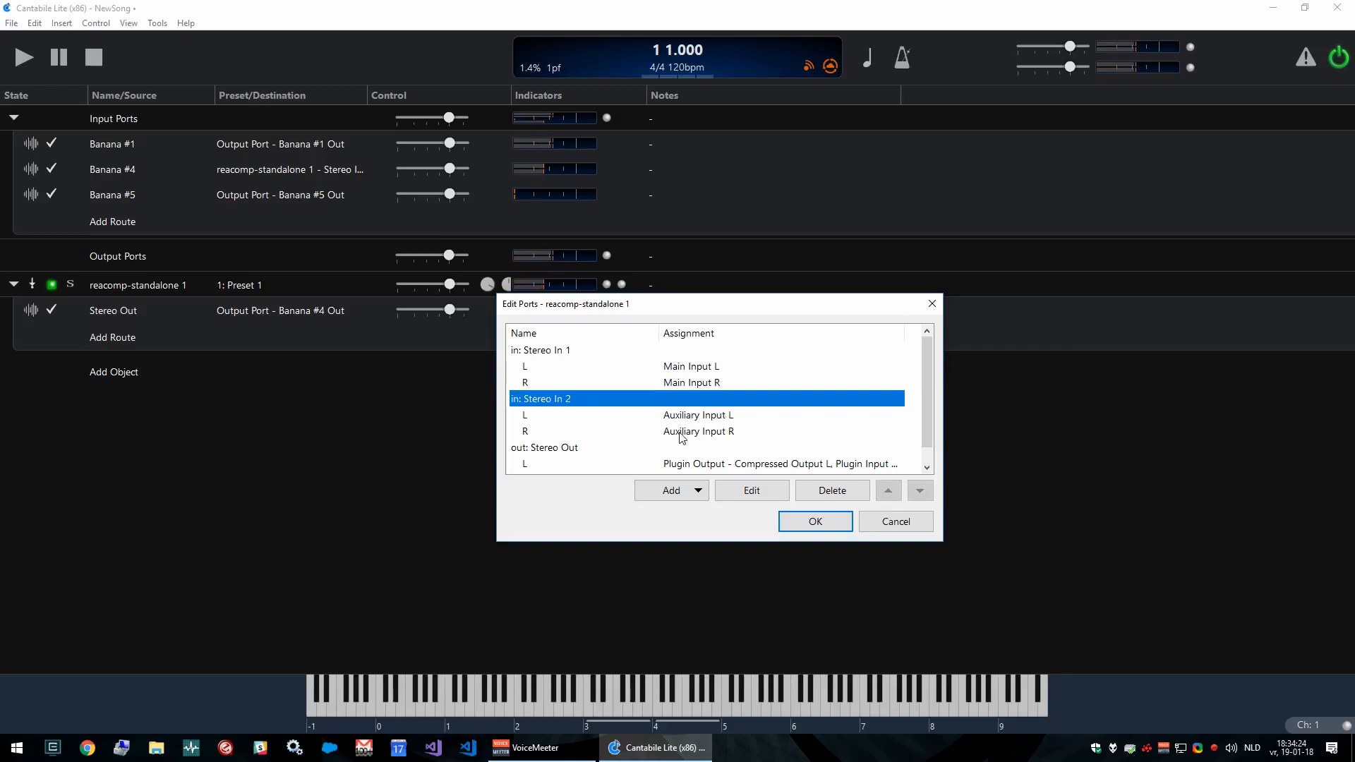
click(816, 522)
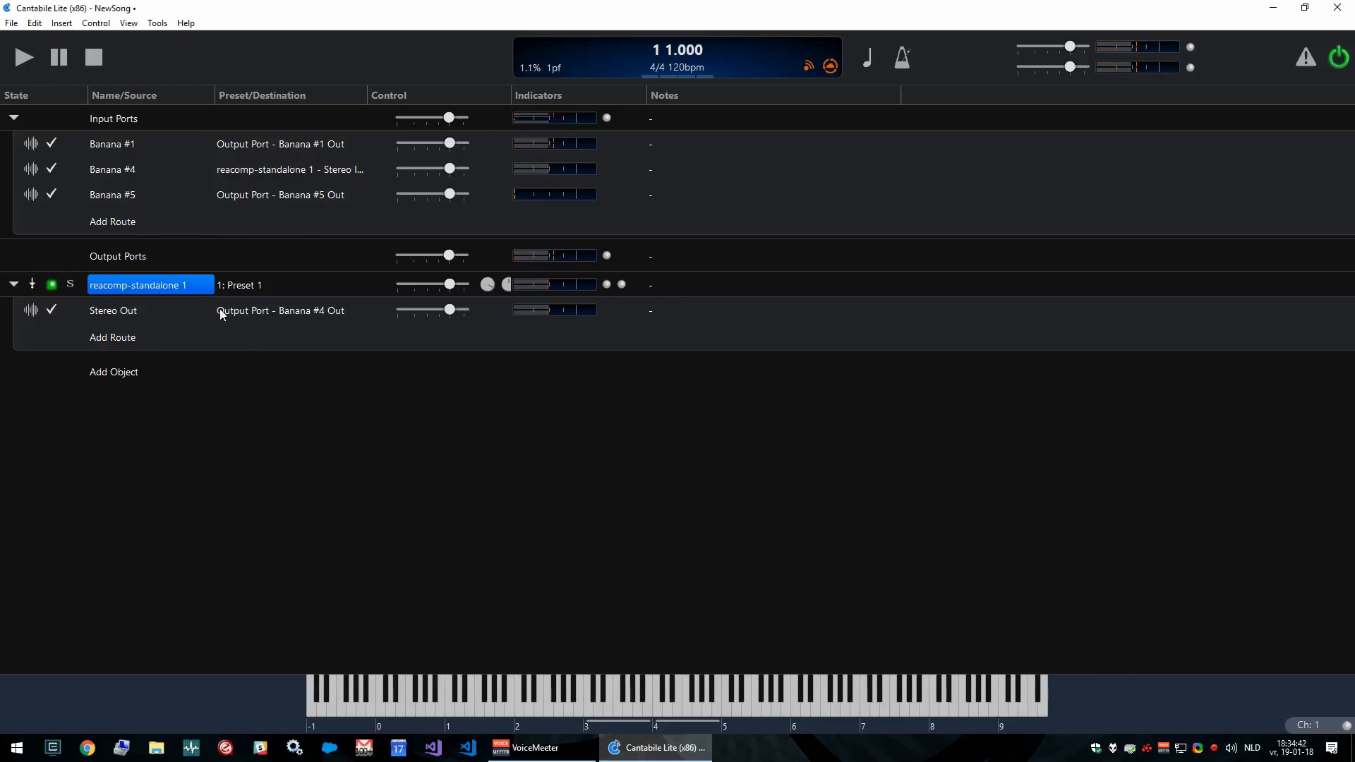
- Check the channels in VoiceMeeter, minimize it, and add a second input route from Banana #1 in Cantabile
click(530, 750)
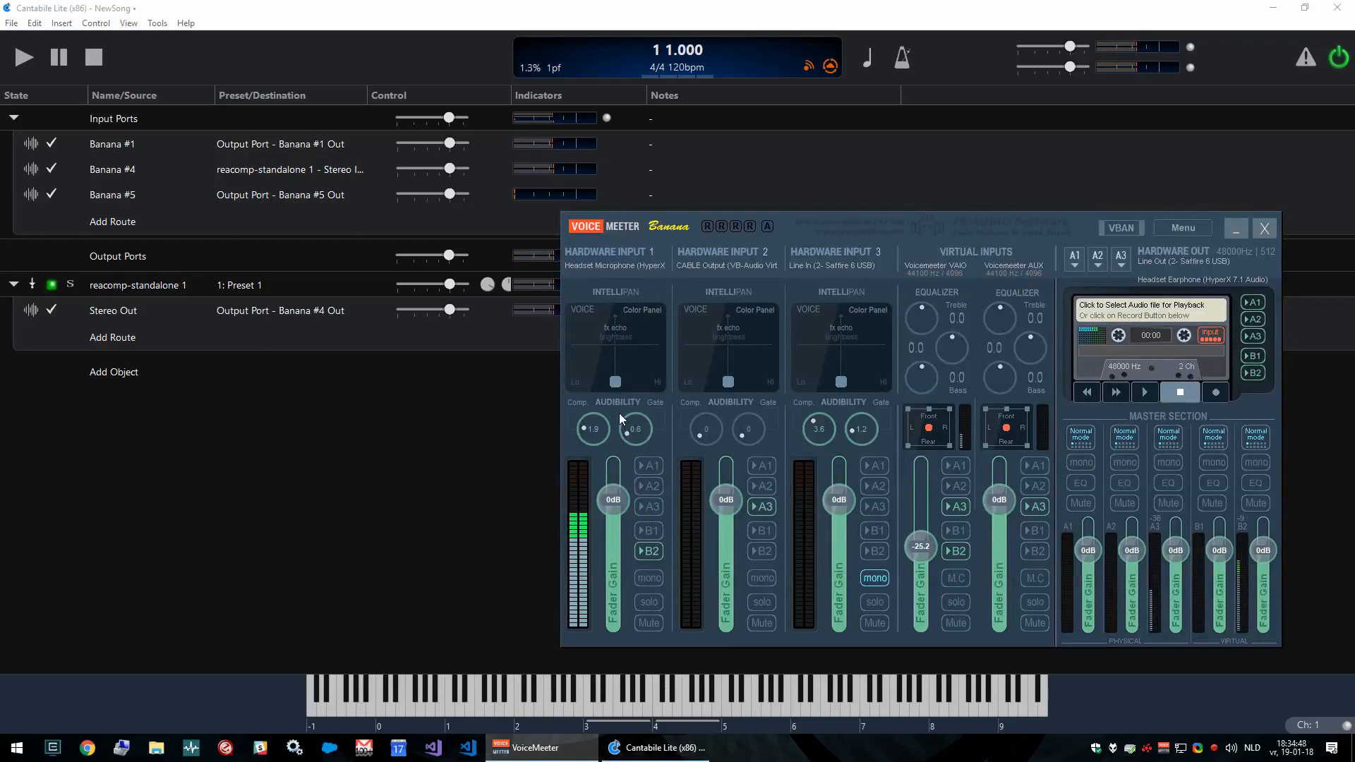
click(1235, 229)
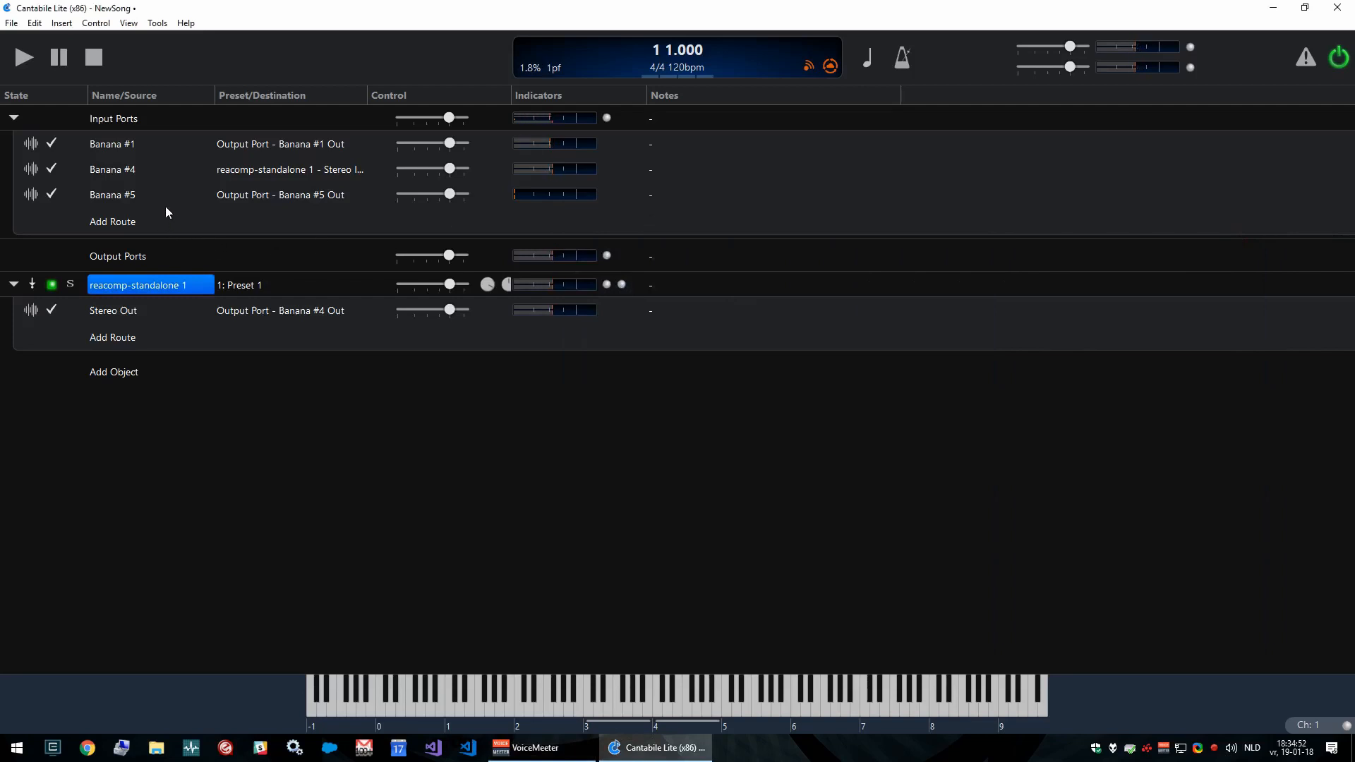
click(134, 222)
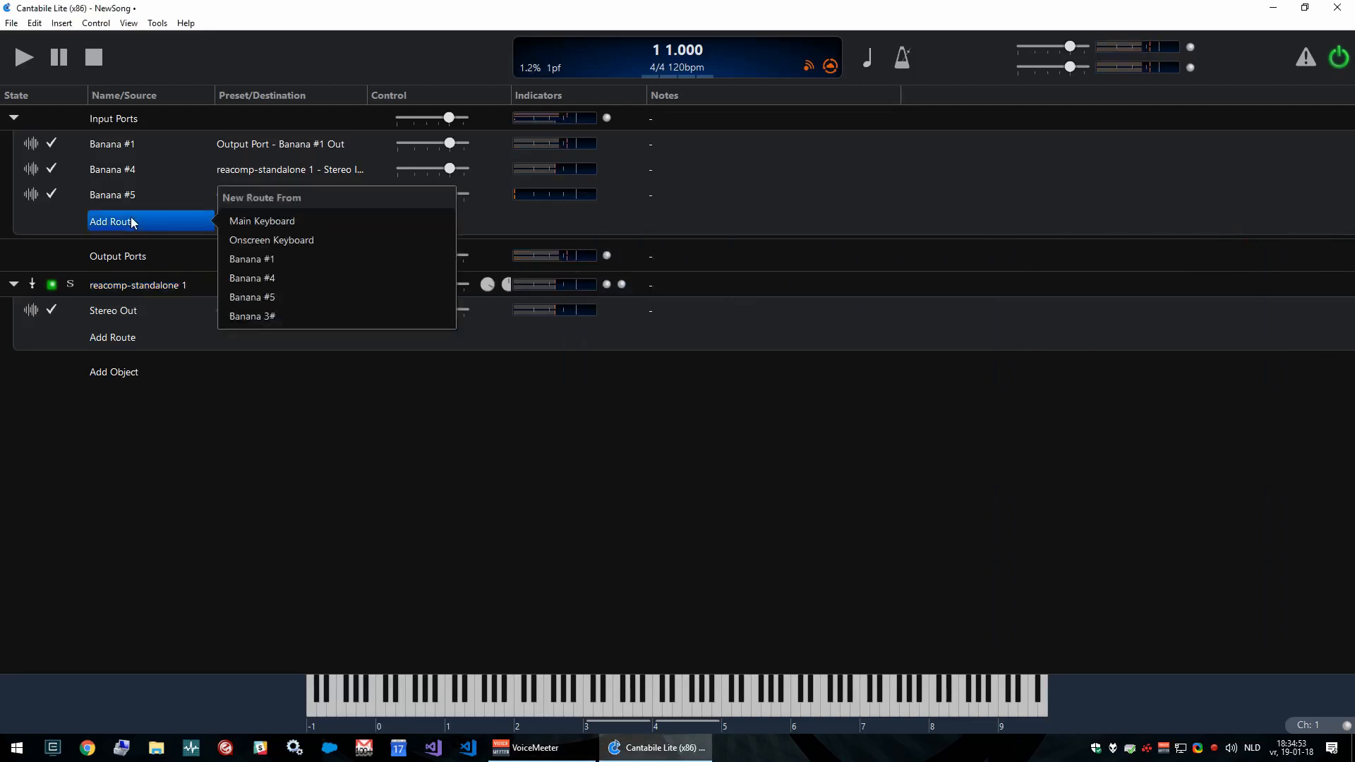
click(261, 260)
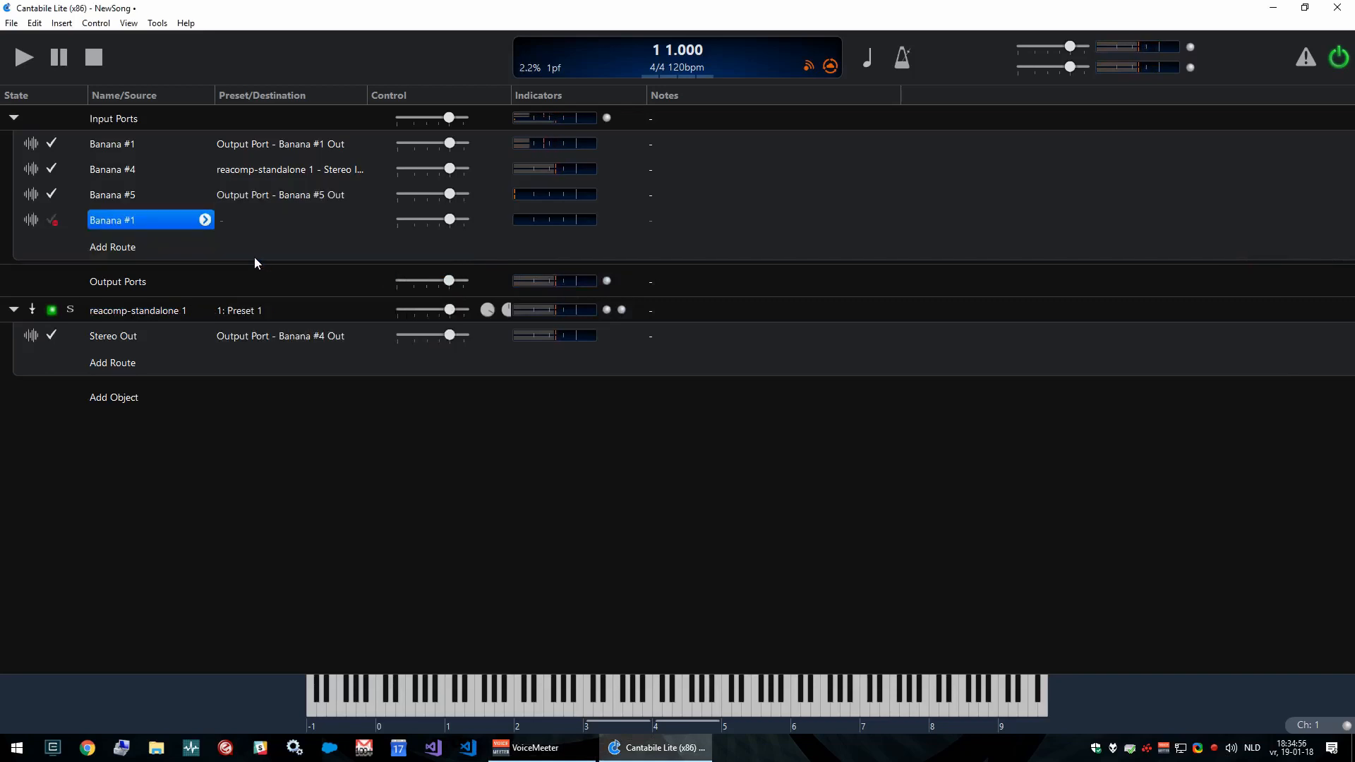
click(227, 222)
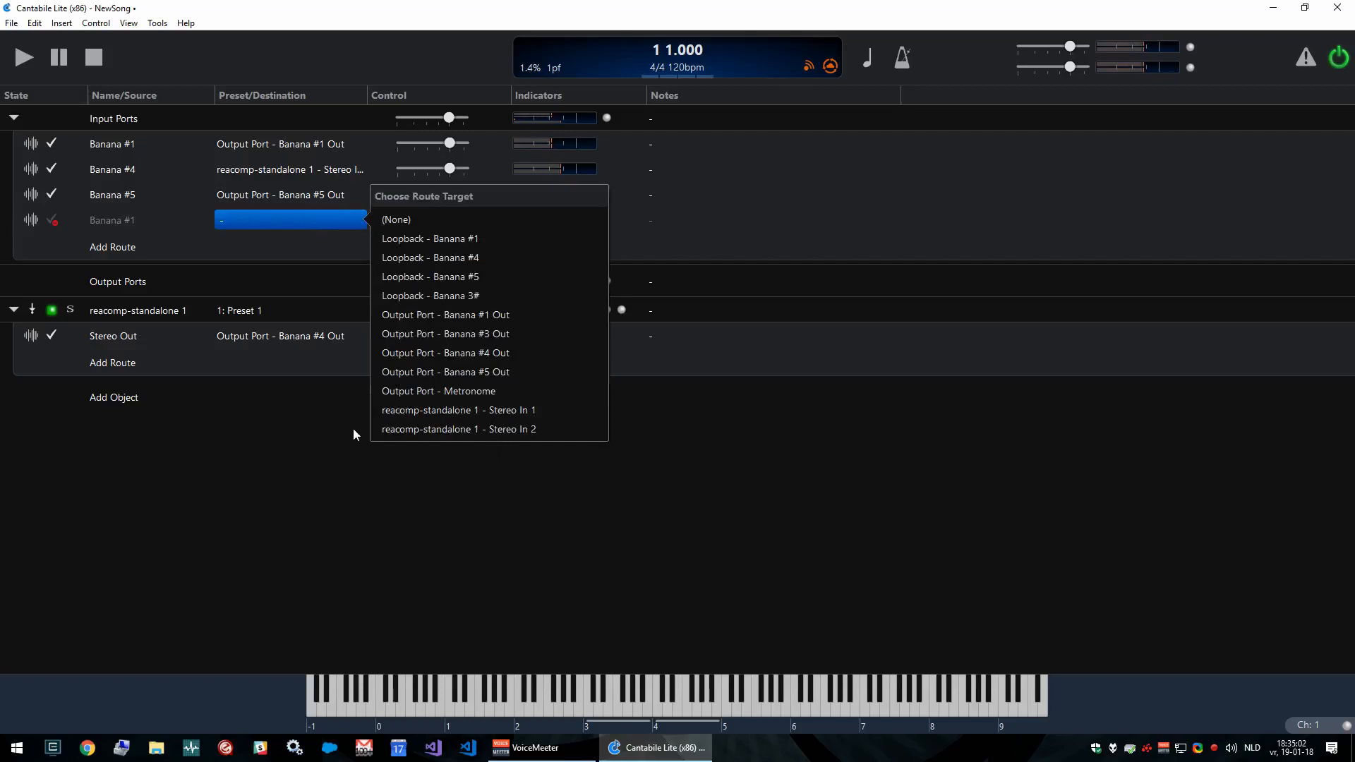
click(232, 434)
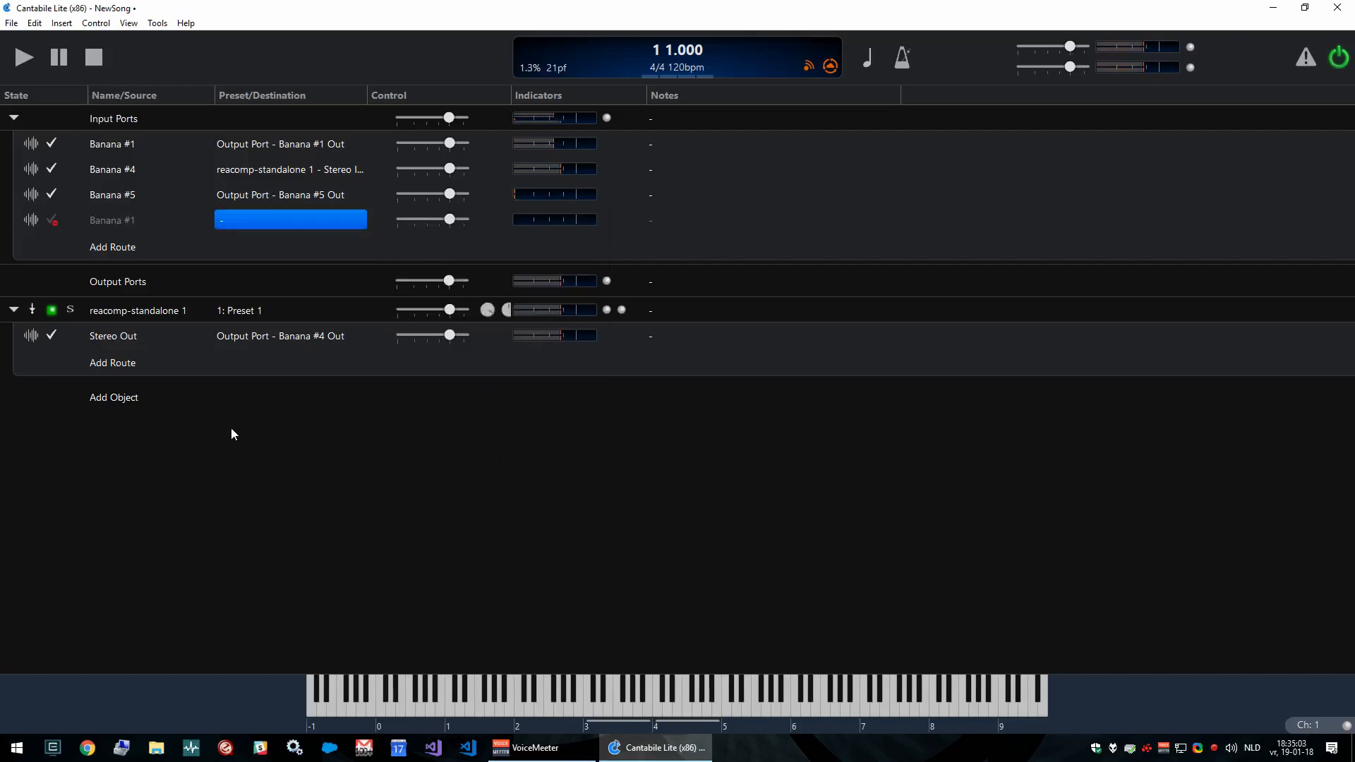
- Rename the Stereo In 2 audio port of reacomp-standalone 1 as Sidechain
right_click(161, 310)
click(256, 498)
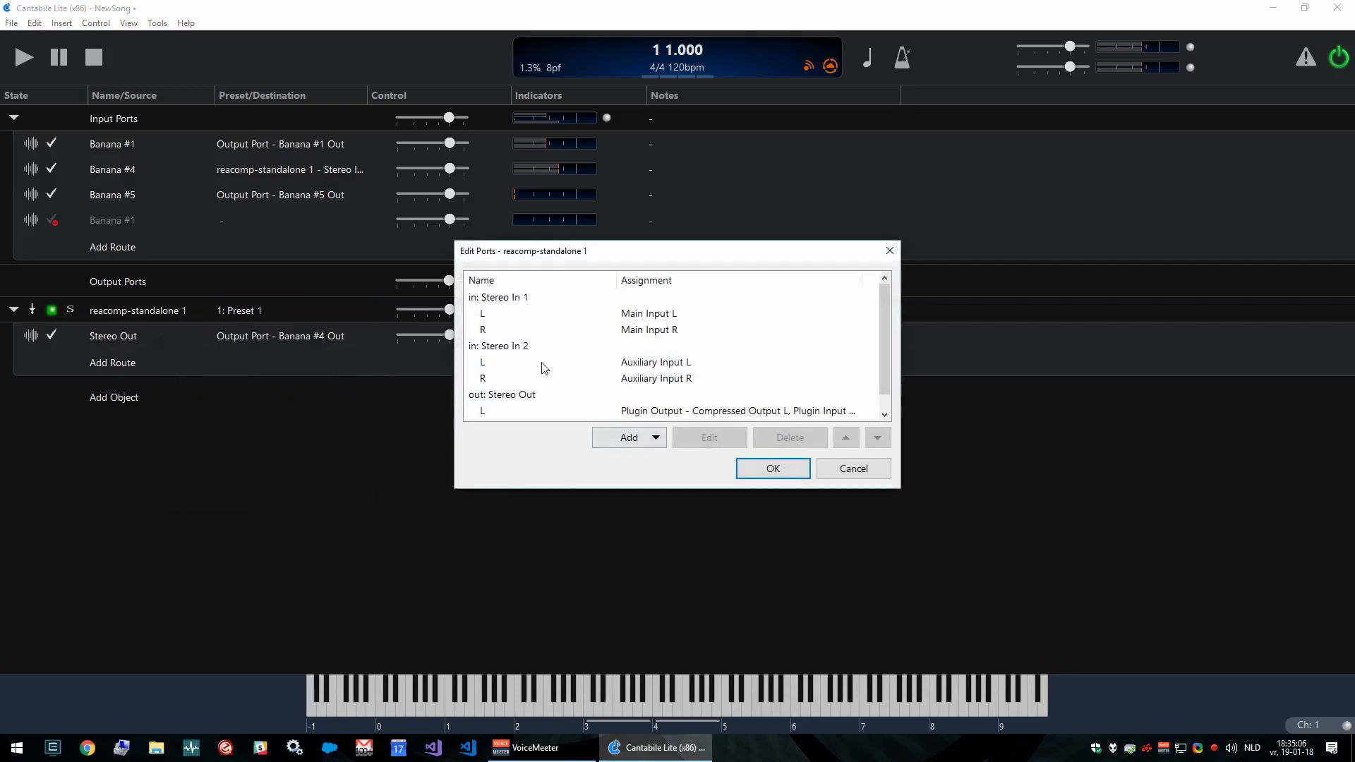
click(516, 346)
double_click(517, 346)
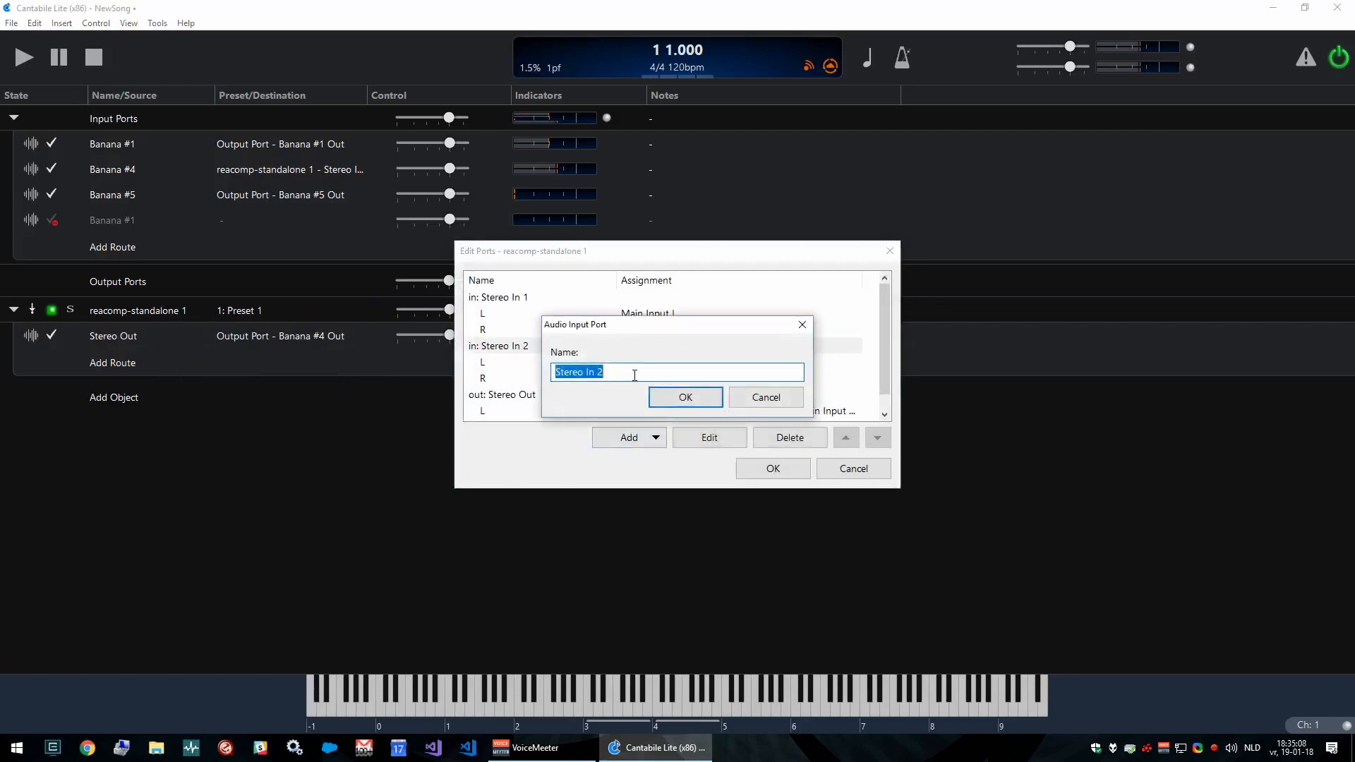
text(Sidechain)
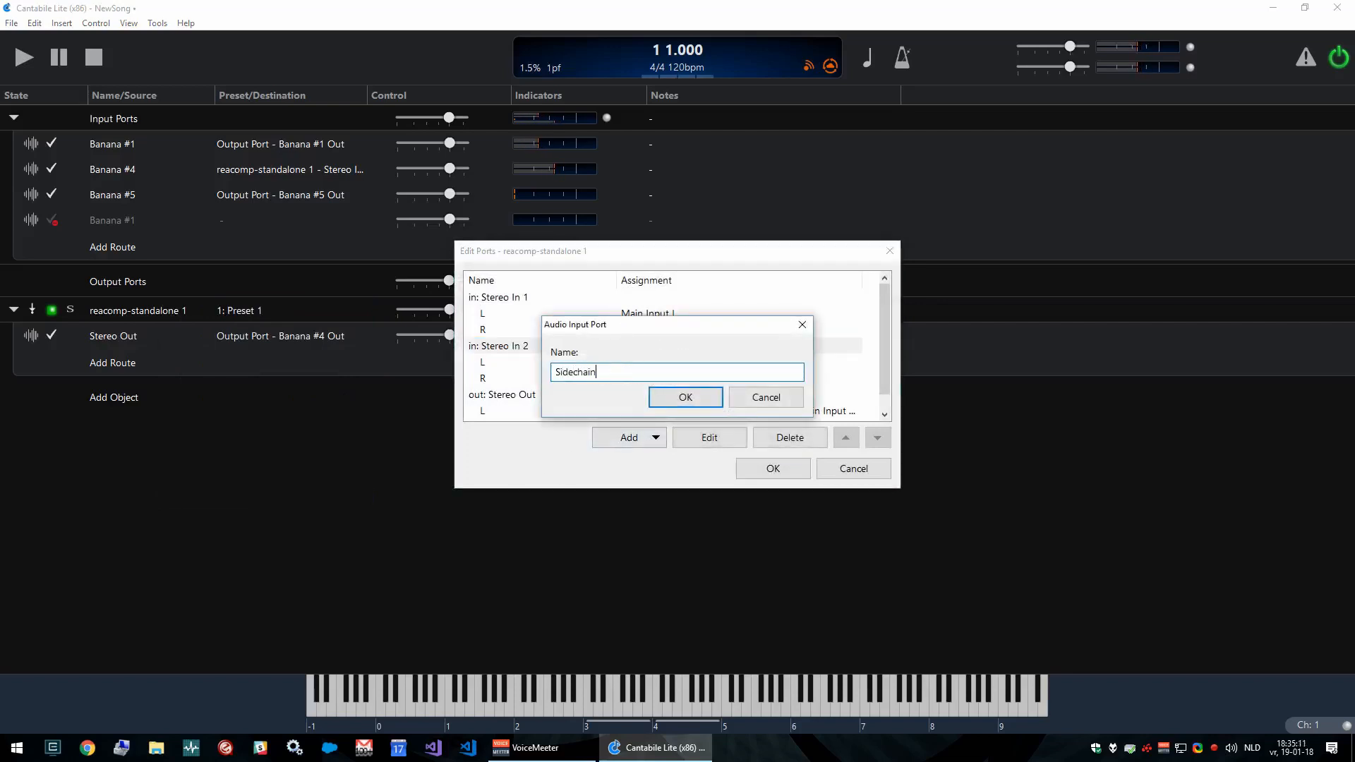
key(Return)
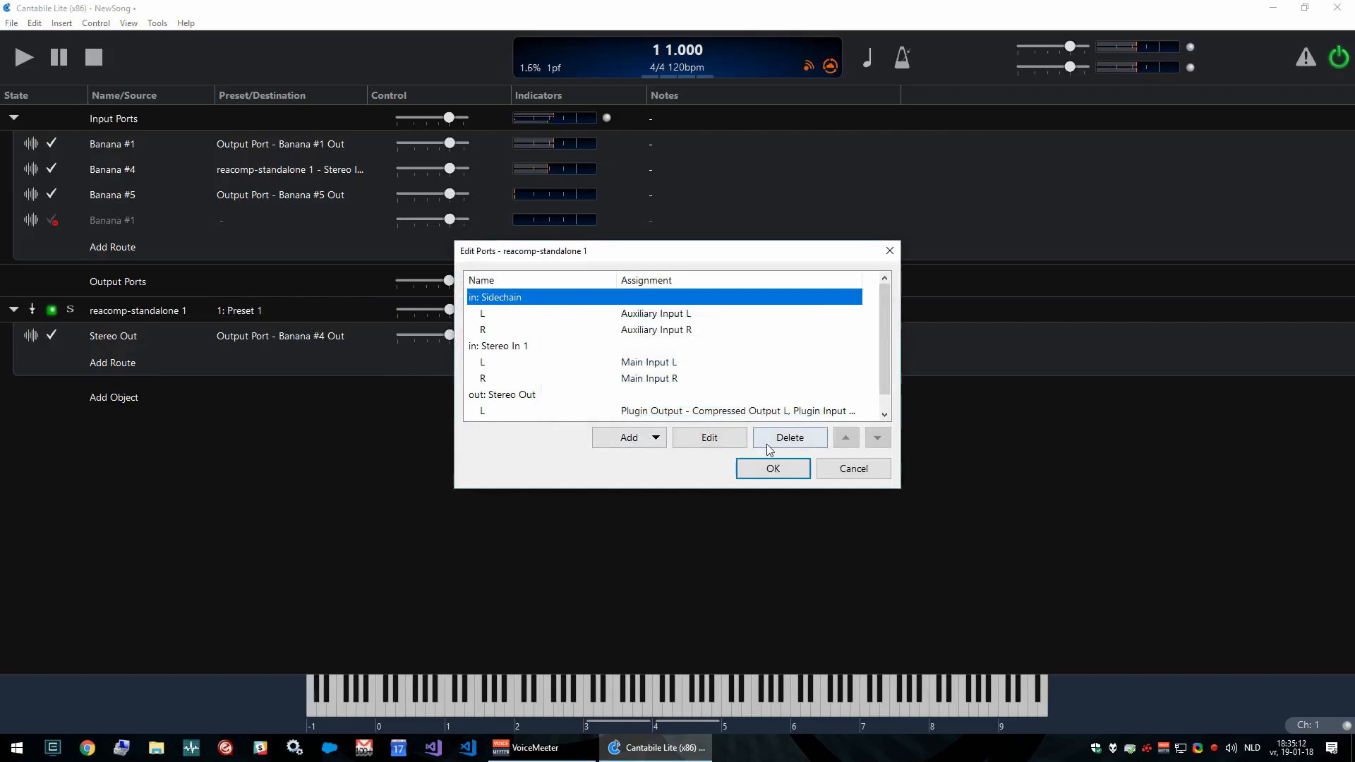
click(777, 477)
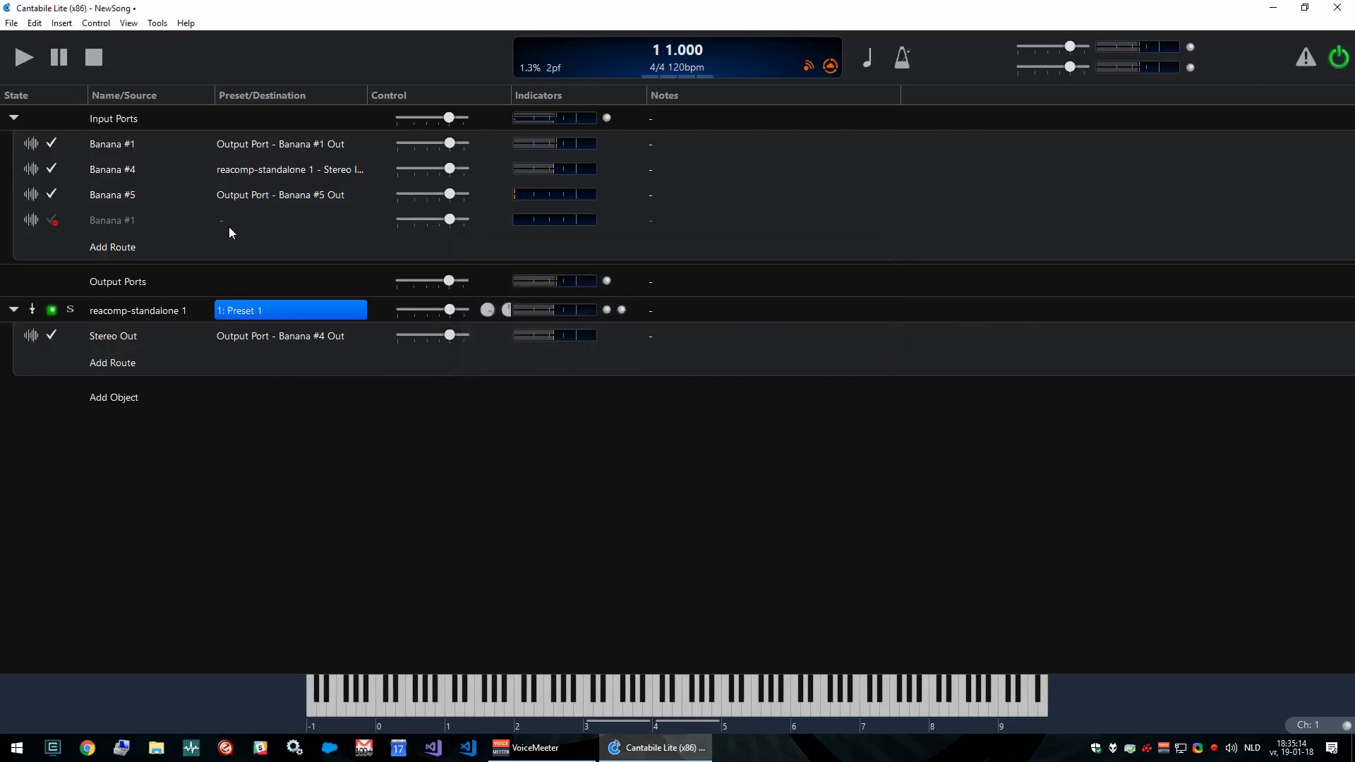
- Route the second Banana #1 entry to reacomp-standalone 1 - Sidechain, and add a Banana #5 route to the same Sidechain input
click(225, 222)
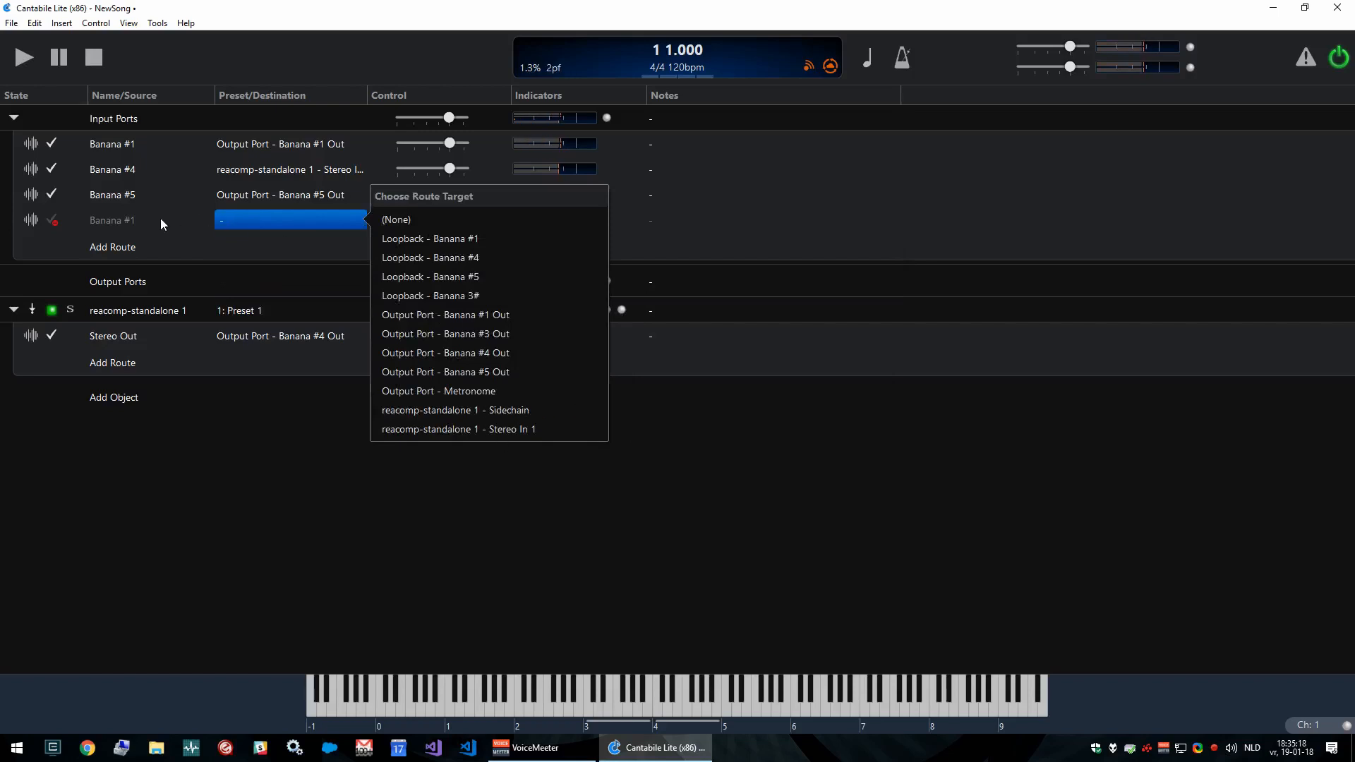
click(492, 414)
click(123, 247)
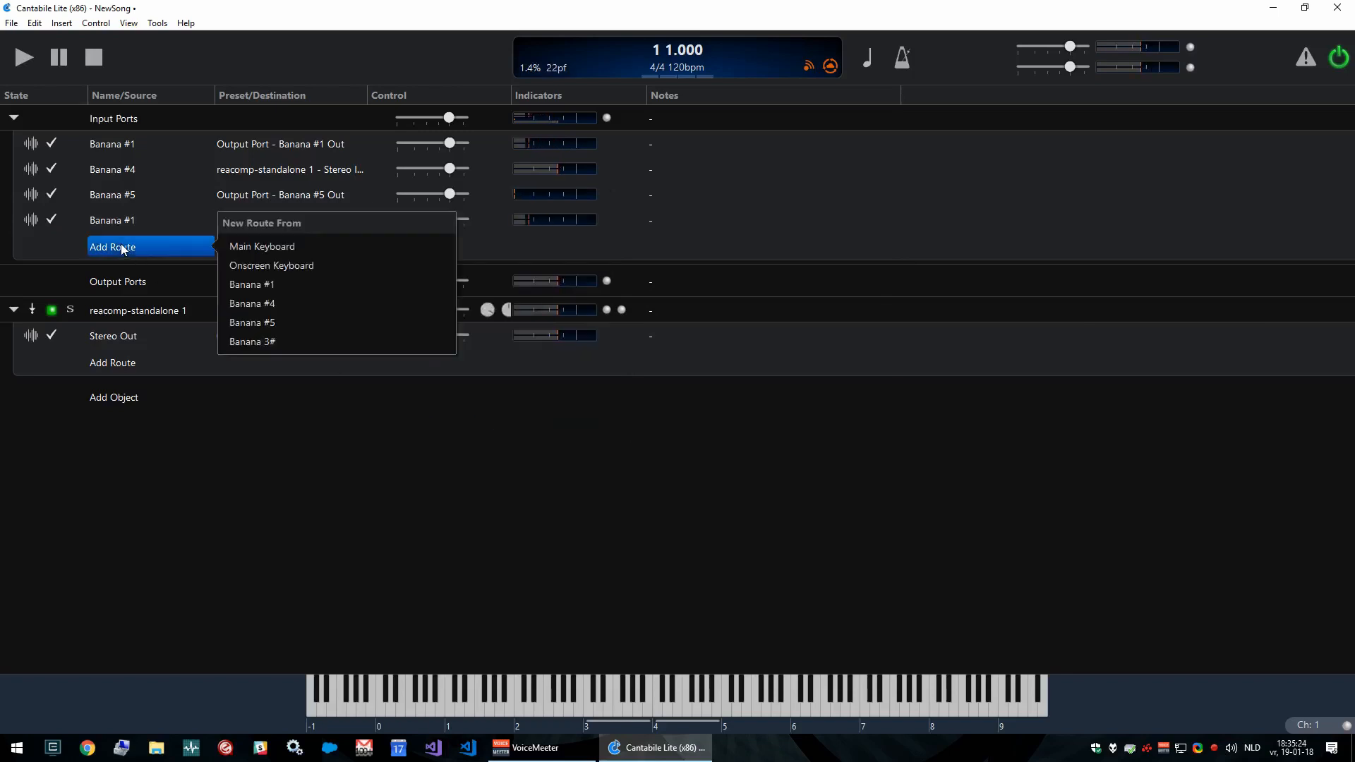
click(268, 322)
click(304, 247)
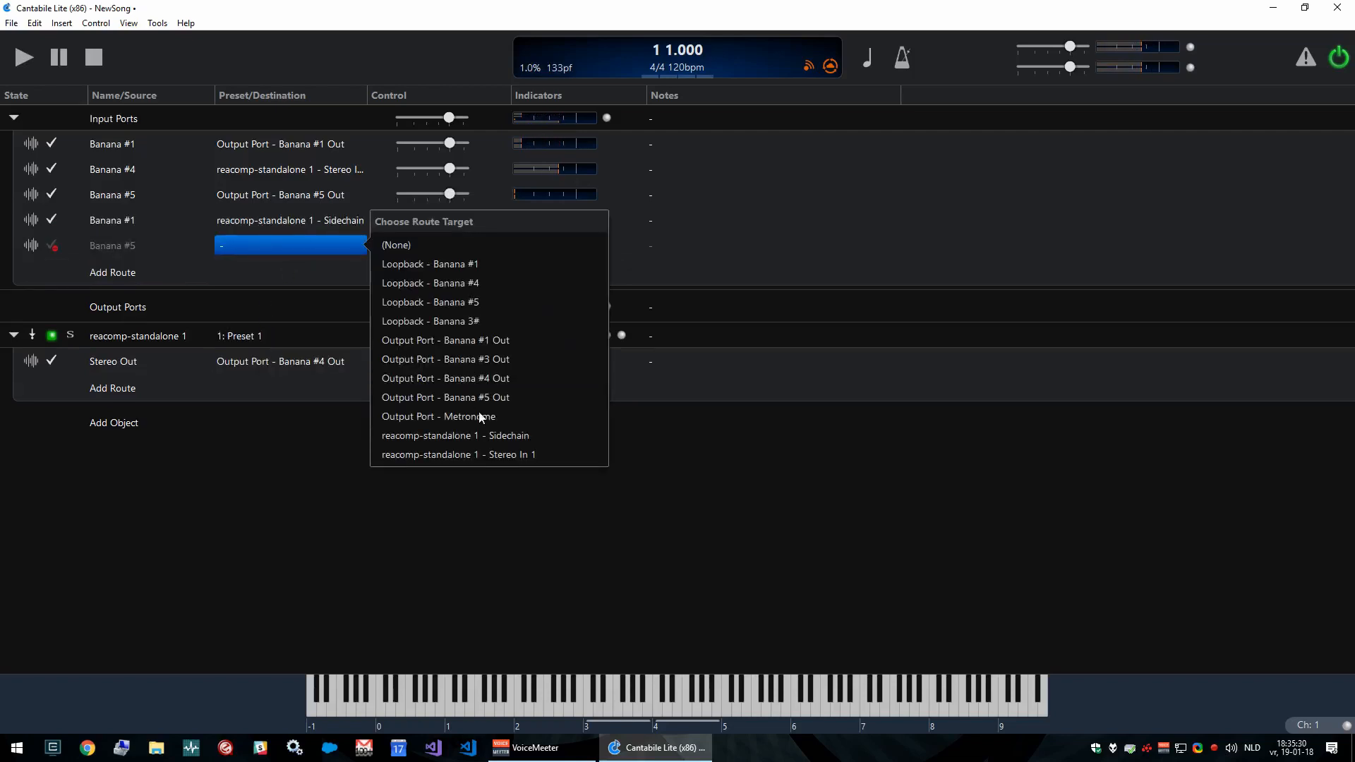
click(483, 435)
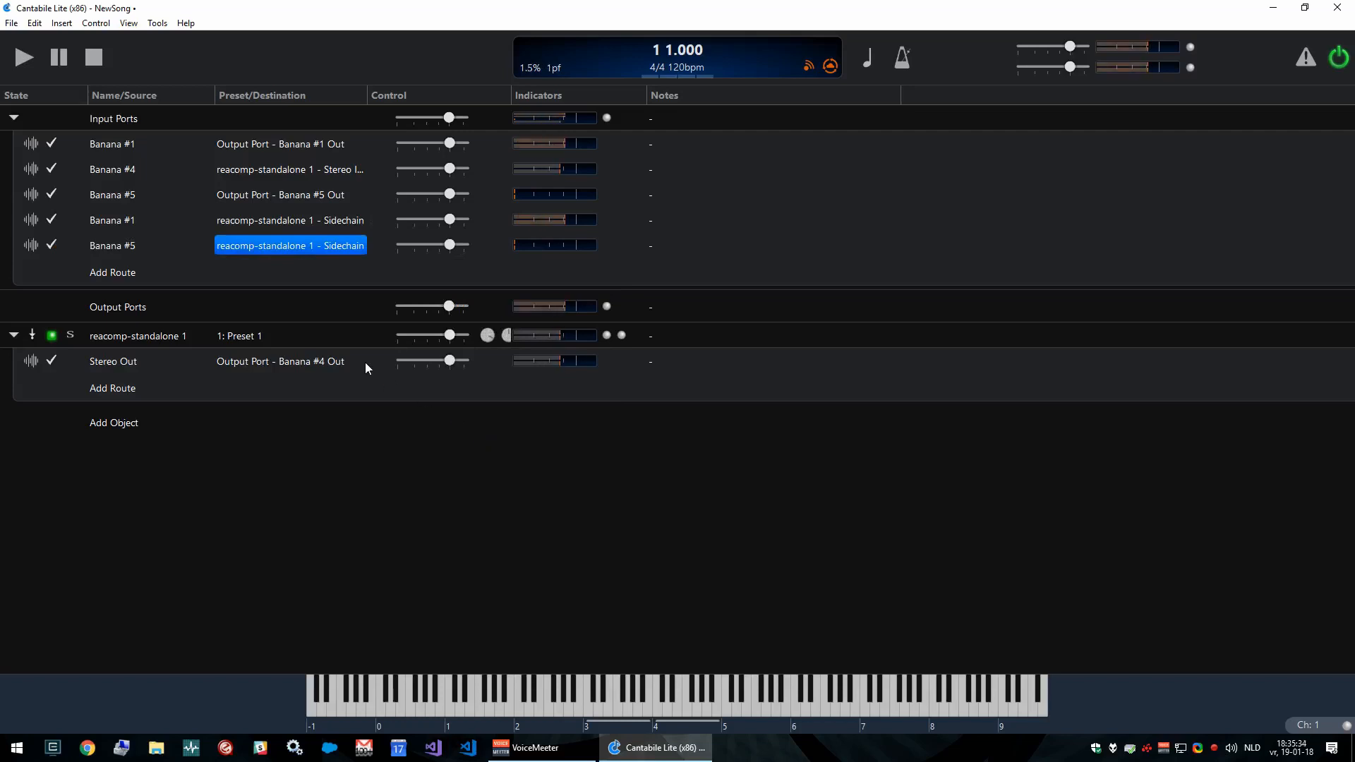
- Open the reacomp-standalone 1 plugin editor and view its threshold and detector input settings
double_click(163, 338)
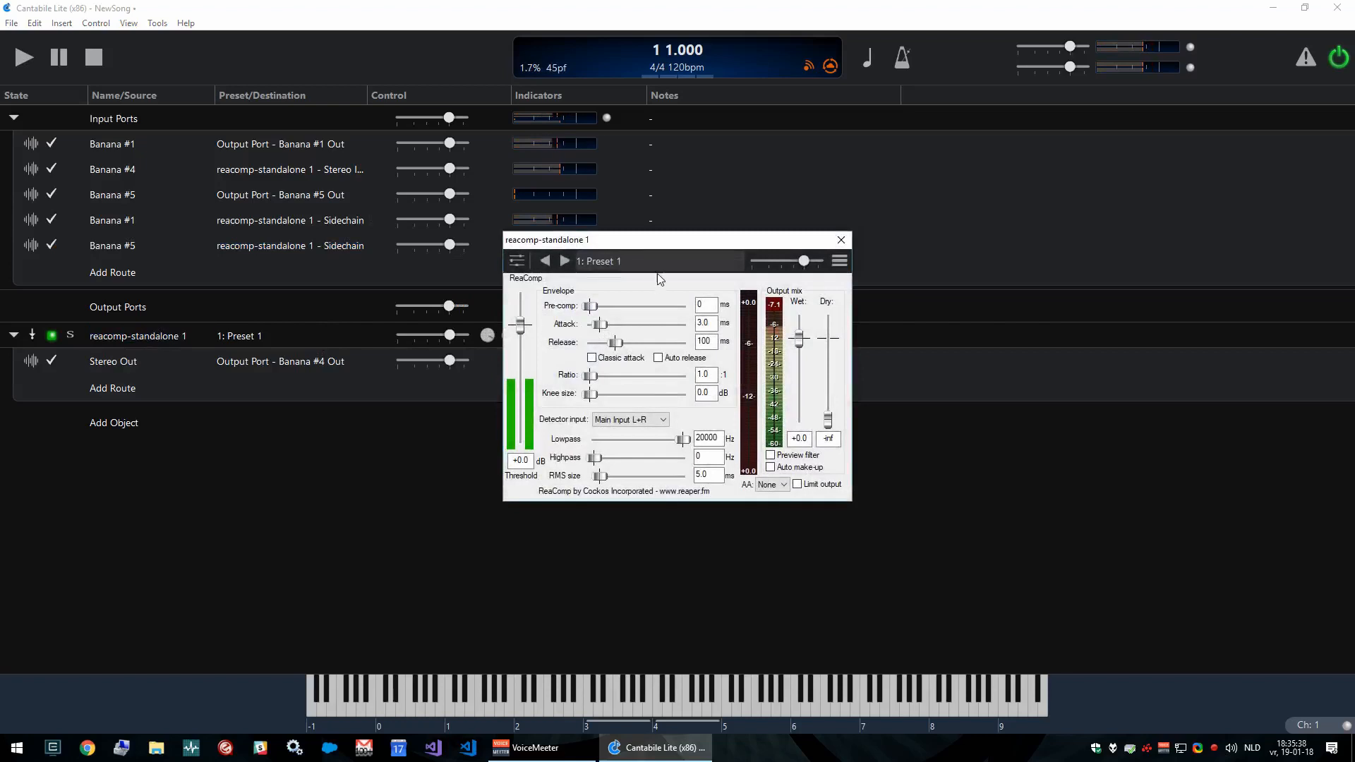
drag(646, 244, 678, 305)
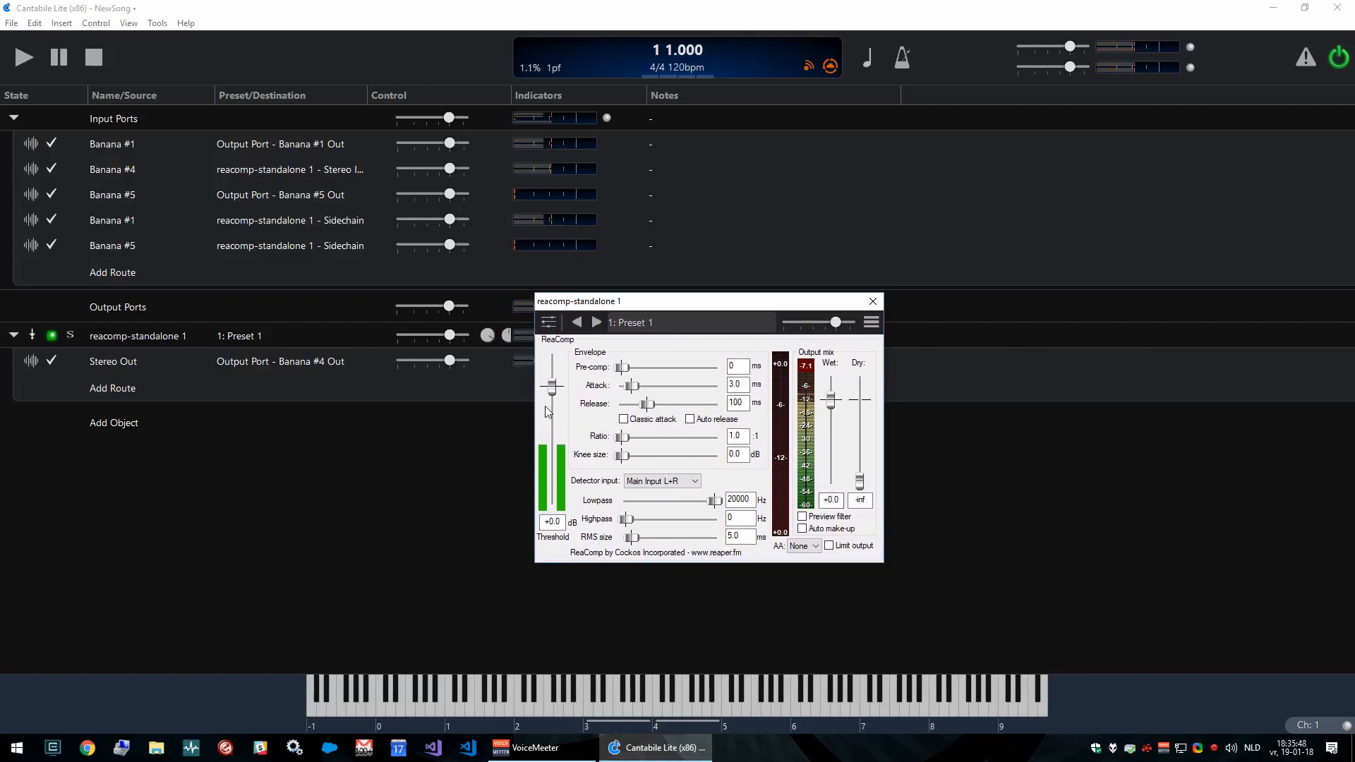
mouse_move(554, 393)
mouse_down()
mouse_move(556, 494)
mouse_move(556, 393)
mouse_up()
- In VoiceMeeter, raise the Voicemeeter VAIO fader to about -12 dB and minimize the mixer
click(536, 748)
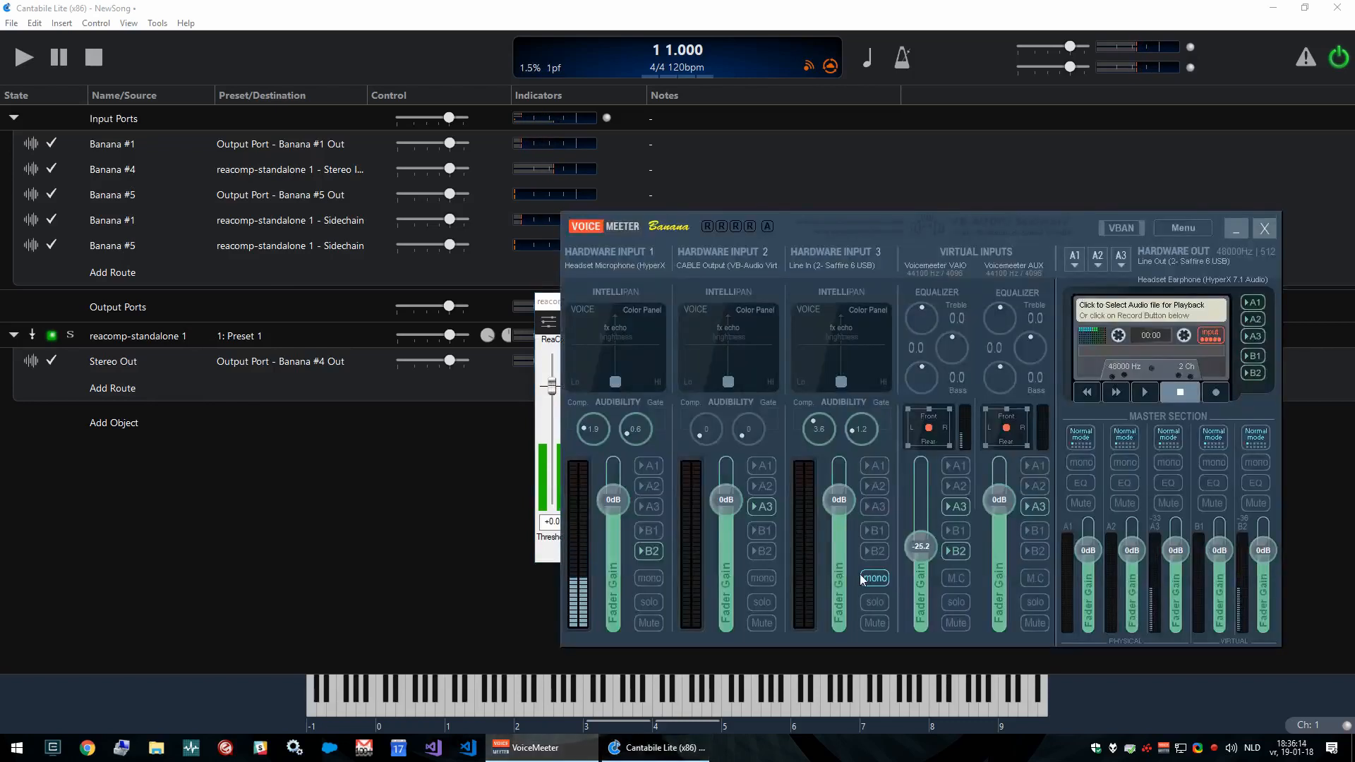
drag(913, 539, 920, 514)
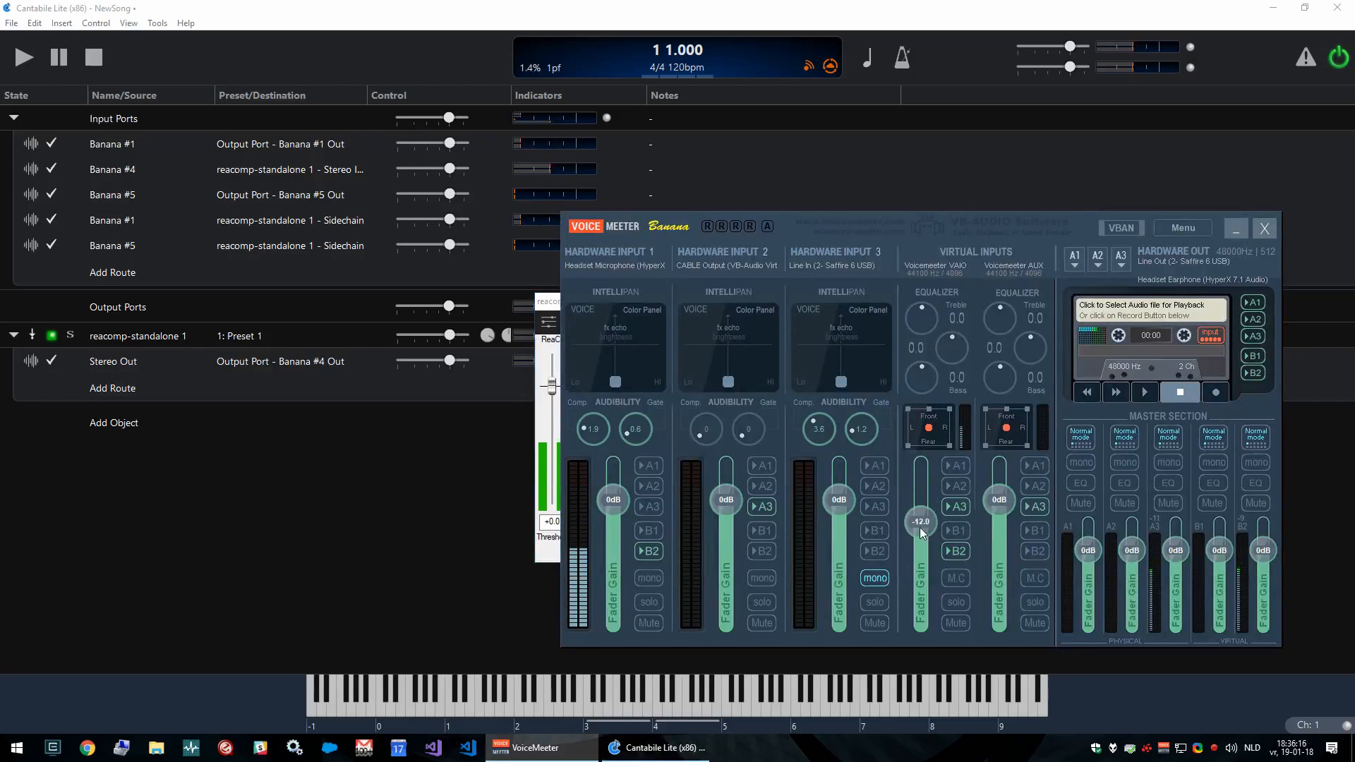
click(1237, 228)
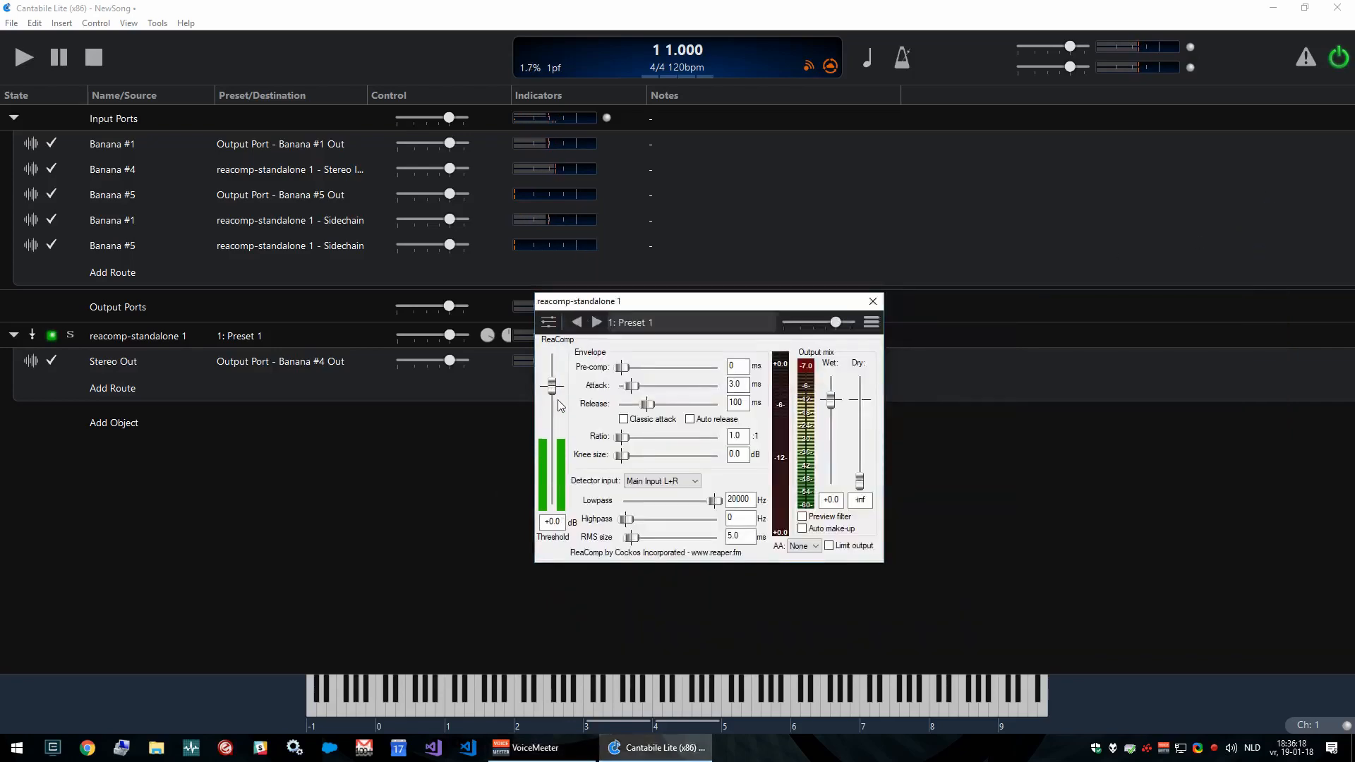
- Set ReaComp's ratio to 15.1:1 and lower its threshold to about -33.3 dB
mouse_move(551, 386)
mouse_down()
mouse_move(553, 505)
mouse_move(557, 406)
mouse_up()
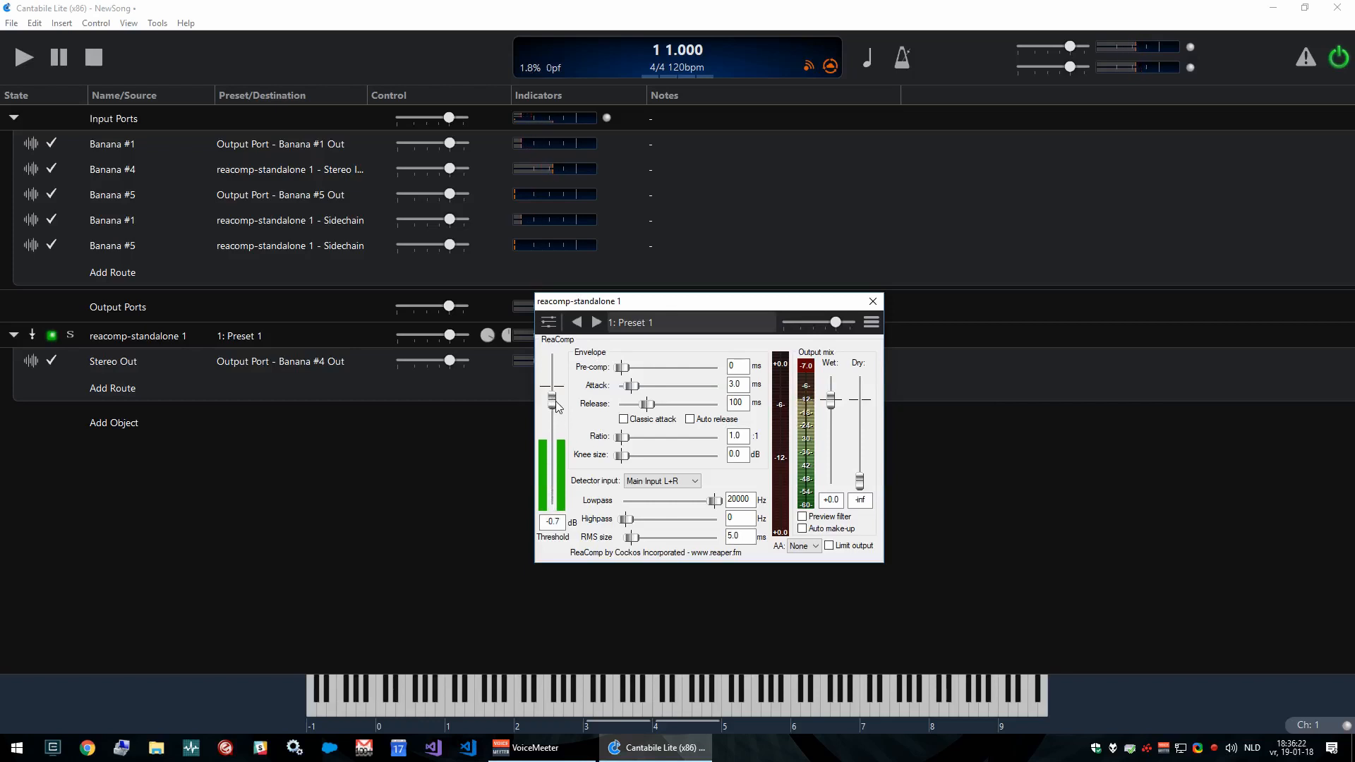
drag(625, 443, 663, 439)
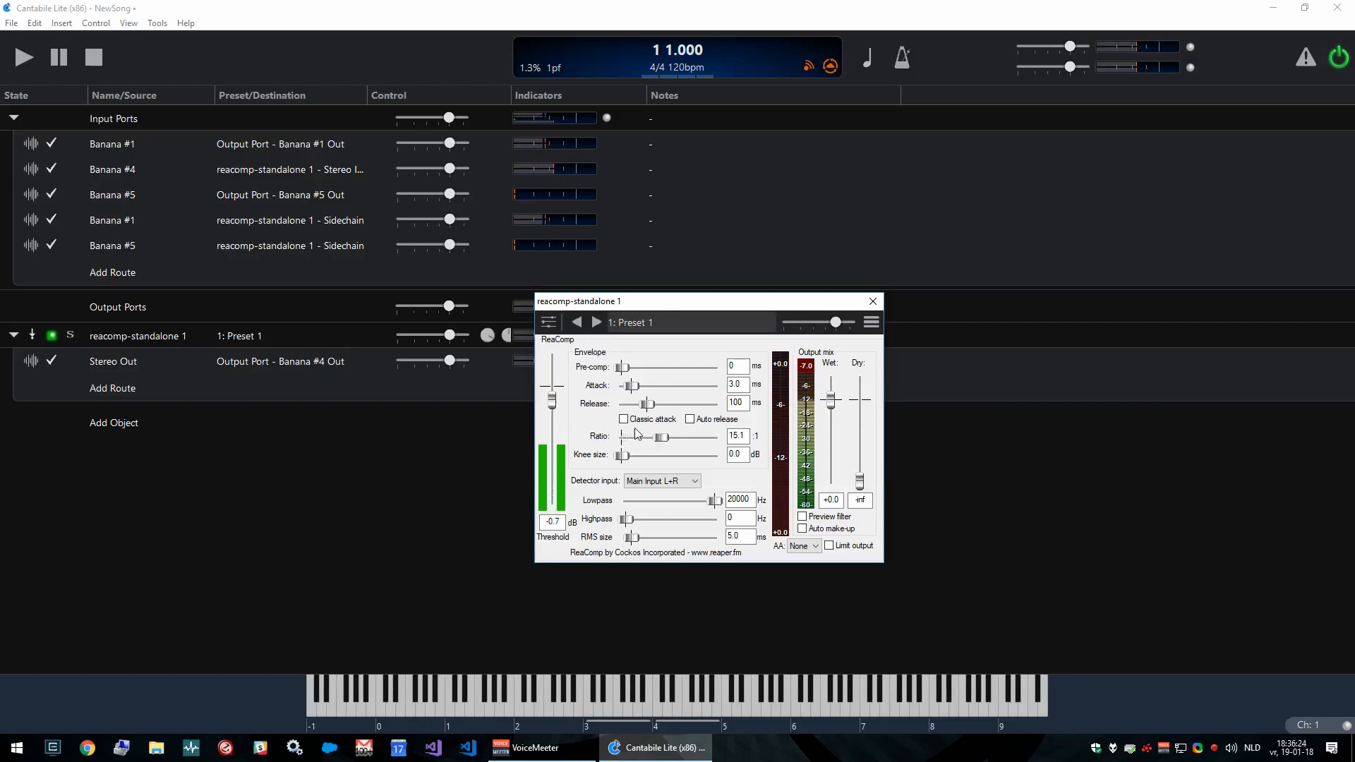
drag(552, 399, 554, 499)
drag(554, 459, 551, 477)
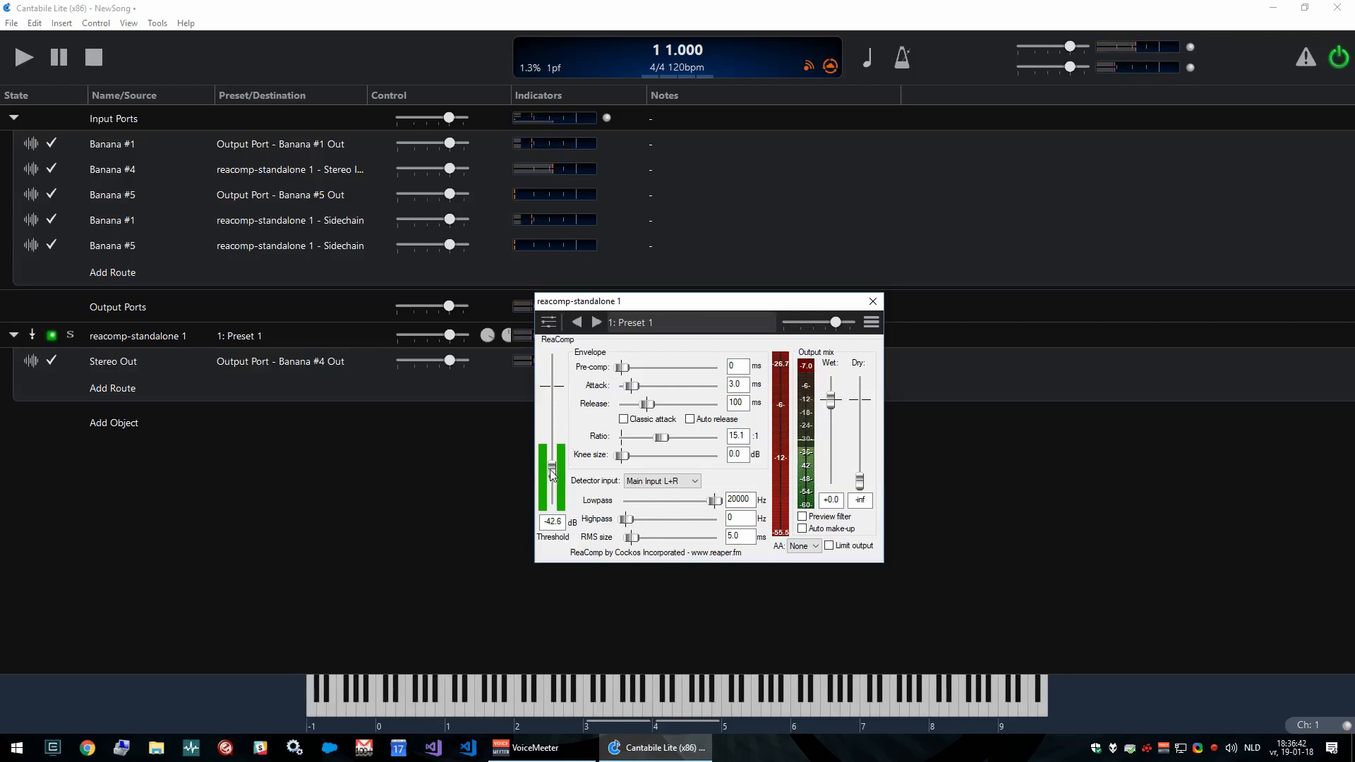
drag(552, 473, 555, 470)
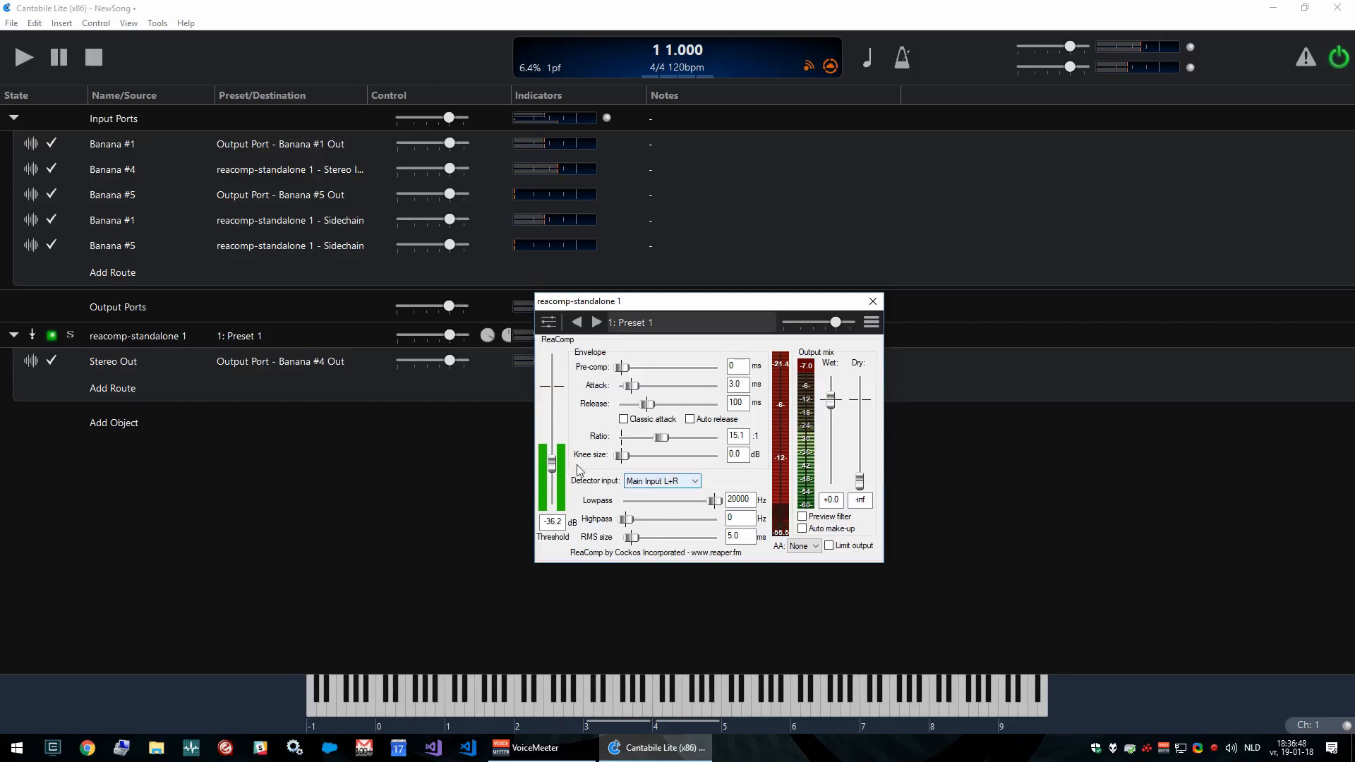
mouse_move(551, 463)
mouse_down()
mouse_move(562, 433)
mouse_move(558, 460)
mouse_up()
- Switch ReaComp's detector input to Auxiliary Input L+R and raise the threshold to 0 dB
click(557, 747)
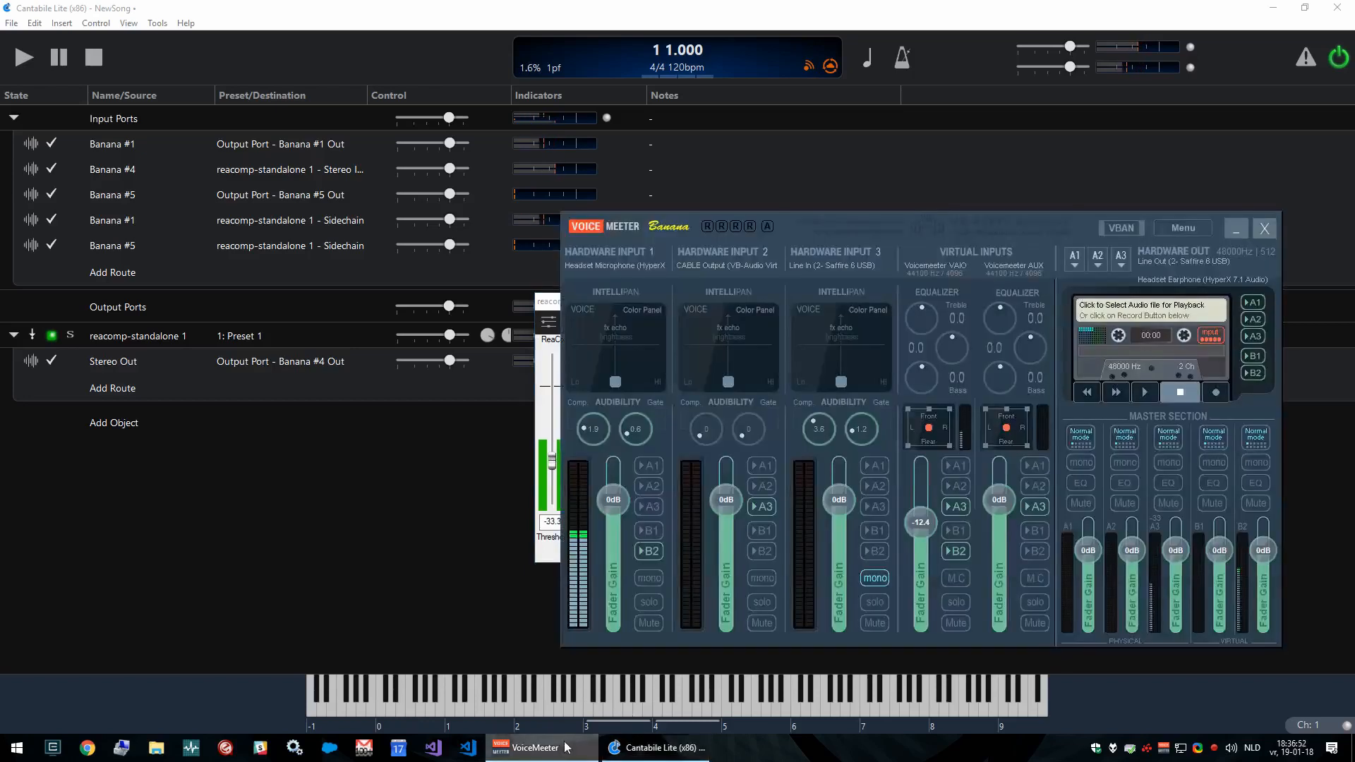
click(1235, 228)
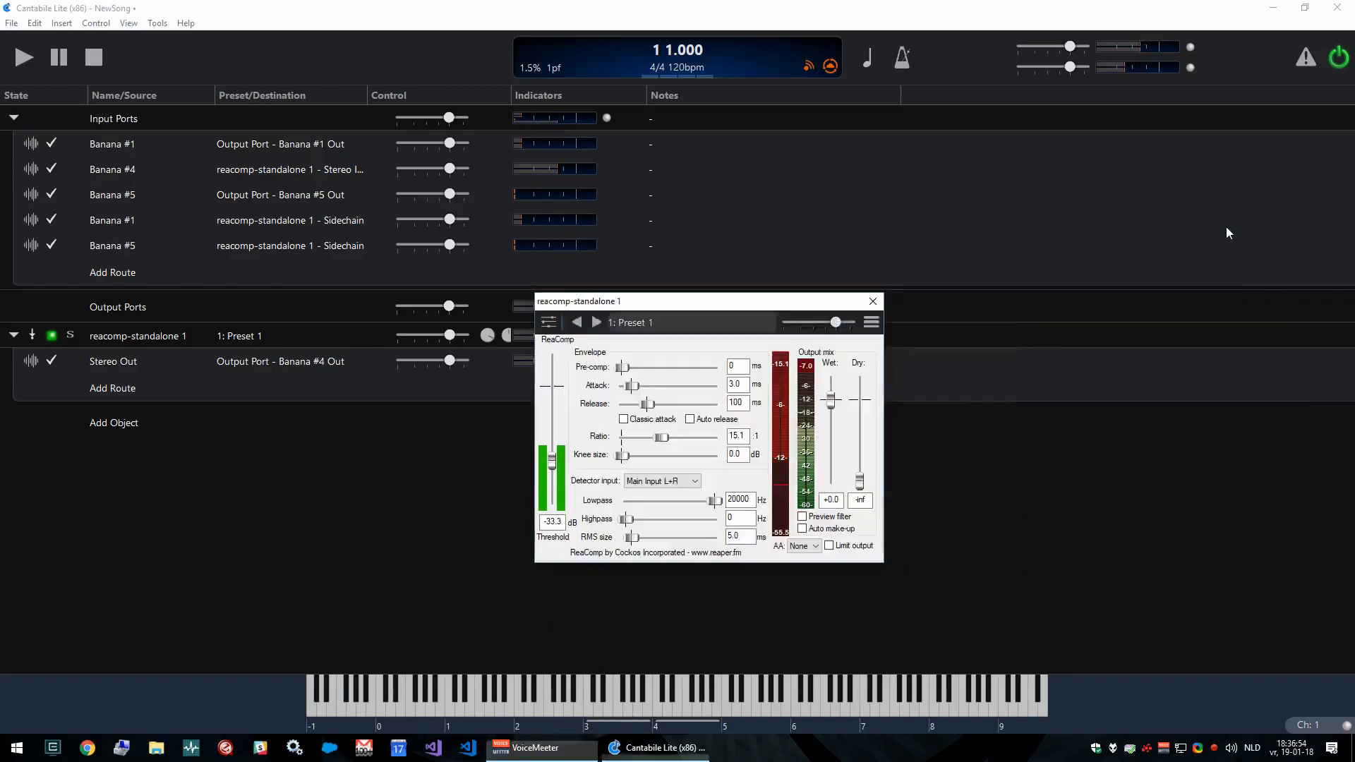
click(659, 481)
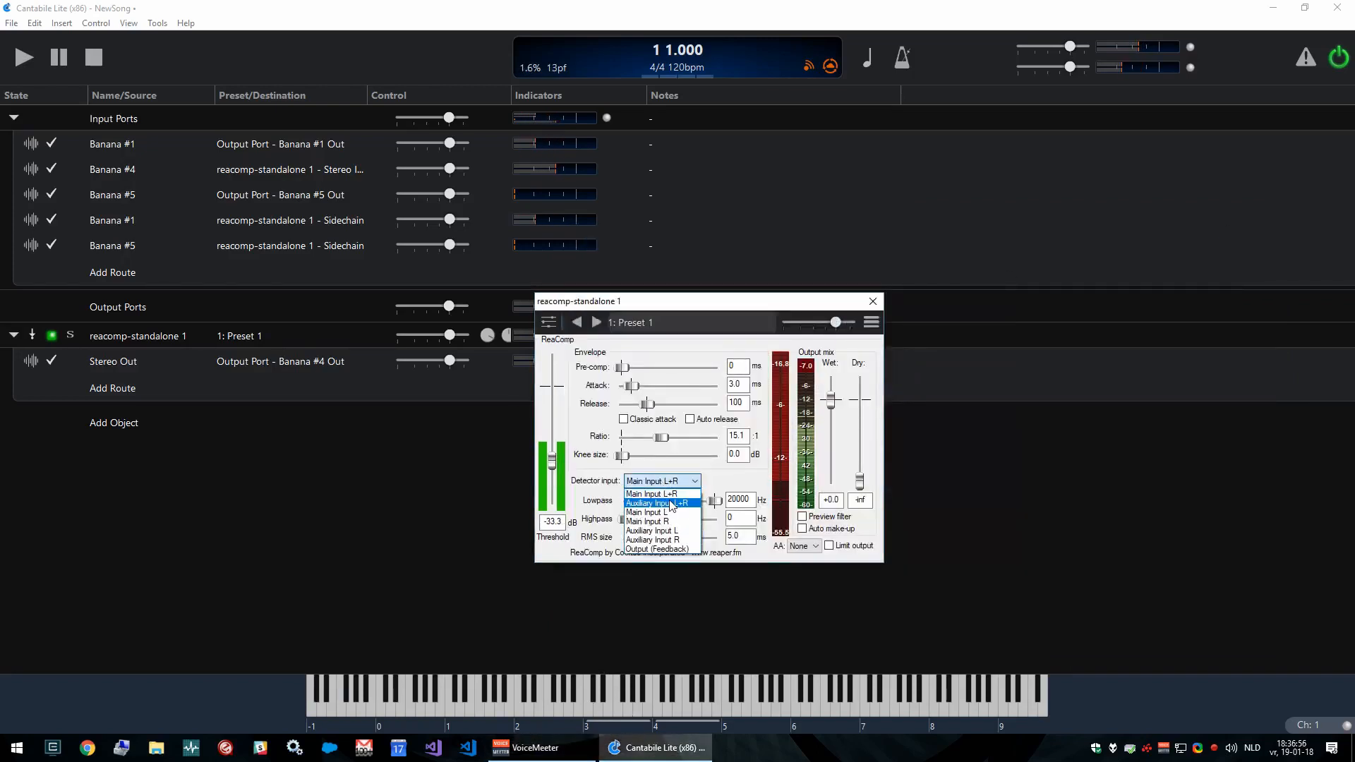
click(667, 503)
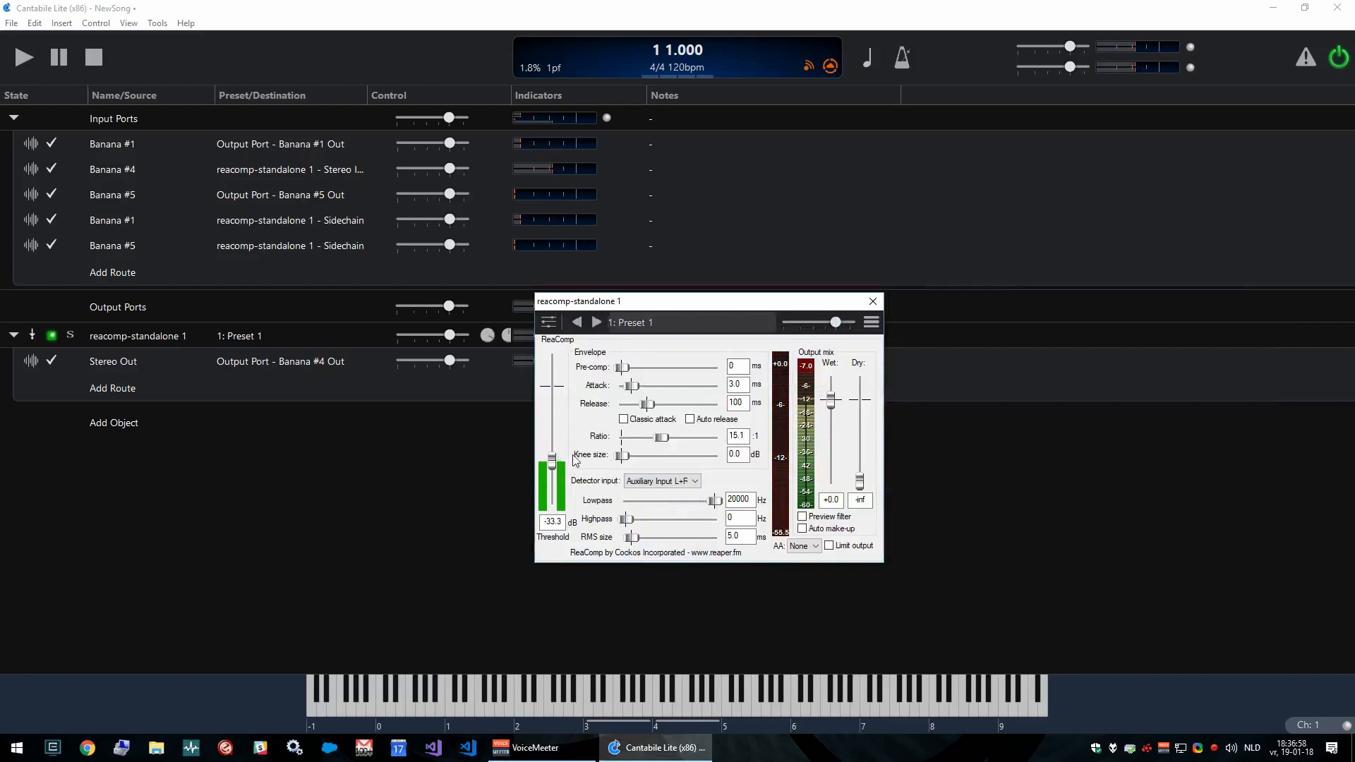
drag(555, 458, 553, 386)
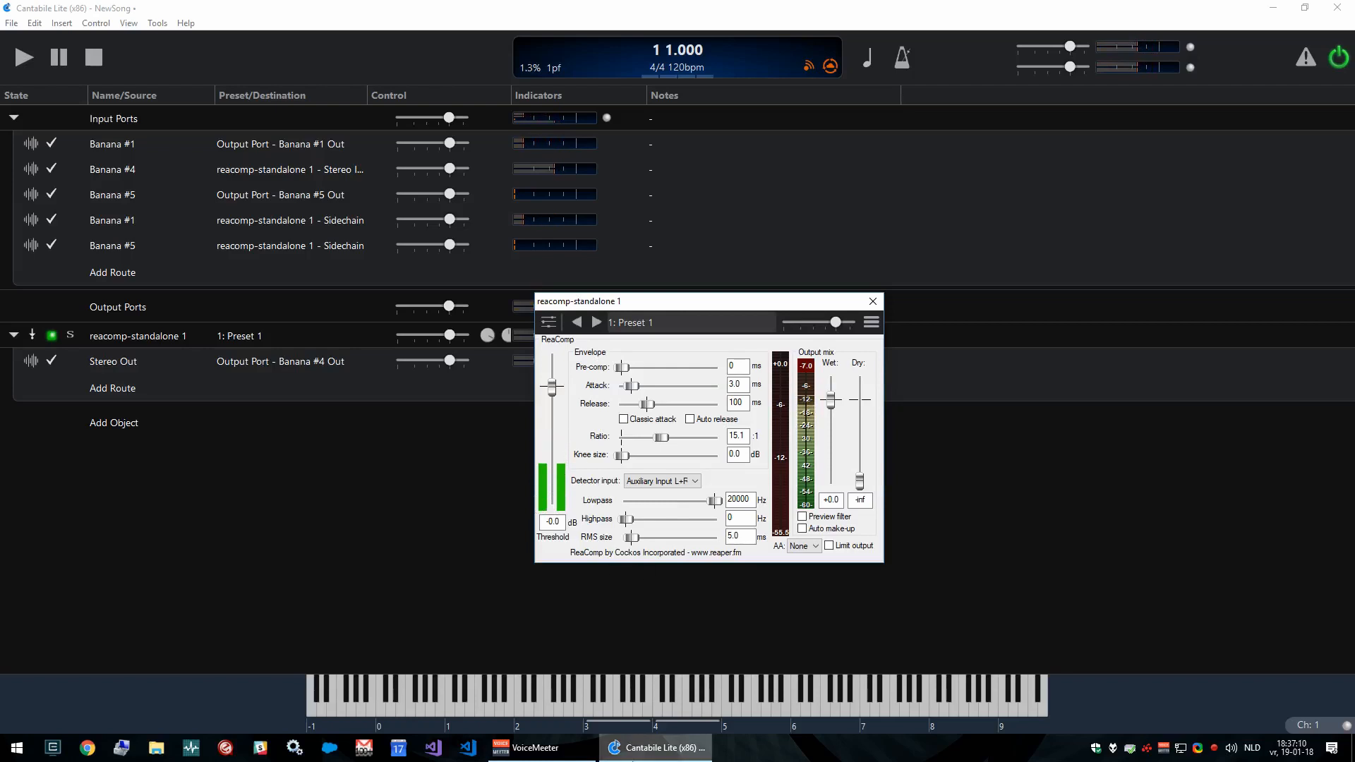
- In VoiceMeeter, reset the Voicemeeter VAIO fader to 0 dB and minimize the mixer
click(534, 747)
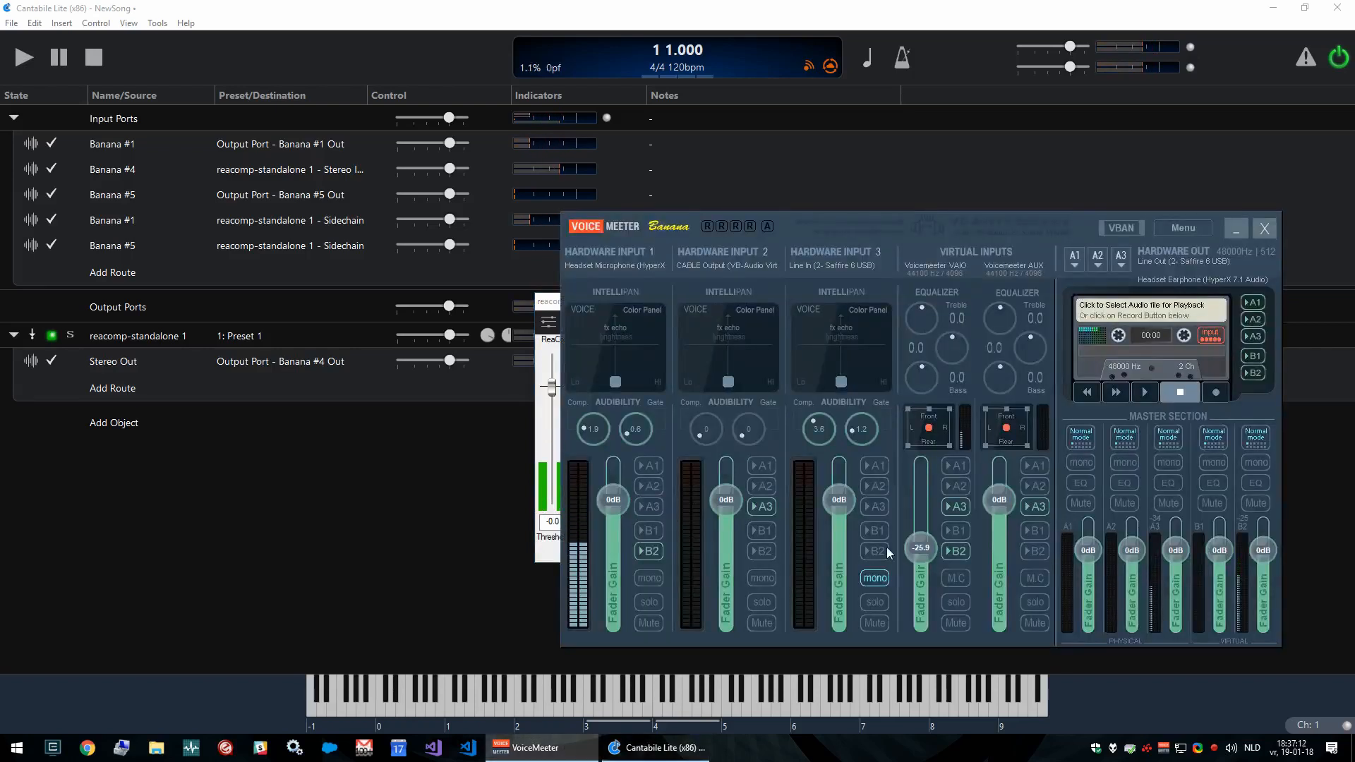
drag(930, 522, 932, 529)
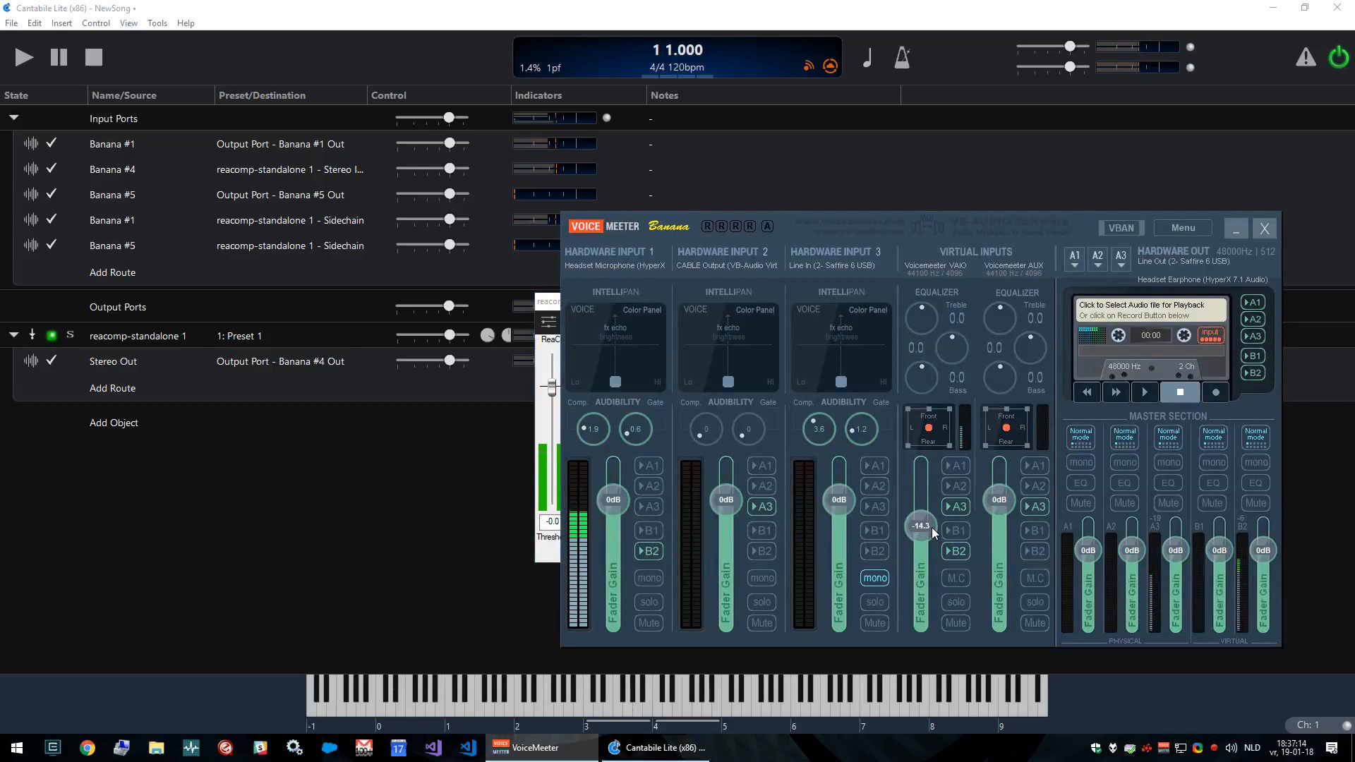
double_click(921, 519)
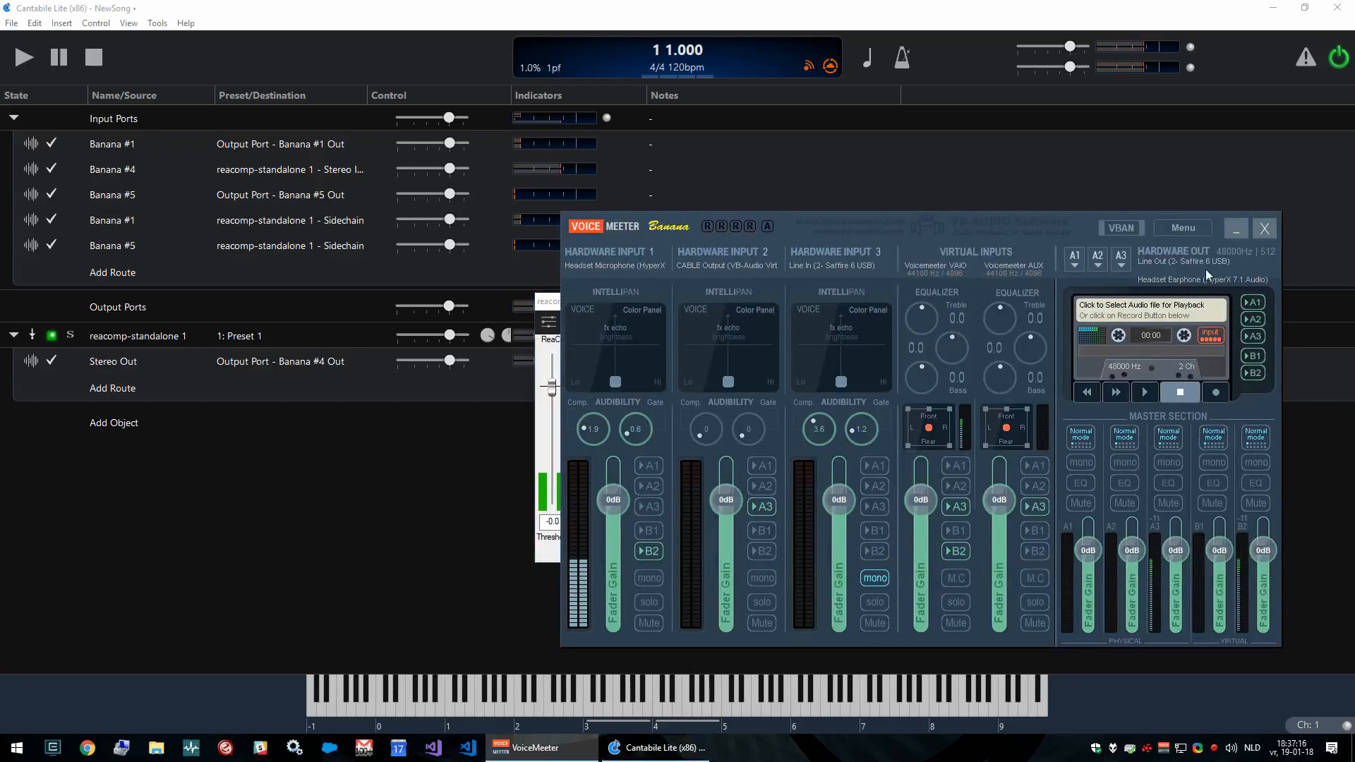
click(1233, 228)
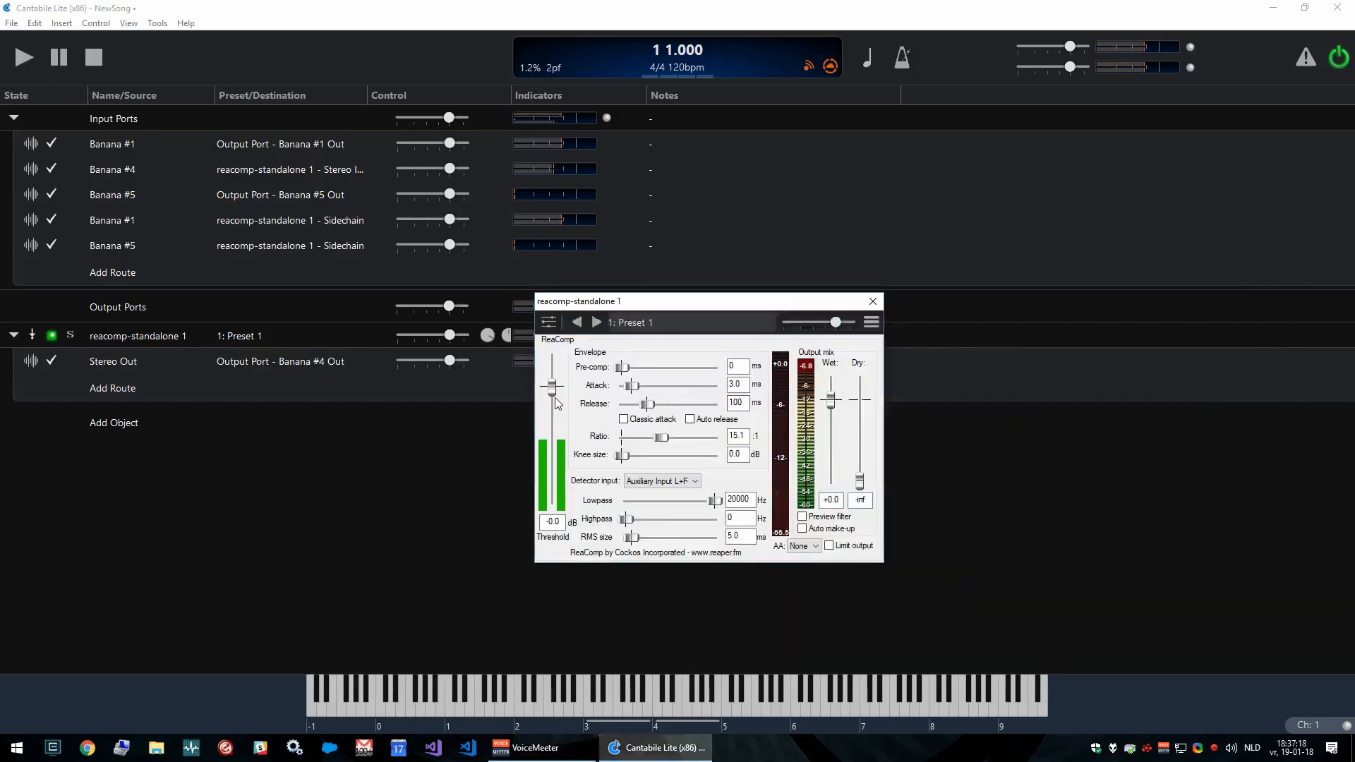
- Reduce ReaComp's ratio to 5.0:1 and lower its threshold to about -45.2 dB
drag(552, 394, 554, 482)
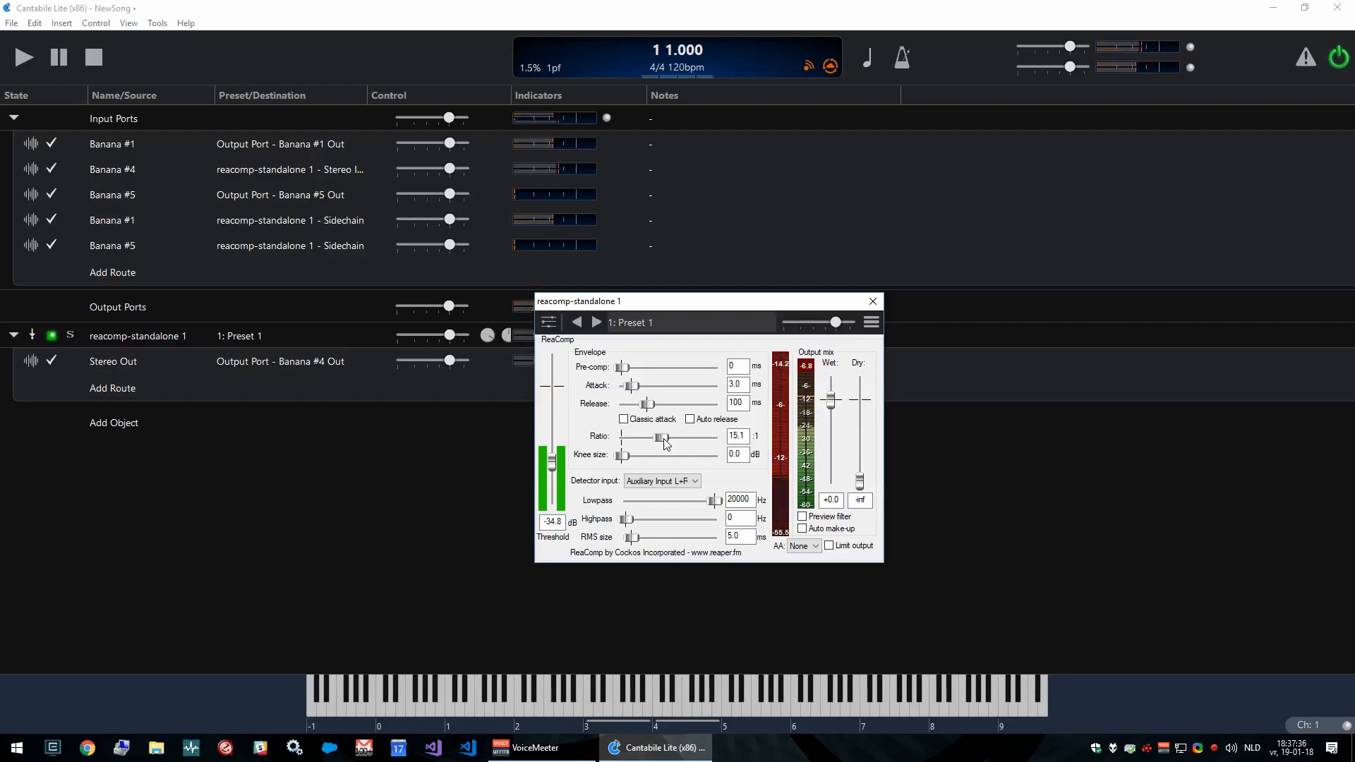
drag(664, 441, 650, 443)
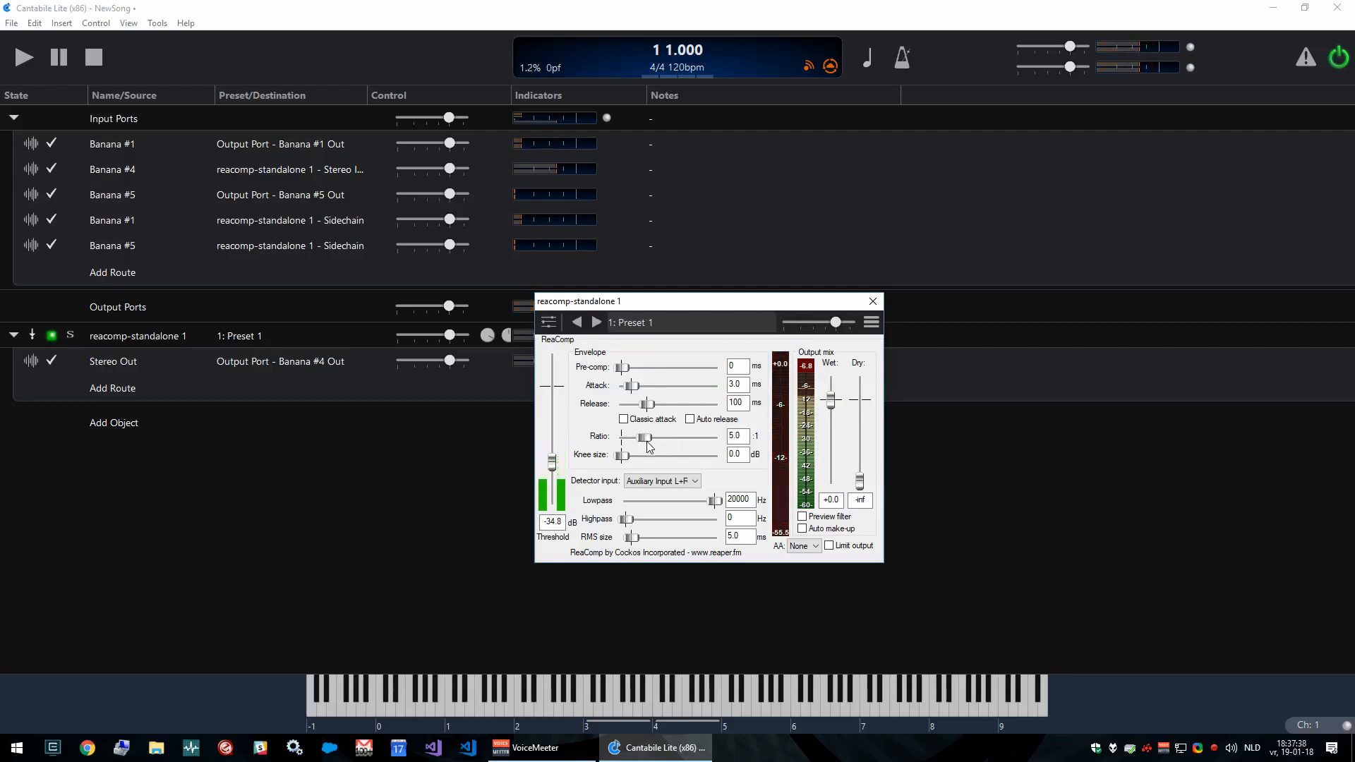
drag(552, 462, 554, 487)
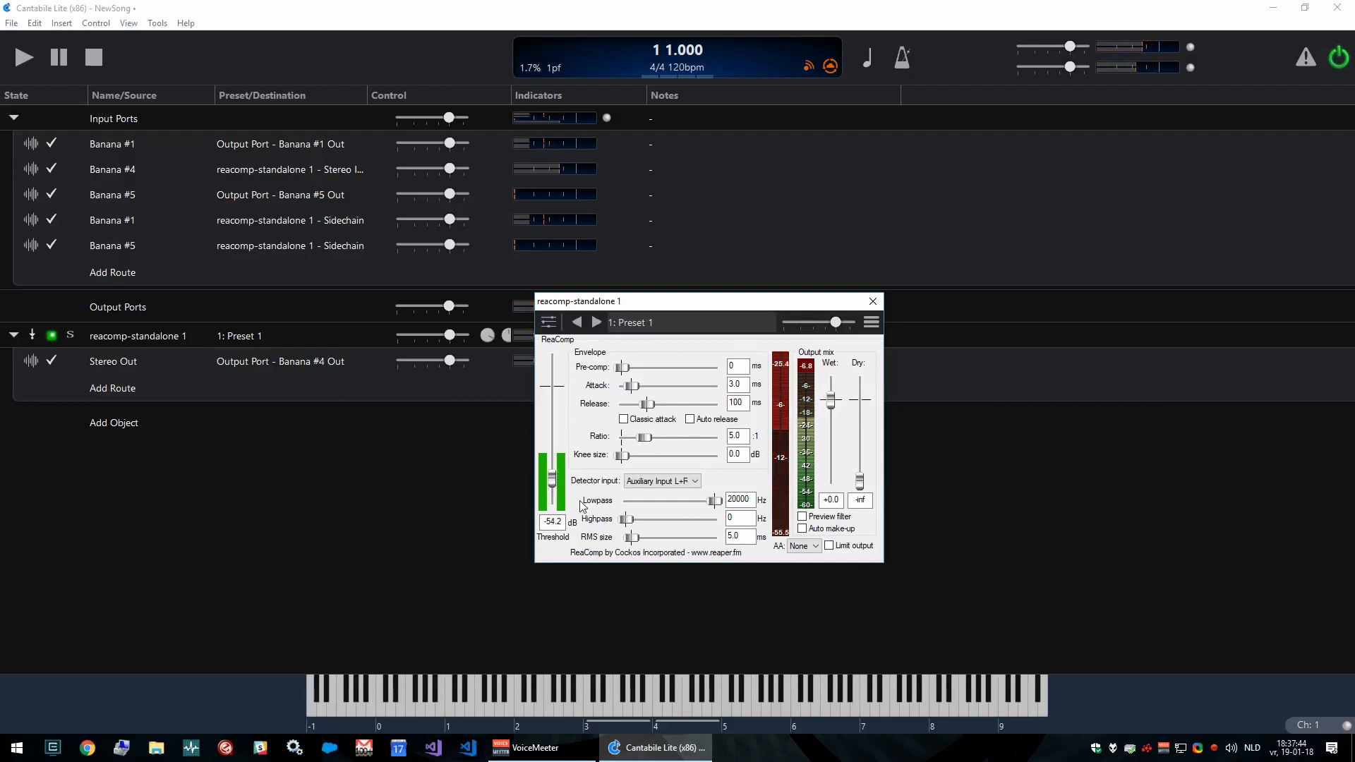
drag(552, 486, 552, 481)
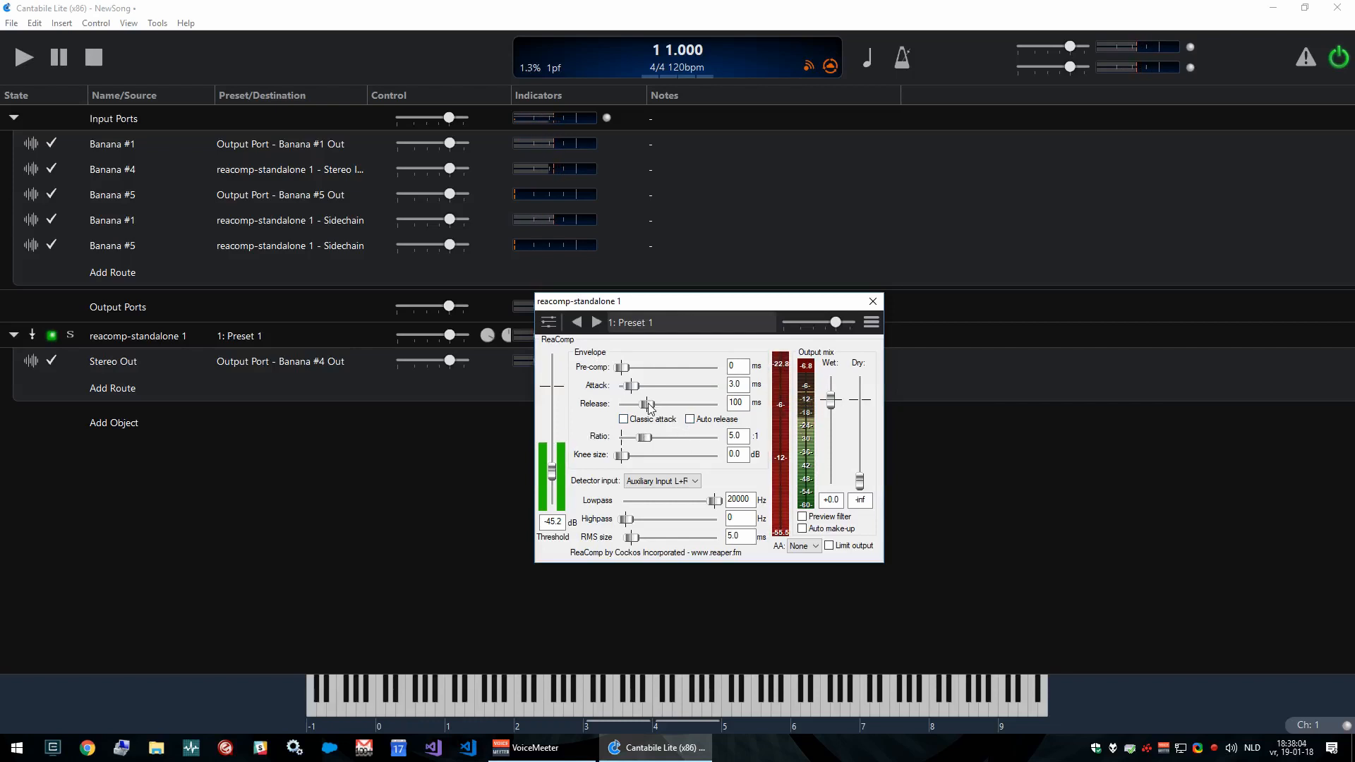
- Set ReaComp's release to about 506 ms and its threshold to about -37.8 dB, closing the plugin editor when done
drag(650, 408, 666, 407)
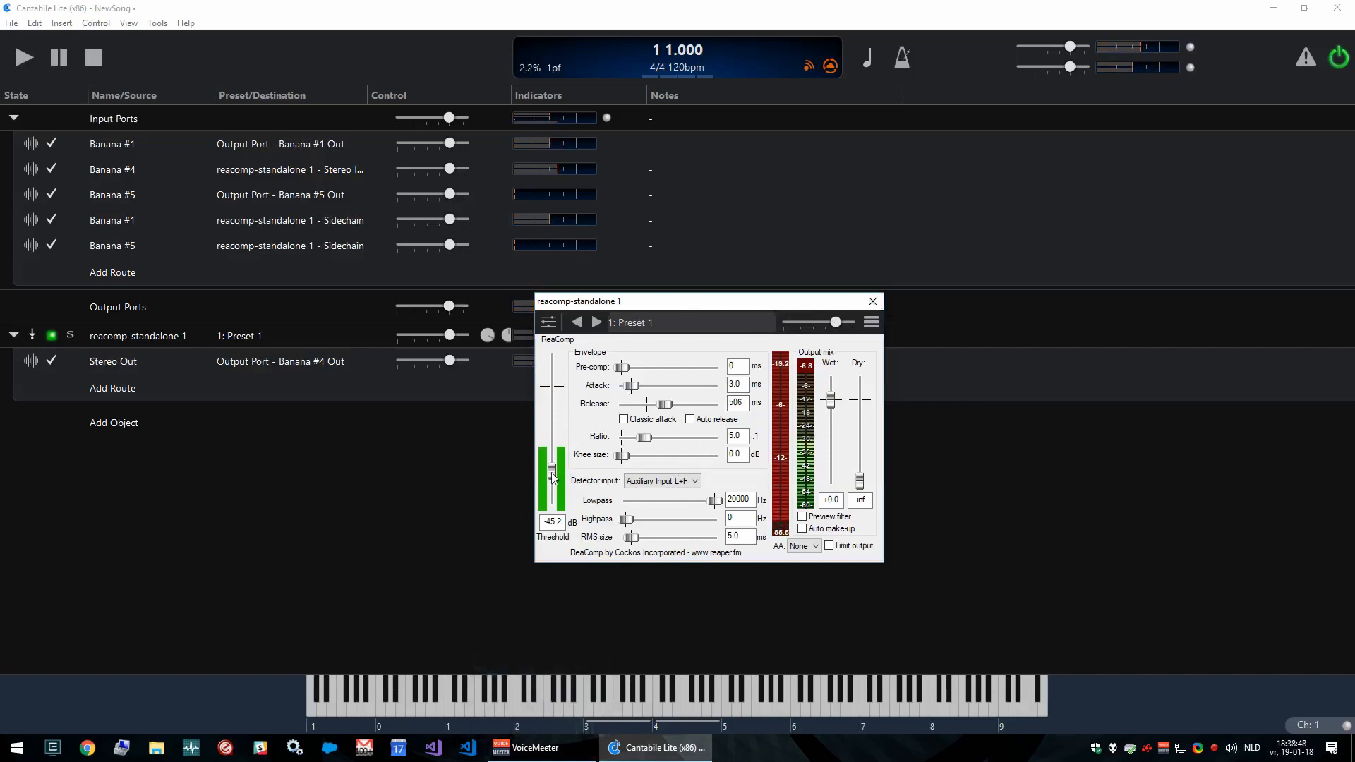
scroll(557, 471, up, 4)
drag(556, 466, 555, 467)
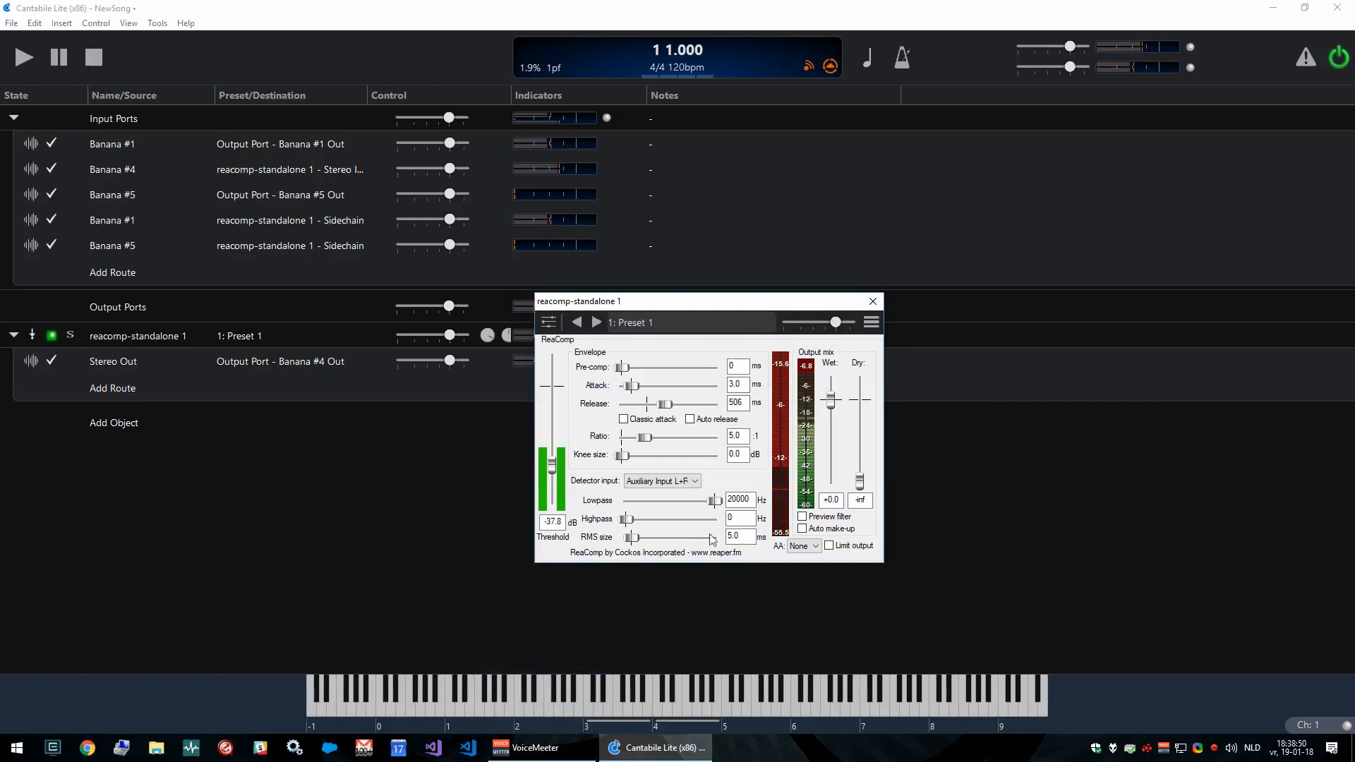
click(786, 365)
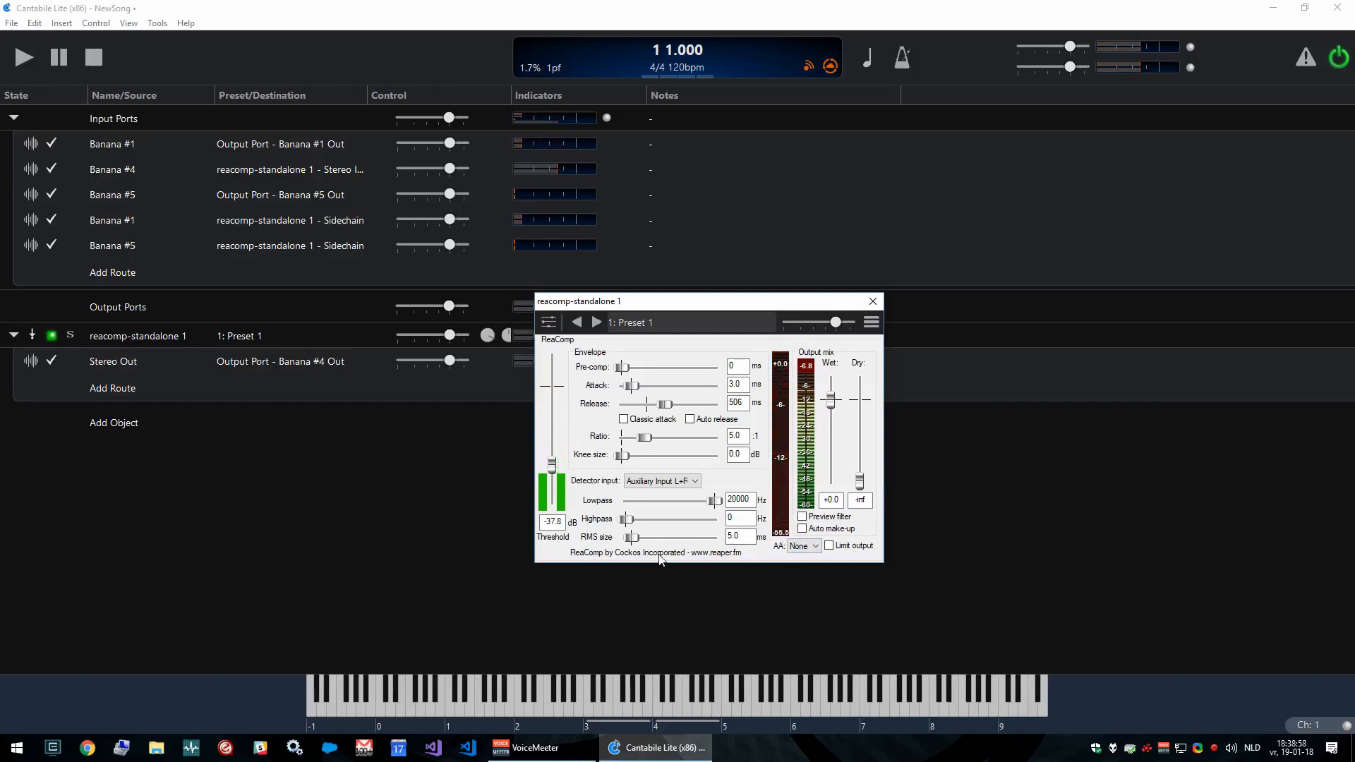
click(873, 302)
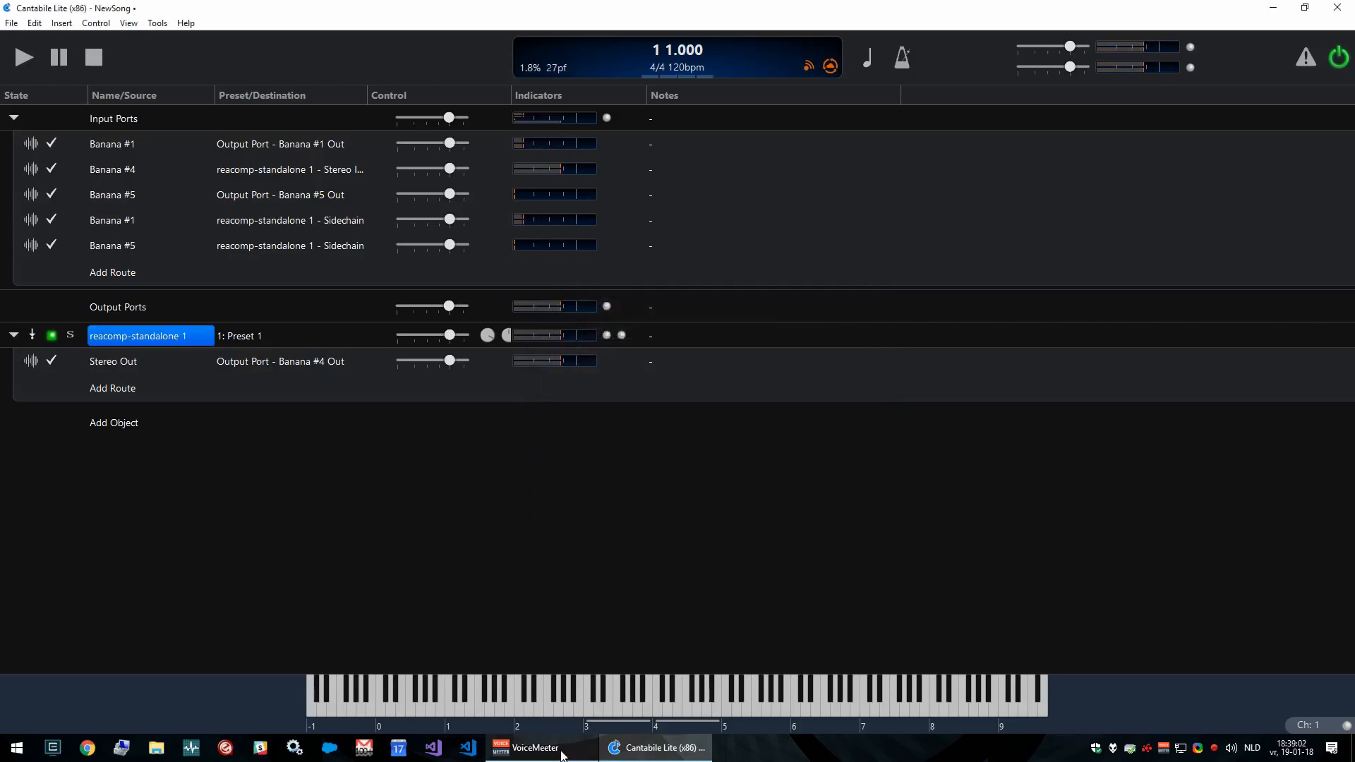
- Lower the Voicemeeter VAIO fader to about -11.6 dB in VoiceMeeter, and minimize both VoiceMeeter and Cantabile
click(534, 747)
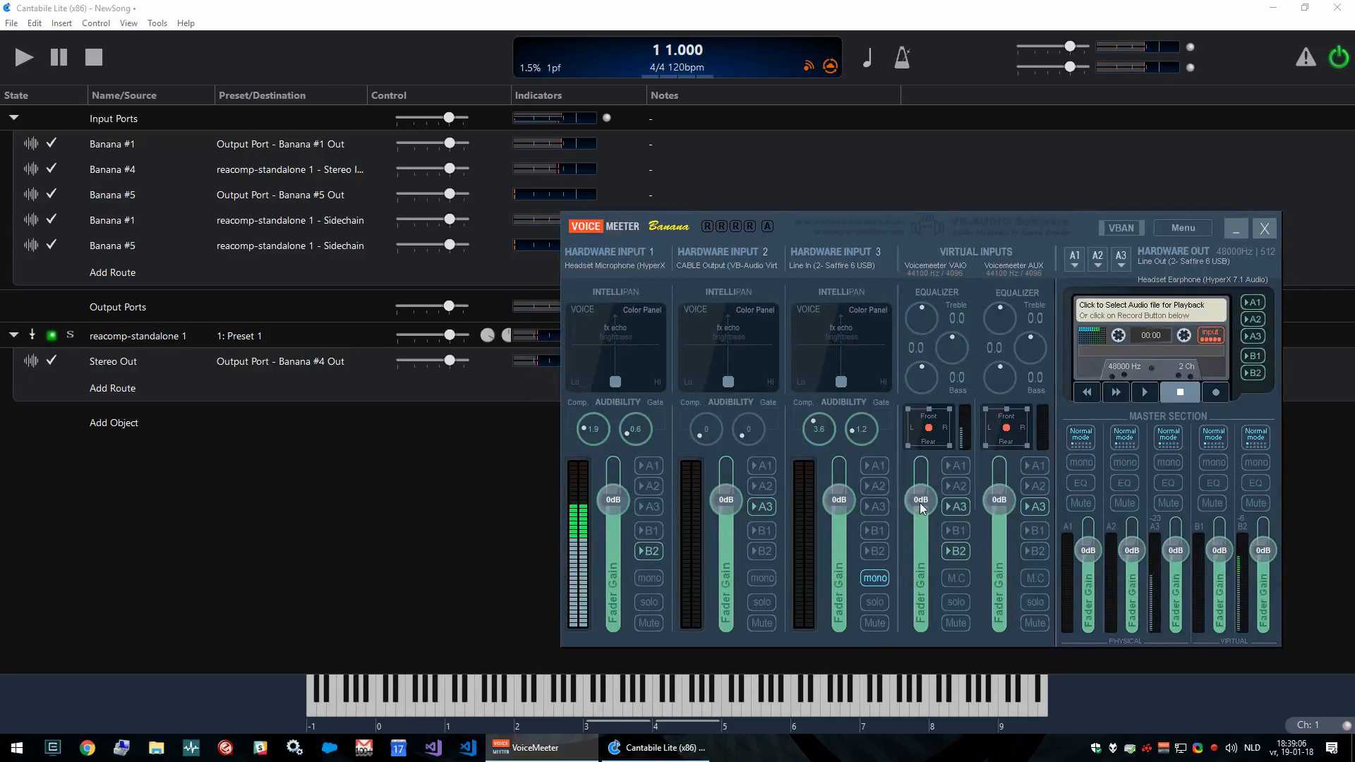
drag(921, 504, 924, 541)
click(1235, 231)
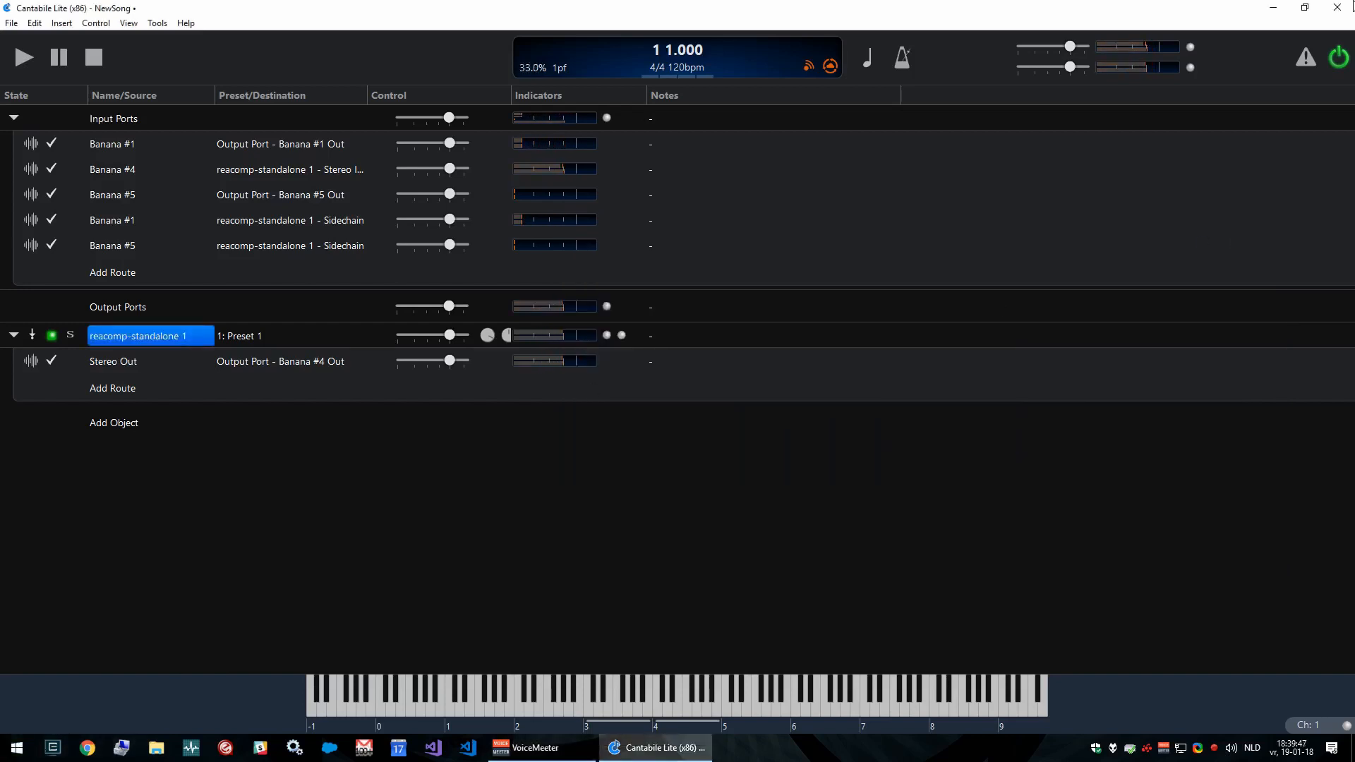
click(1274, 7)
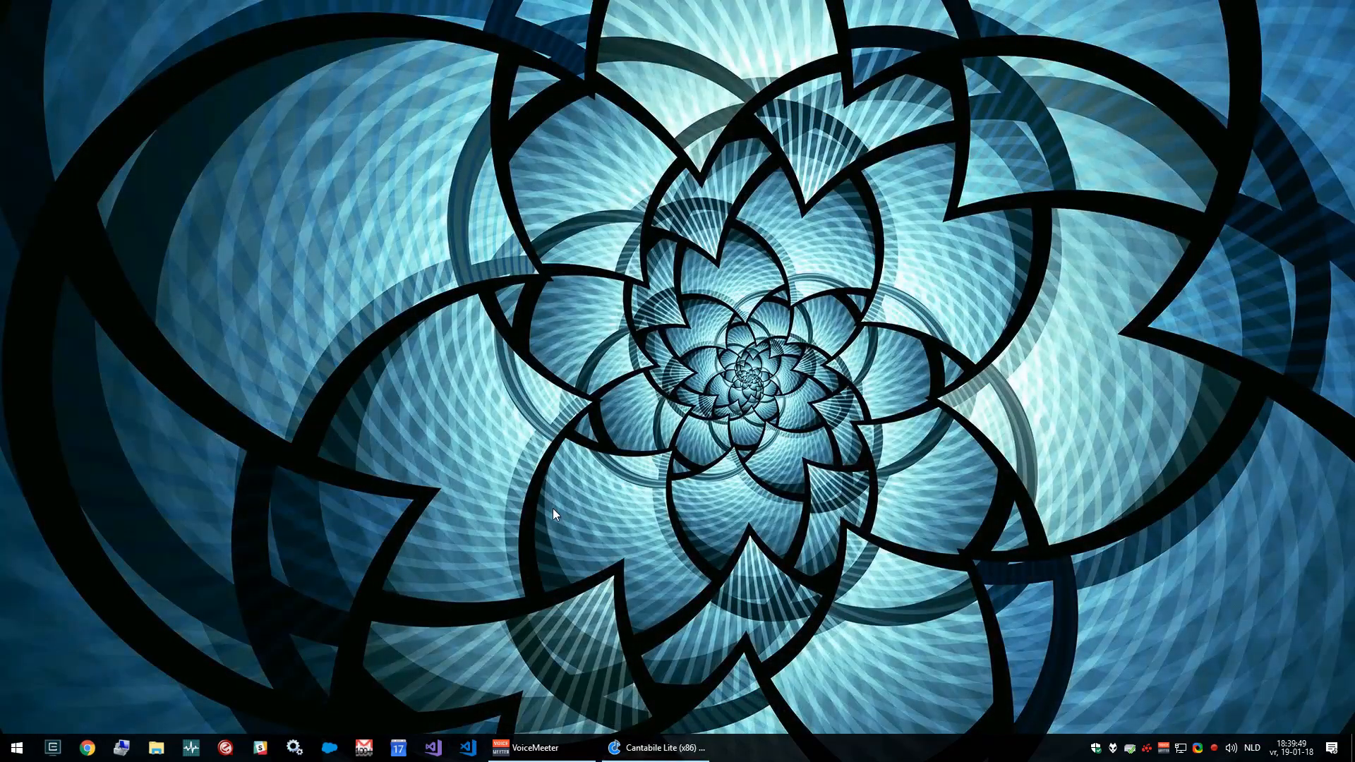
- Launch TeamSpeak 3 Client and connect to the server ts.whalepool.io
key(super)
text(team)
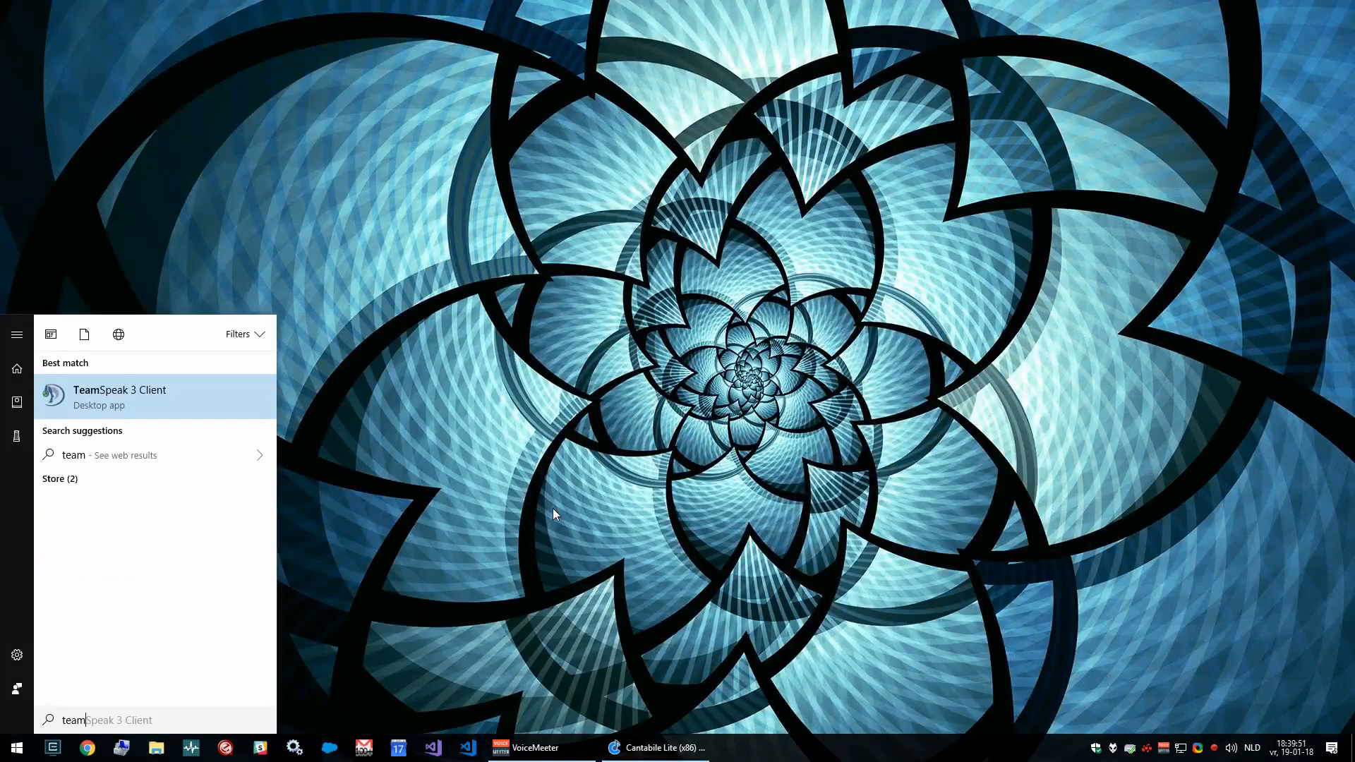
key(Return)
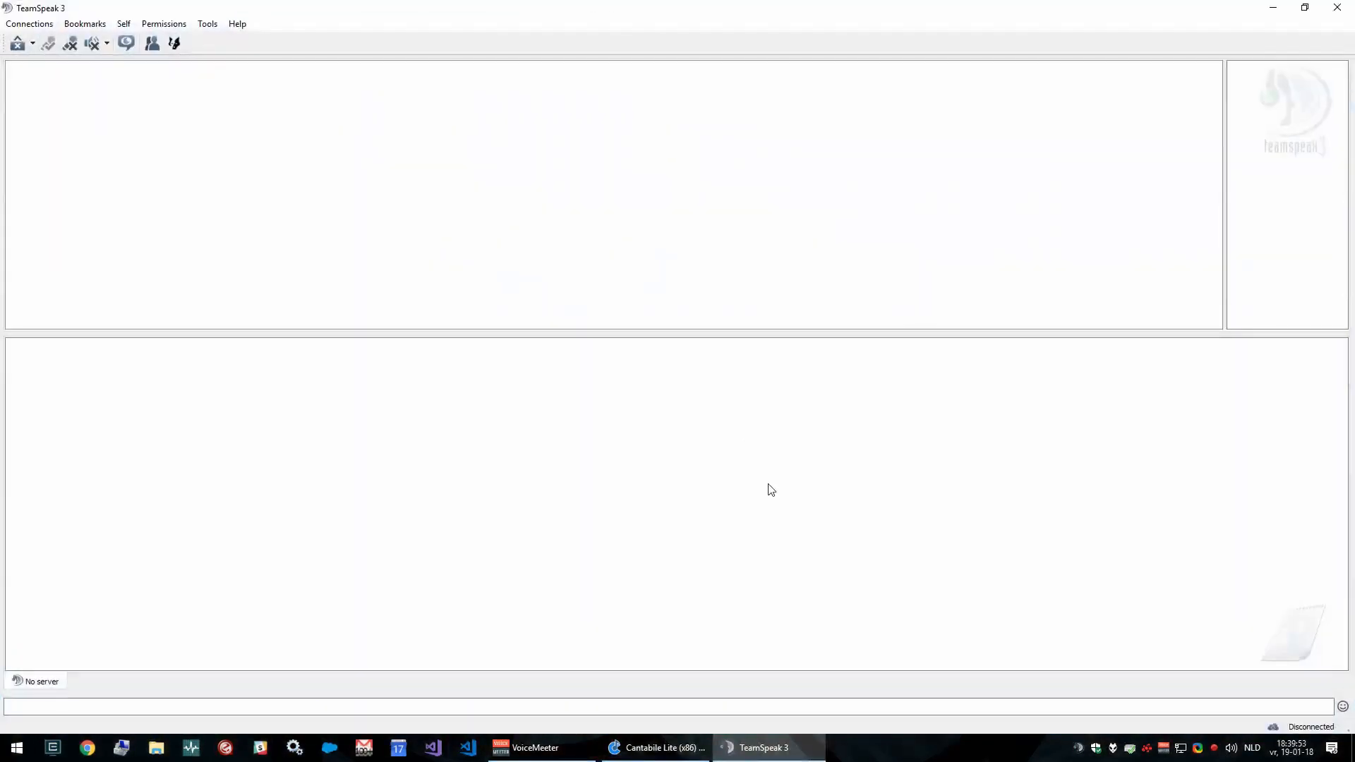
click(35, 25)
click(53, 39)
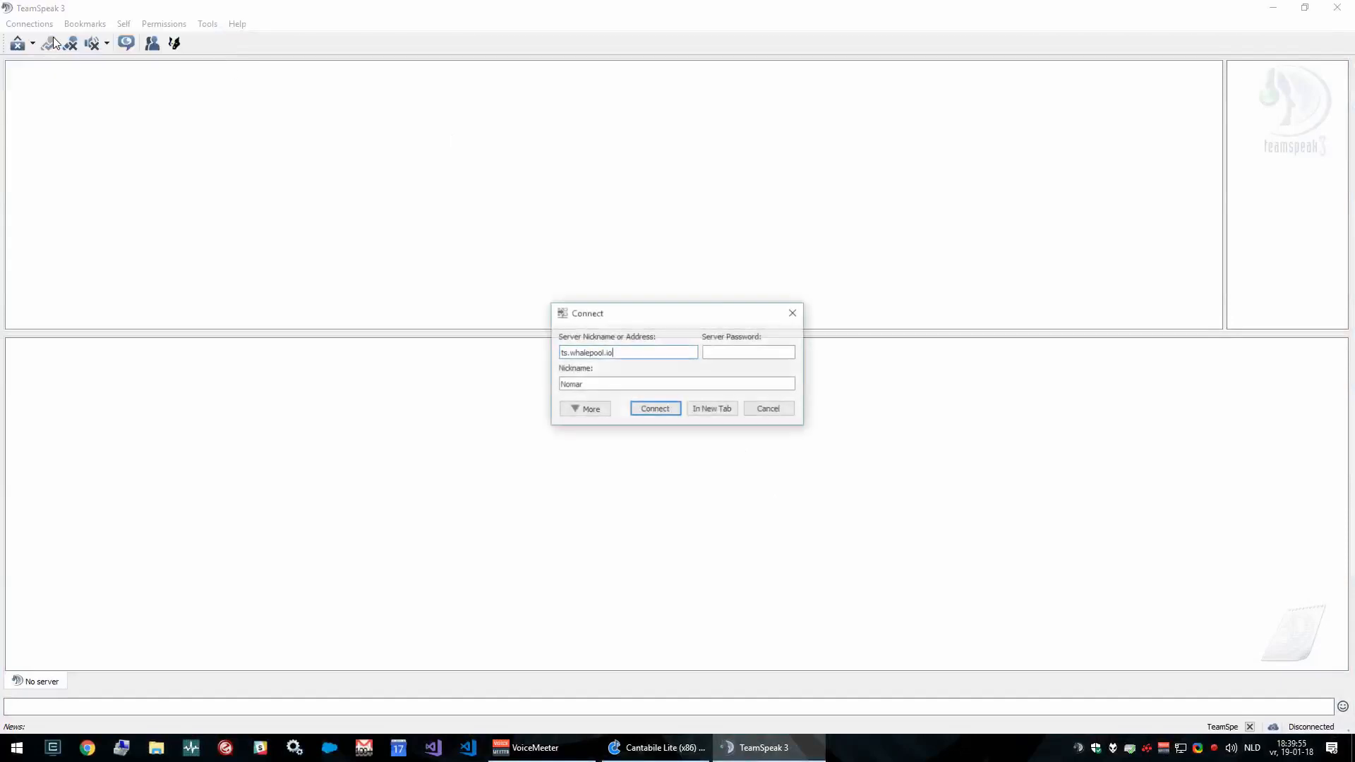
click(664, 412)
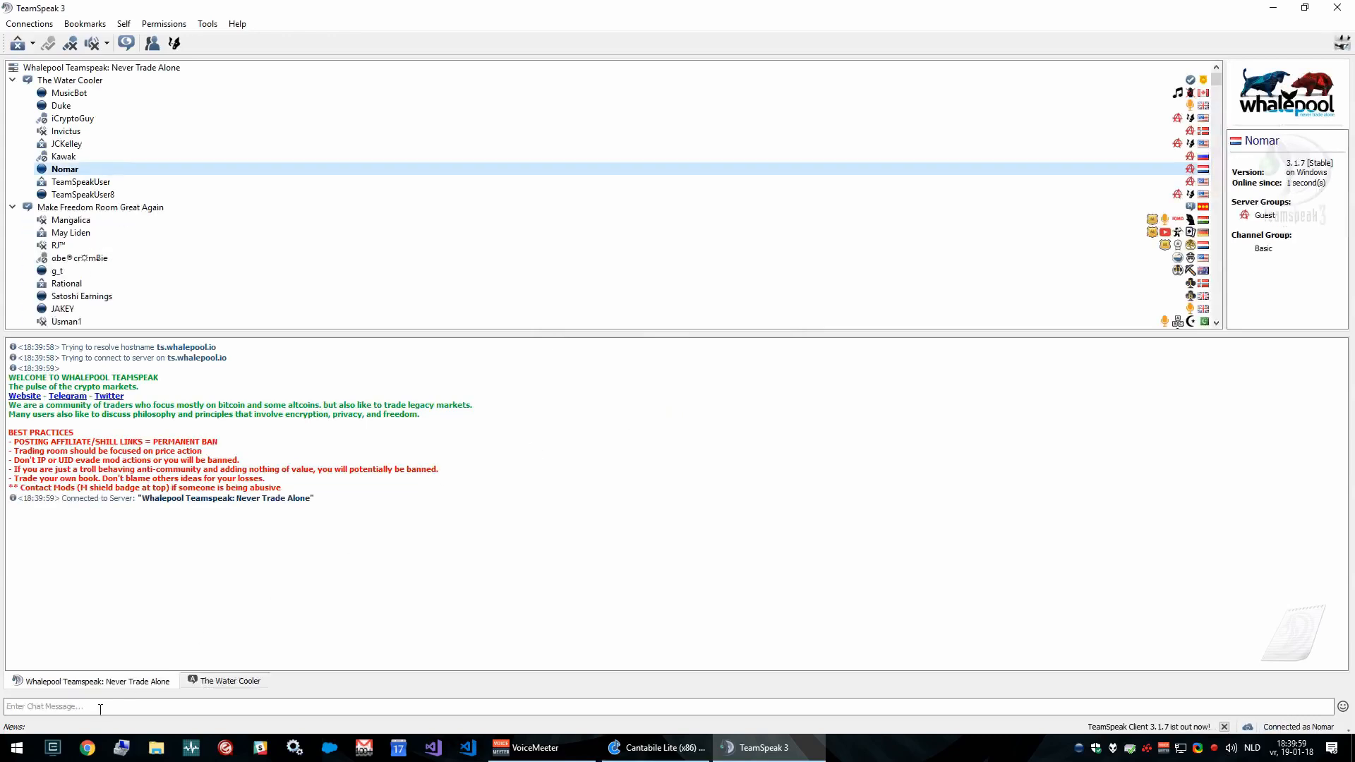
- Collapse the first two channels in the server tree and join Trading Dojo (Mic Only)
click(13, 80)
click(13, 92)
double_click(71, 105)
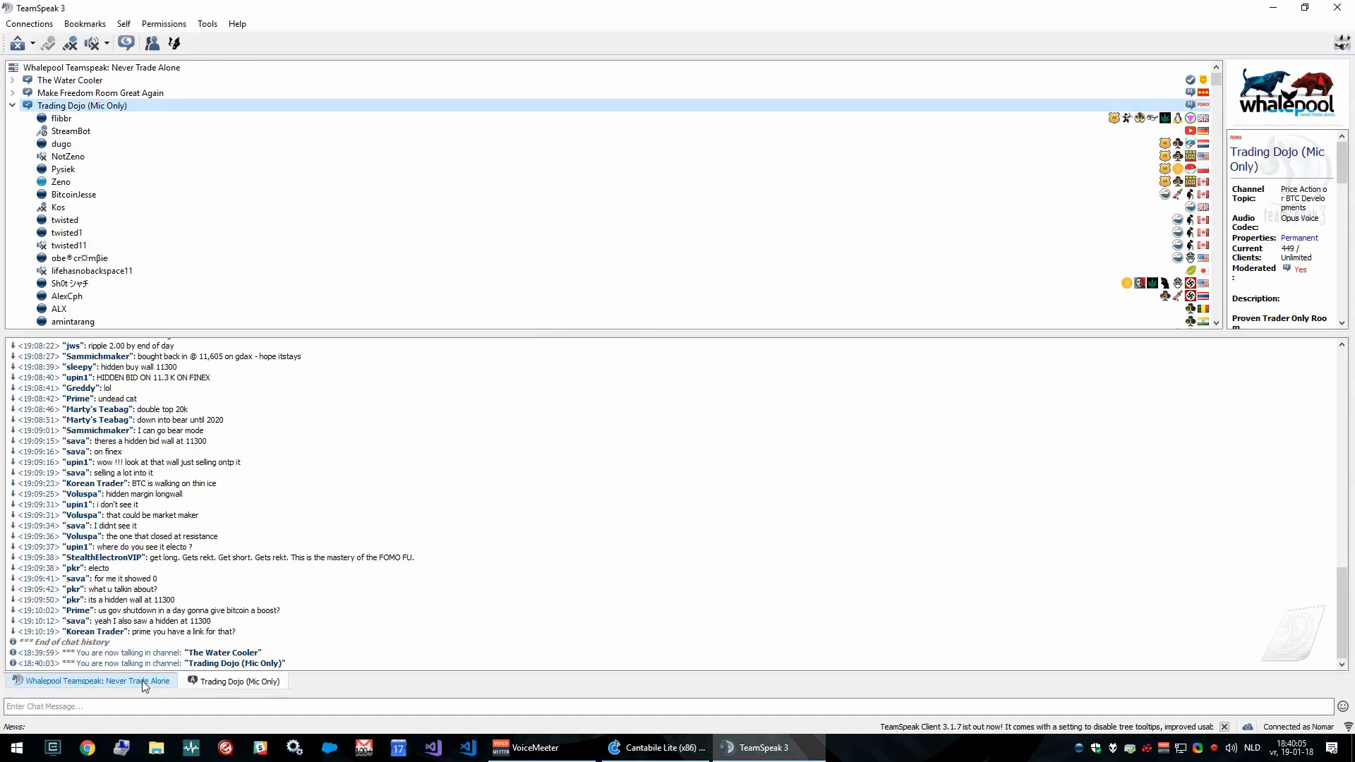
- In VoiceMeeter, enable the B2 output for the Voicemeeter AUX virtual input
click(526, 748)
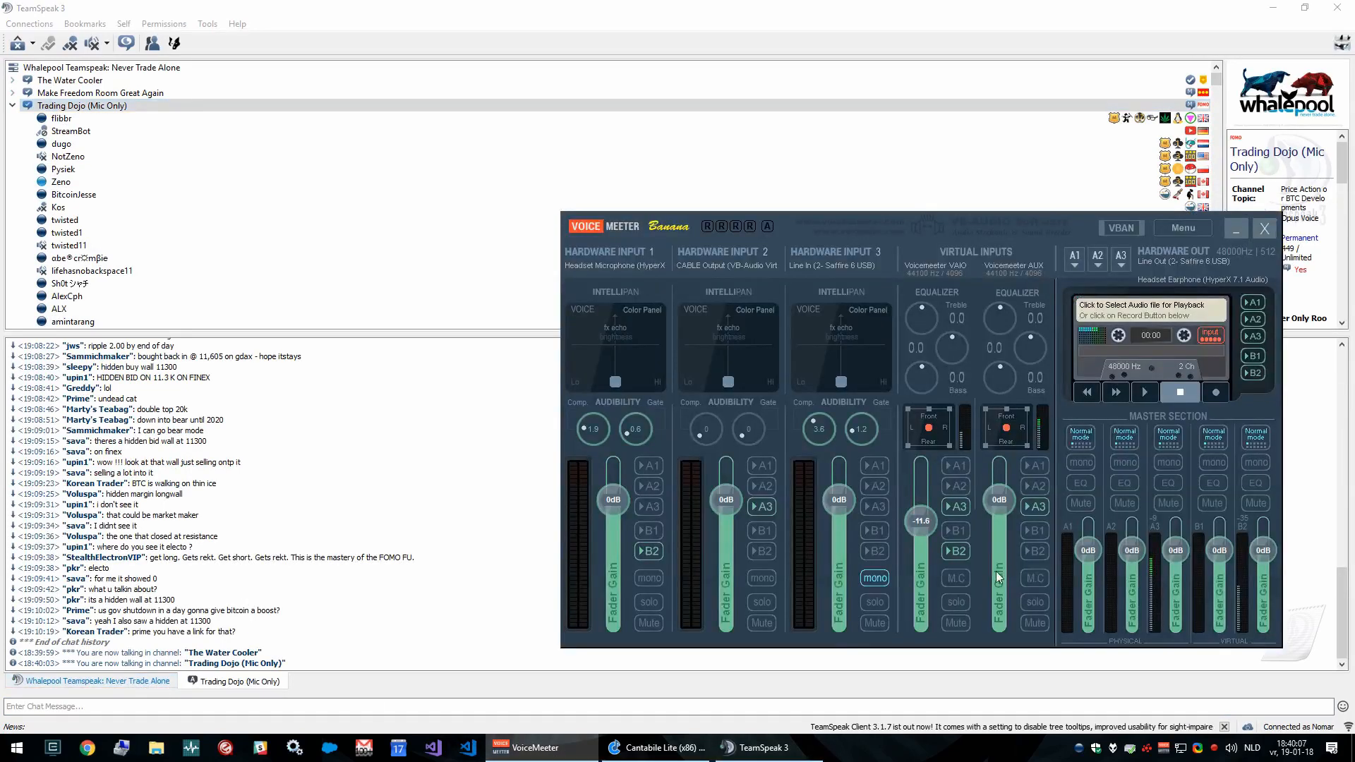
click(1032, 551)
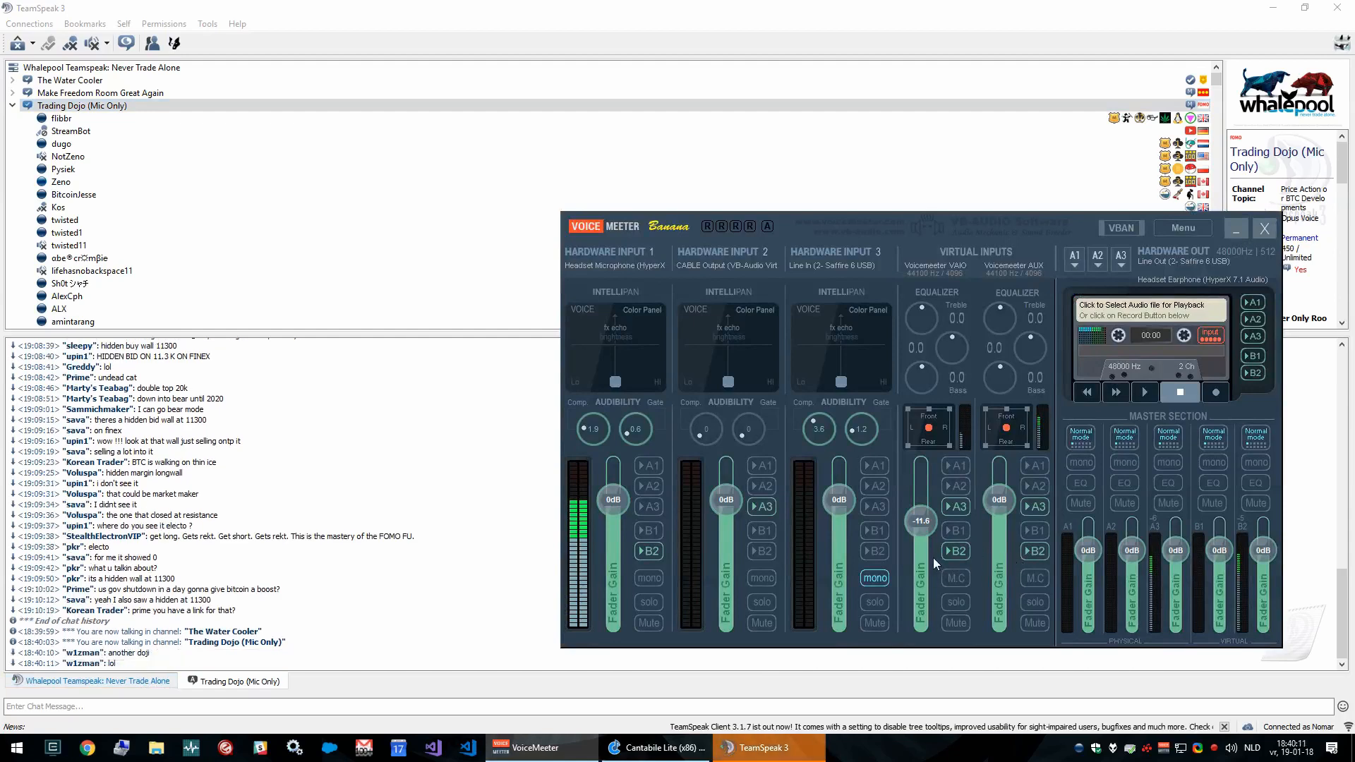
click(1034, 554)
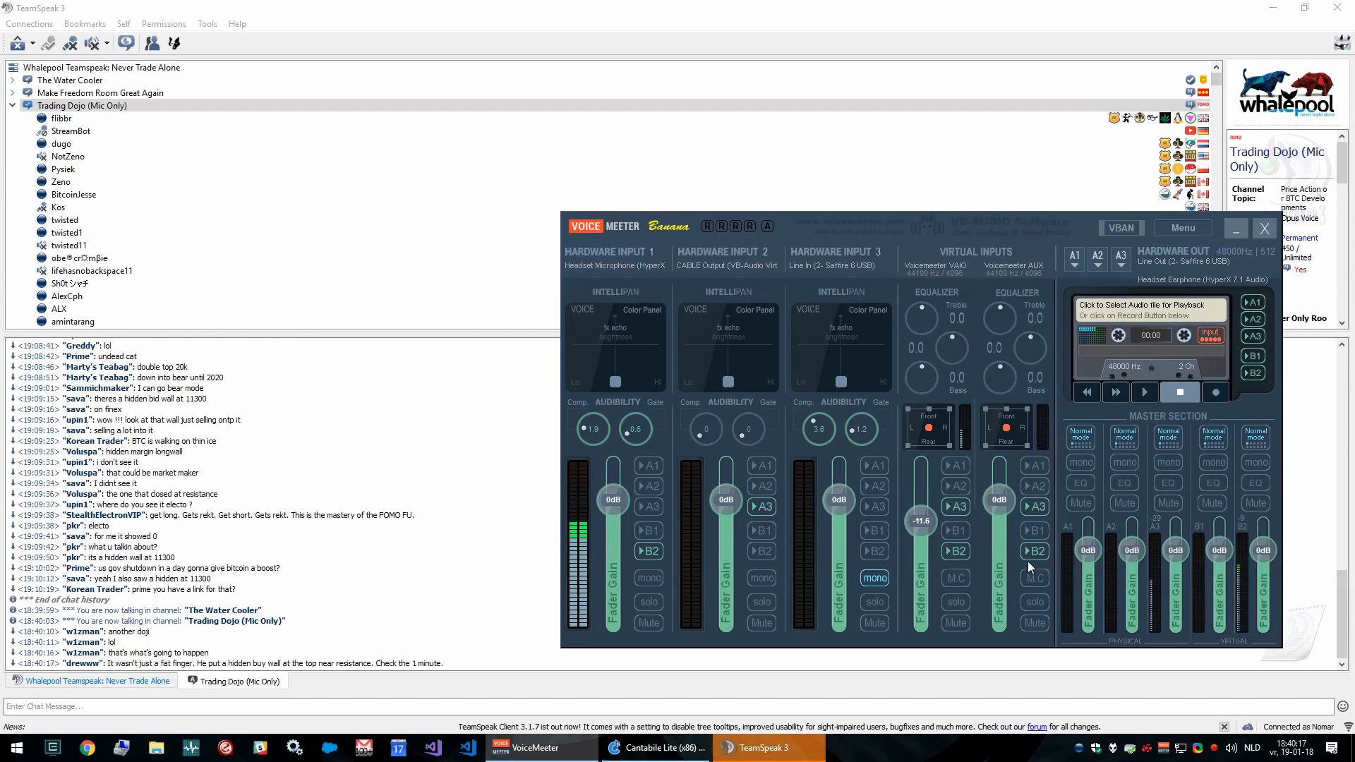
- Minimize TeamSpeak and disconnect it from all servers
click(1277, 8)
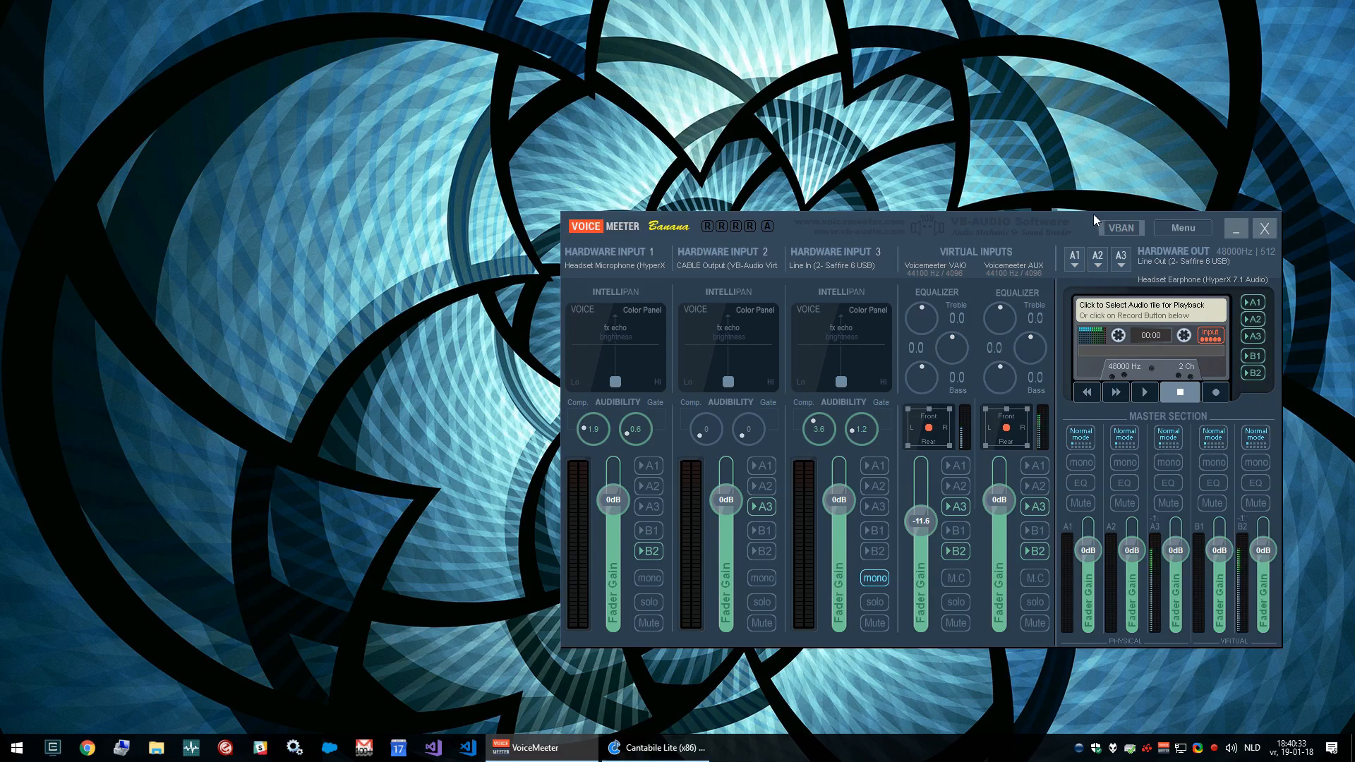
right_click(1078, 747)
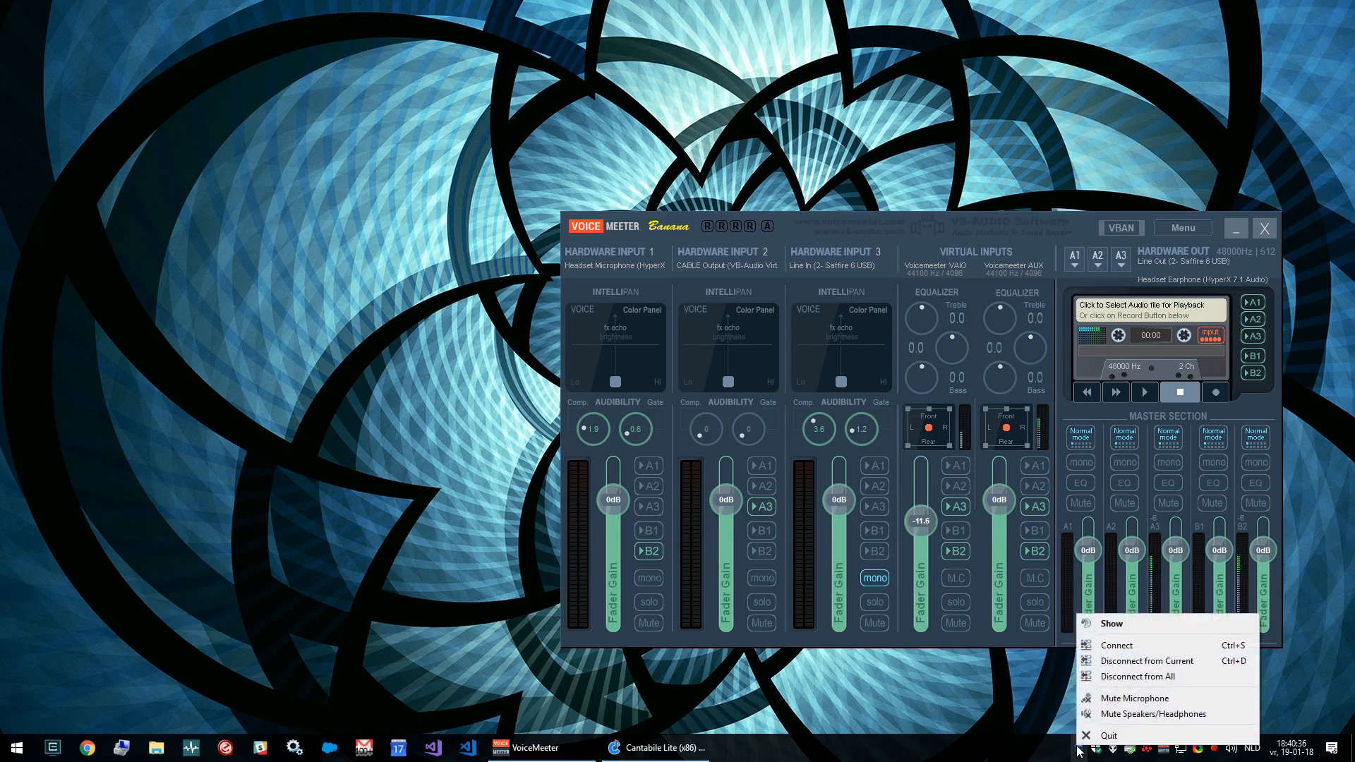
click(1135, 676)
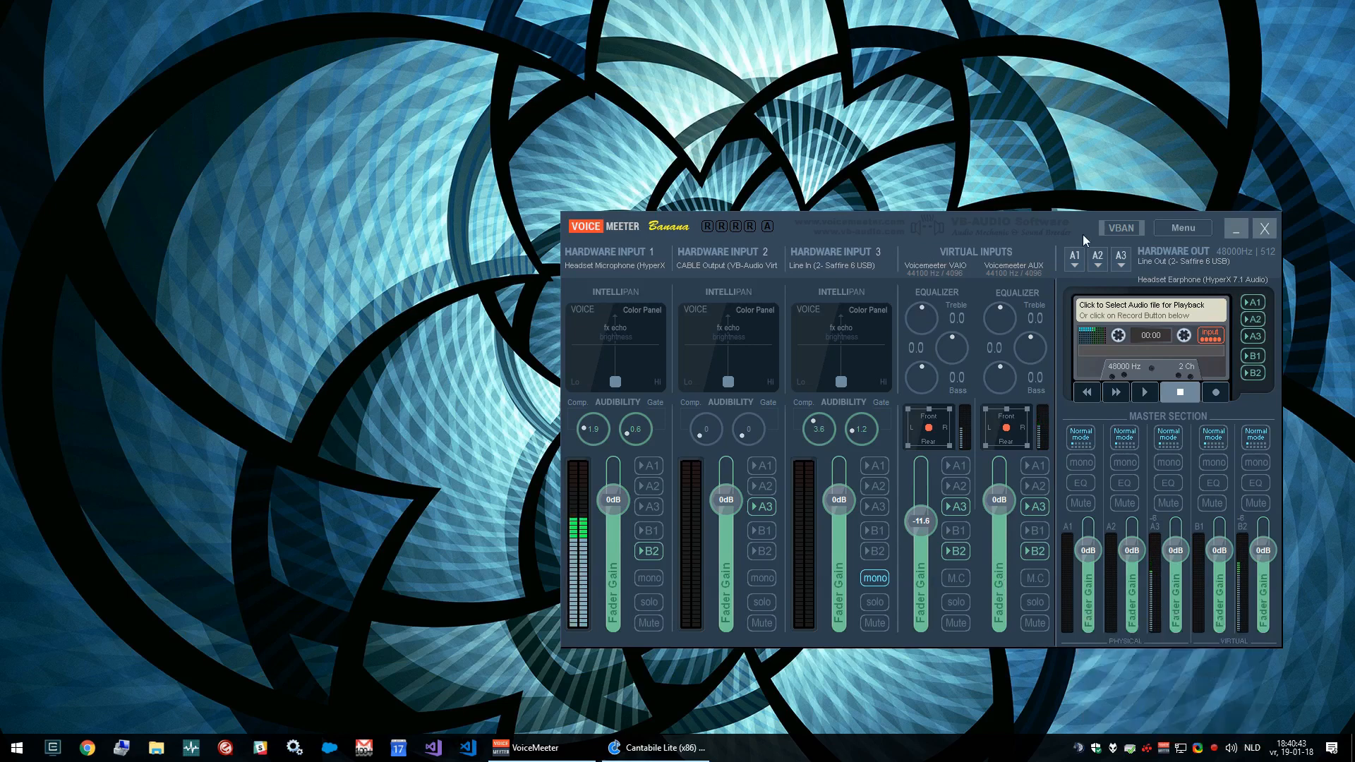
- Move the VoiceMeeter window to the middle of the desktop
drag(1087, 222, 854, 198)
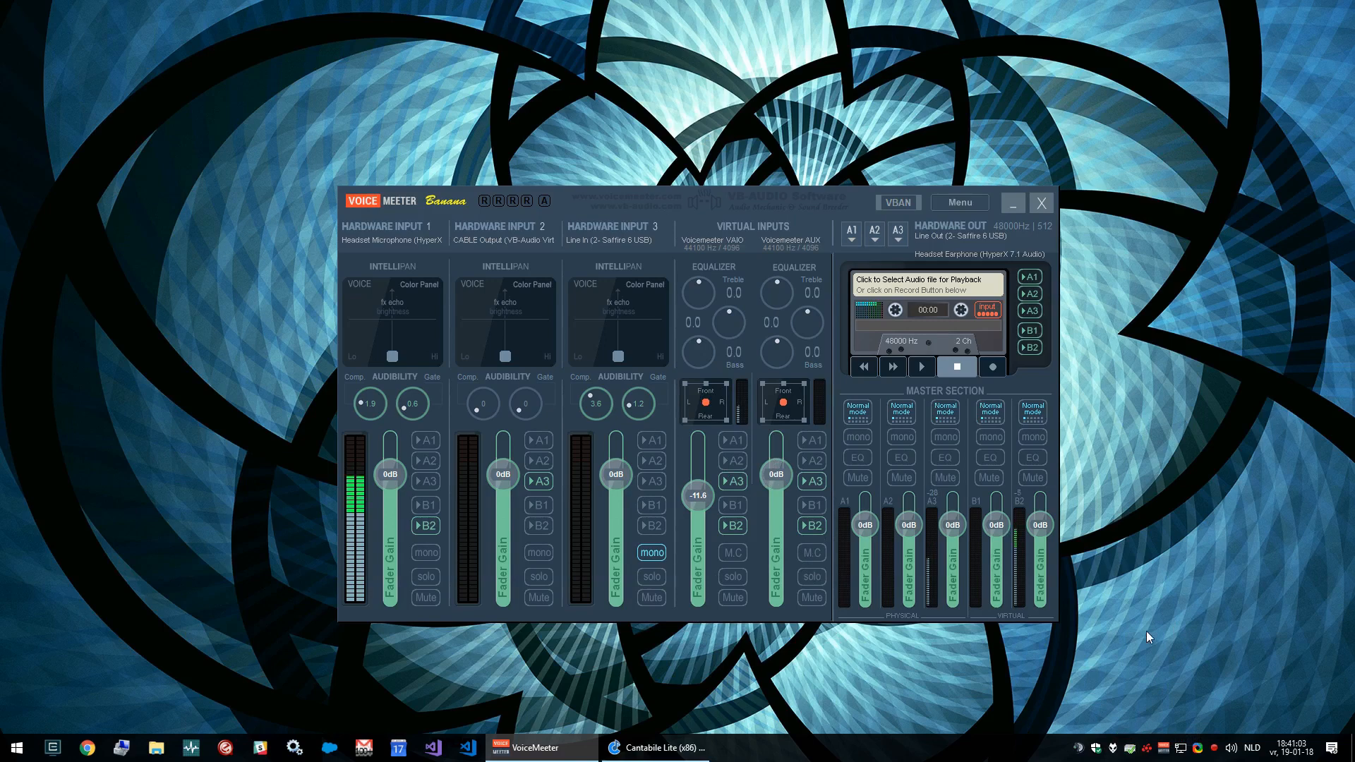
drag(859, 203, 842, 164)
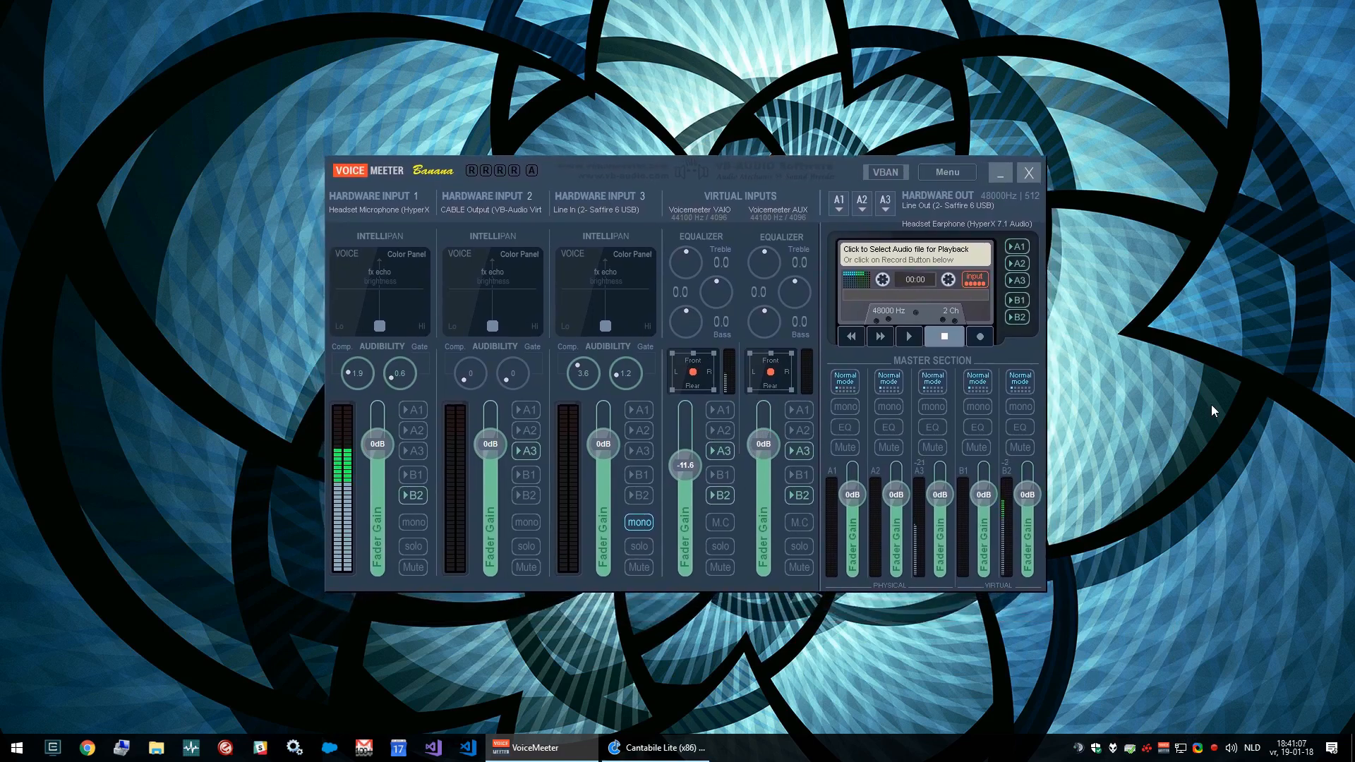